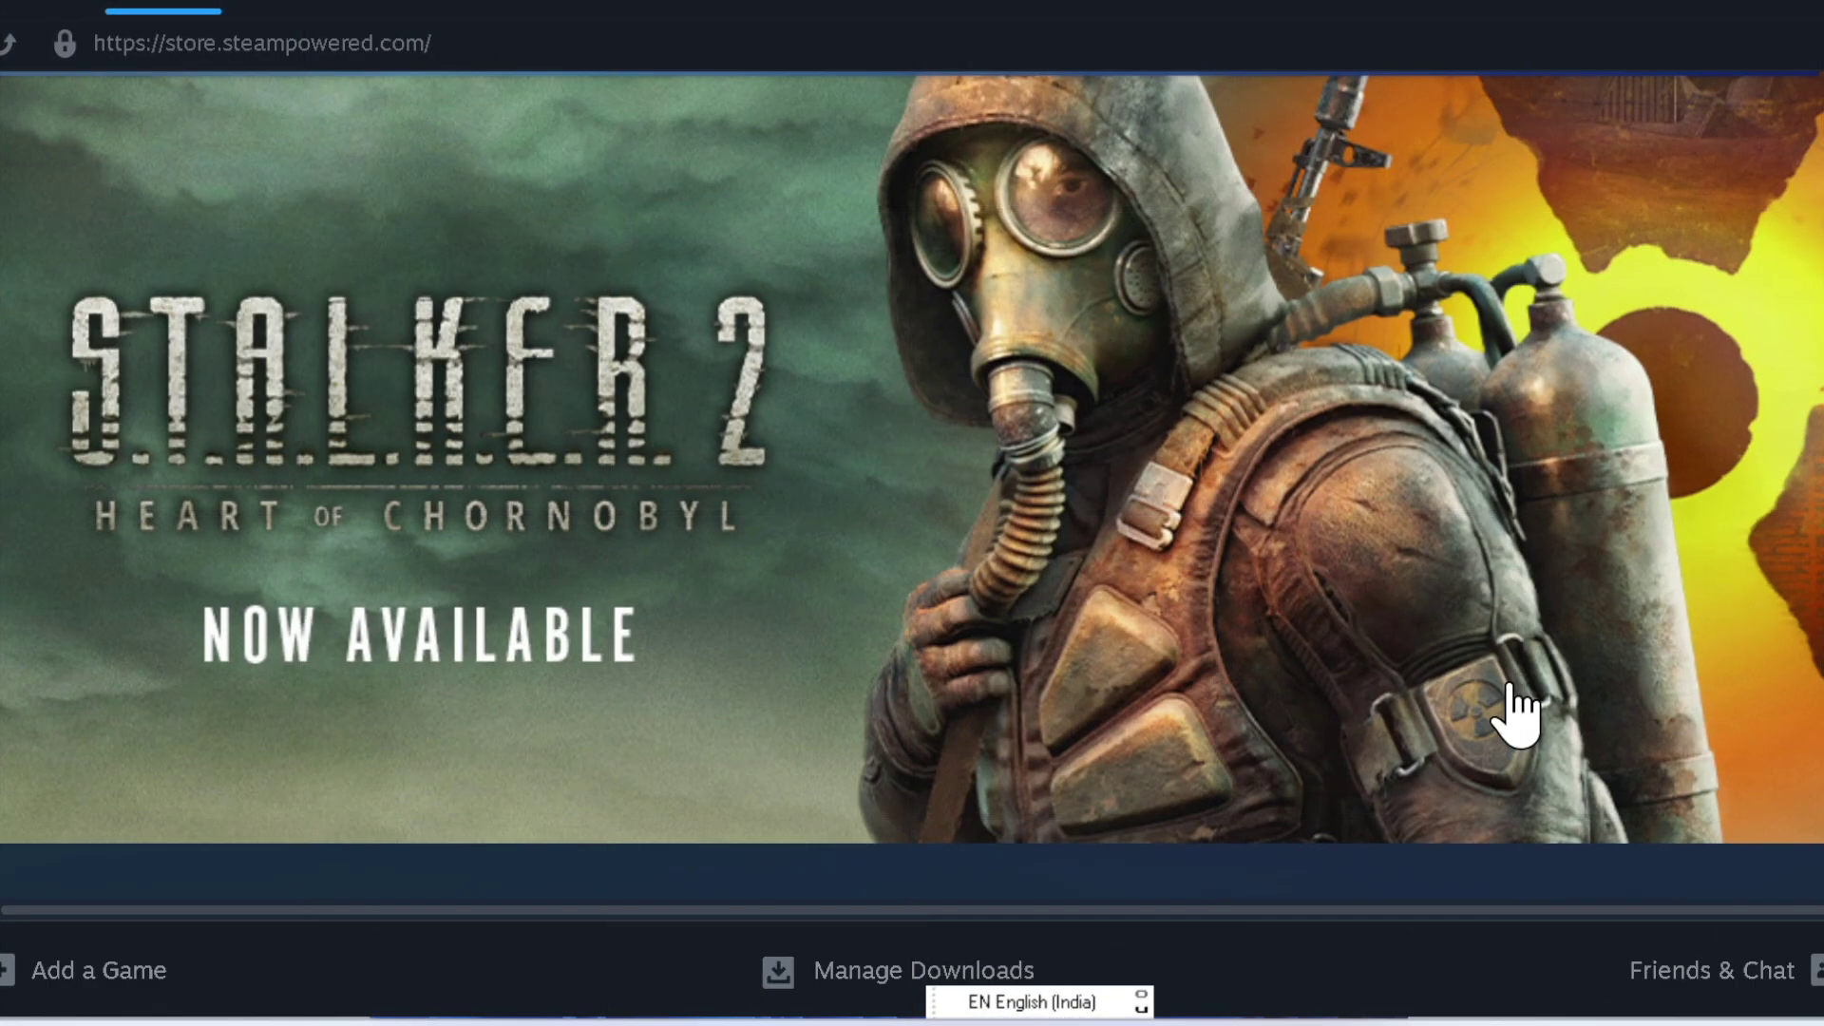
Scroll down the Steam store page, then open the main Steam menu before switching to Microsoft Store
{"action": "scroll", "coordinate": [1518, 715], "scroll_direction": "down", "scroll_amount": 2}
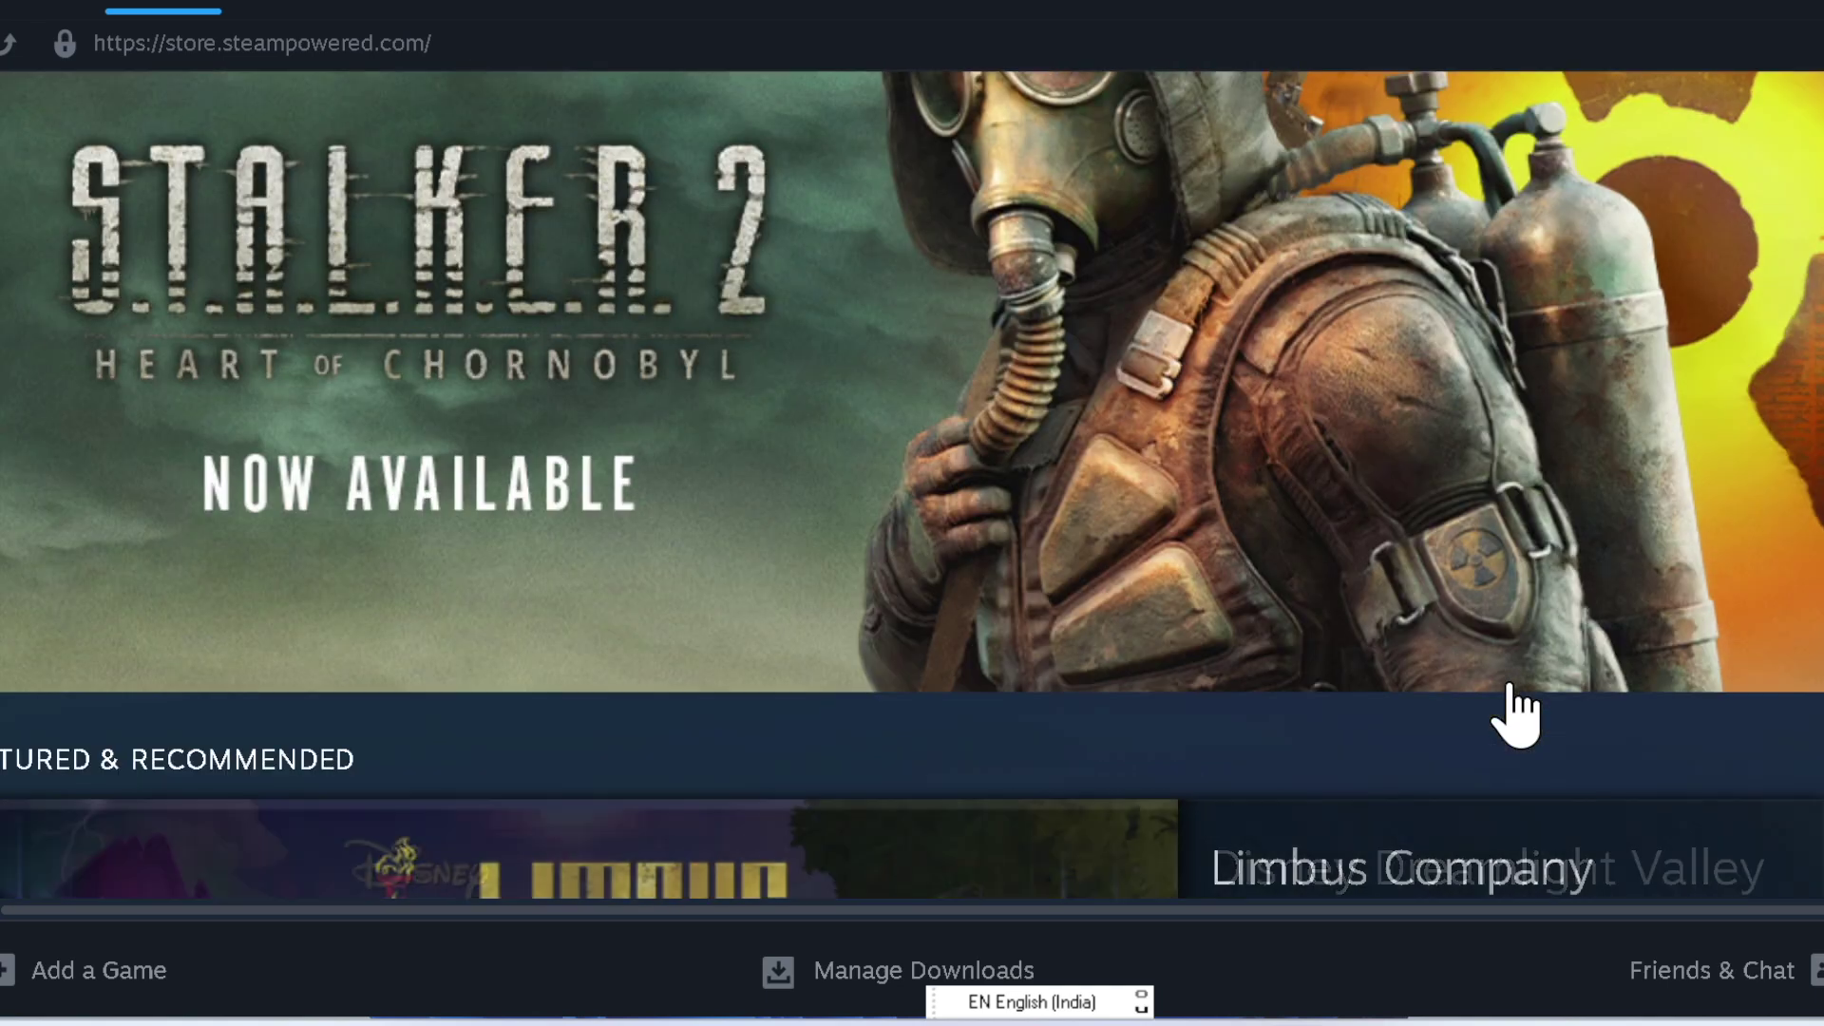
{"action": "scroll", "coordinate": [1518, 715], "scroll_direction": "down", "scroll_amount": 4}
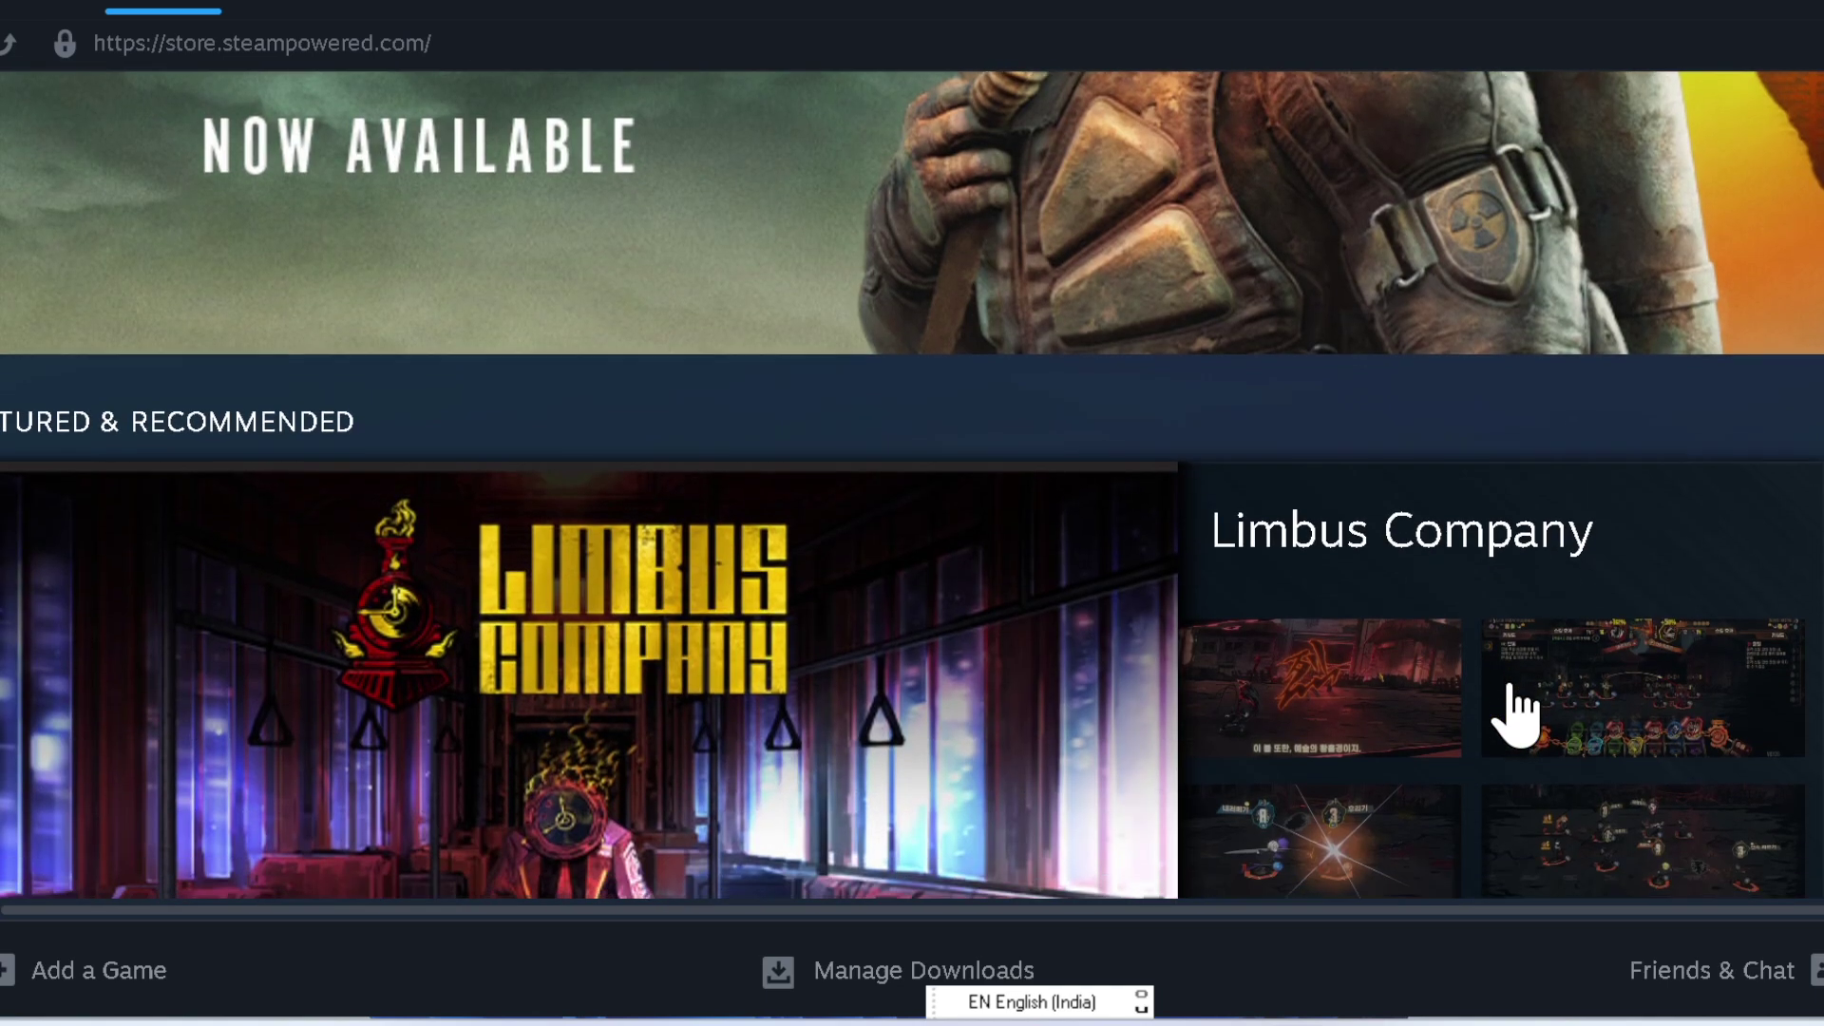
{"action": "scroll", "coordinate": [1518, 714], "scroll_direction": "down", "scroll_amount": 3}
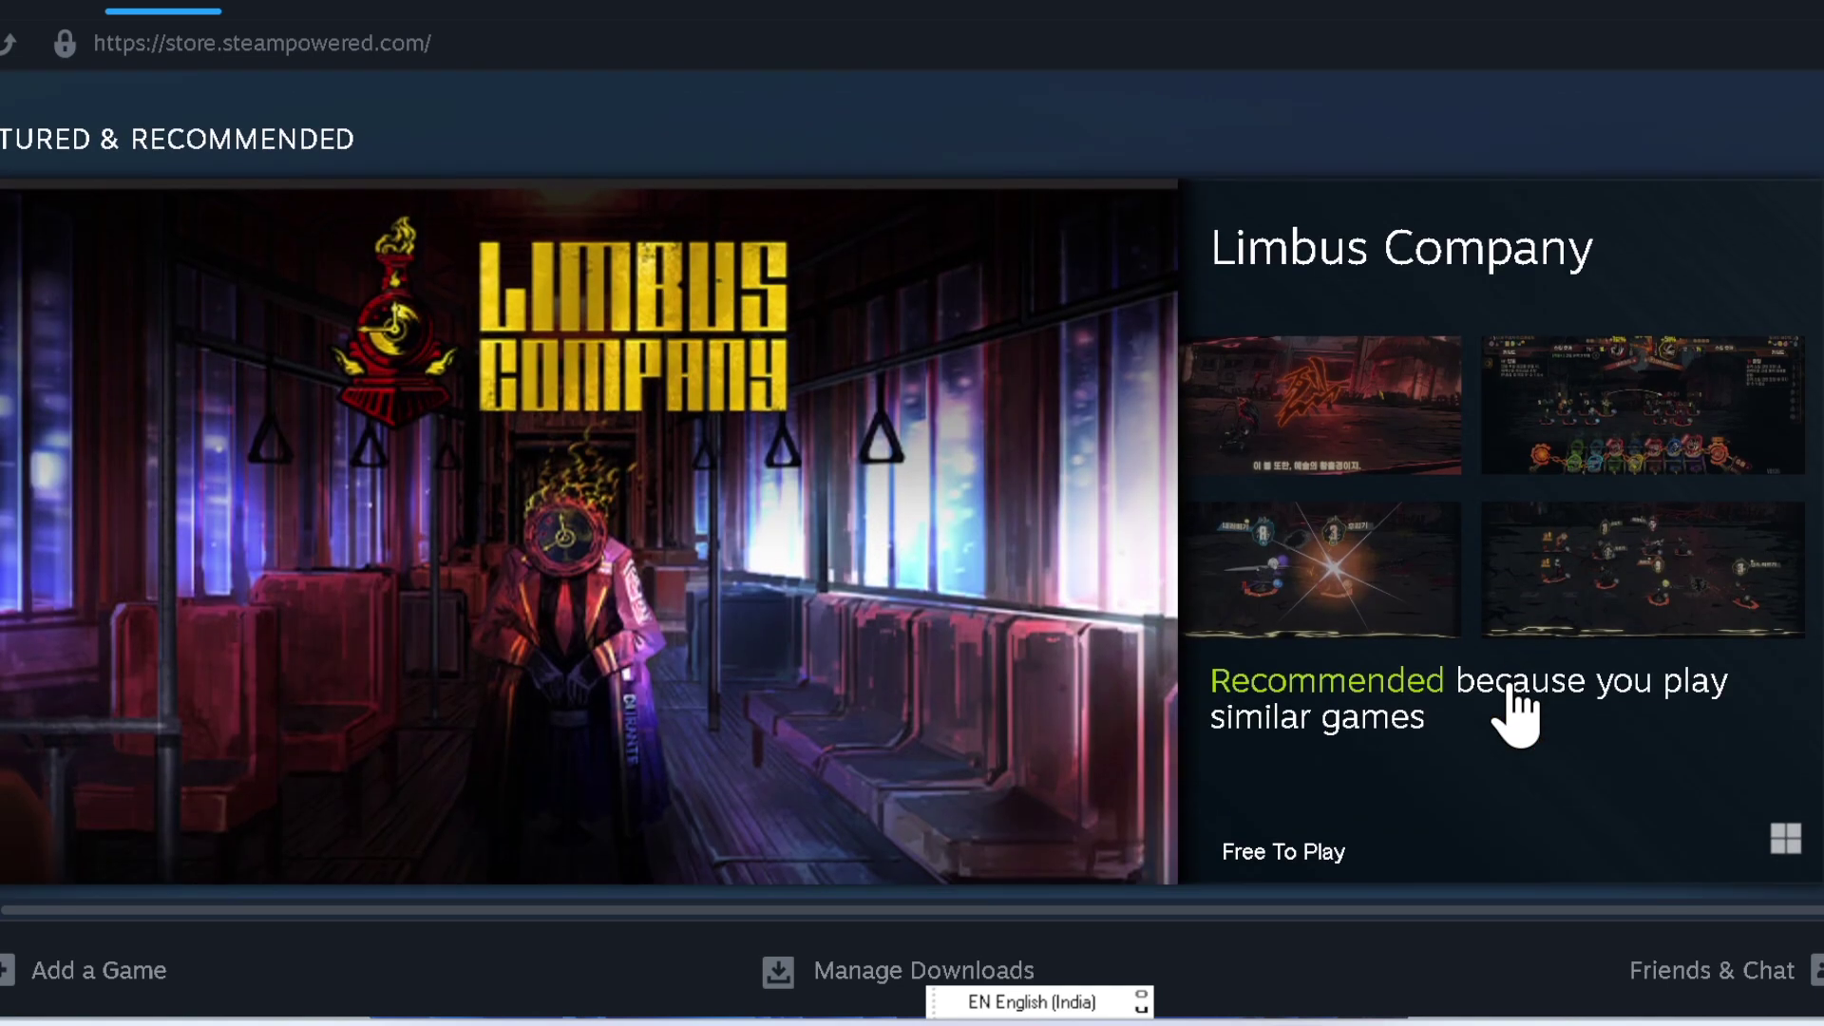
{"action": "scroll", "coordinate": [1517, 715], "scroll_direction": "down", "scroll_amount": 7}
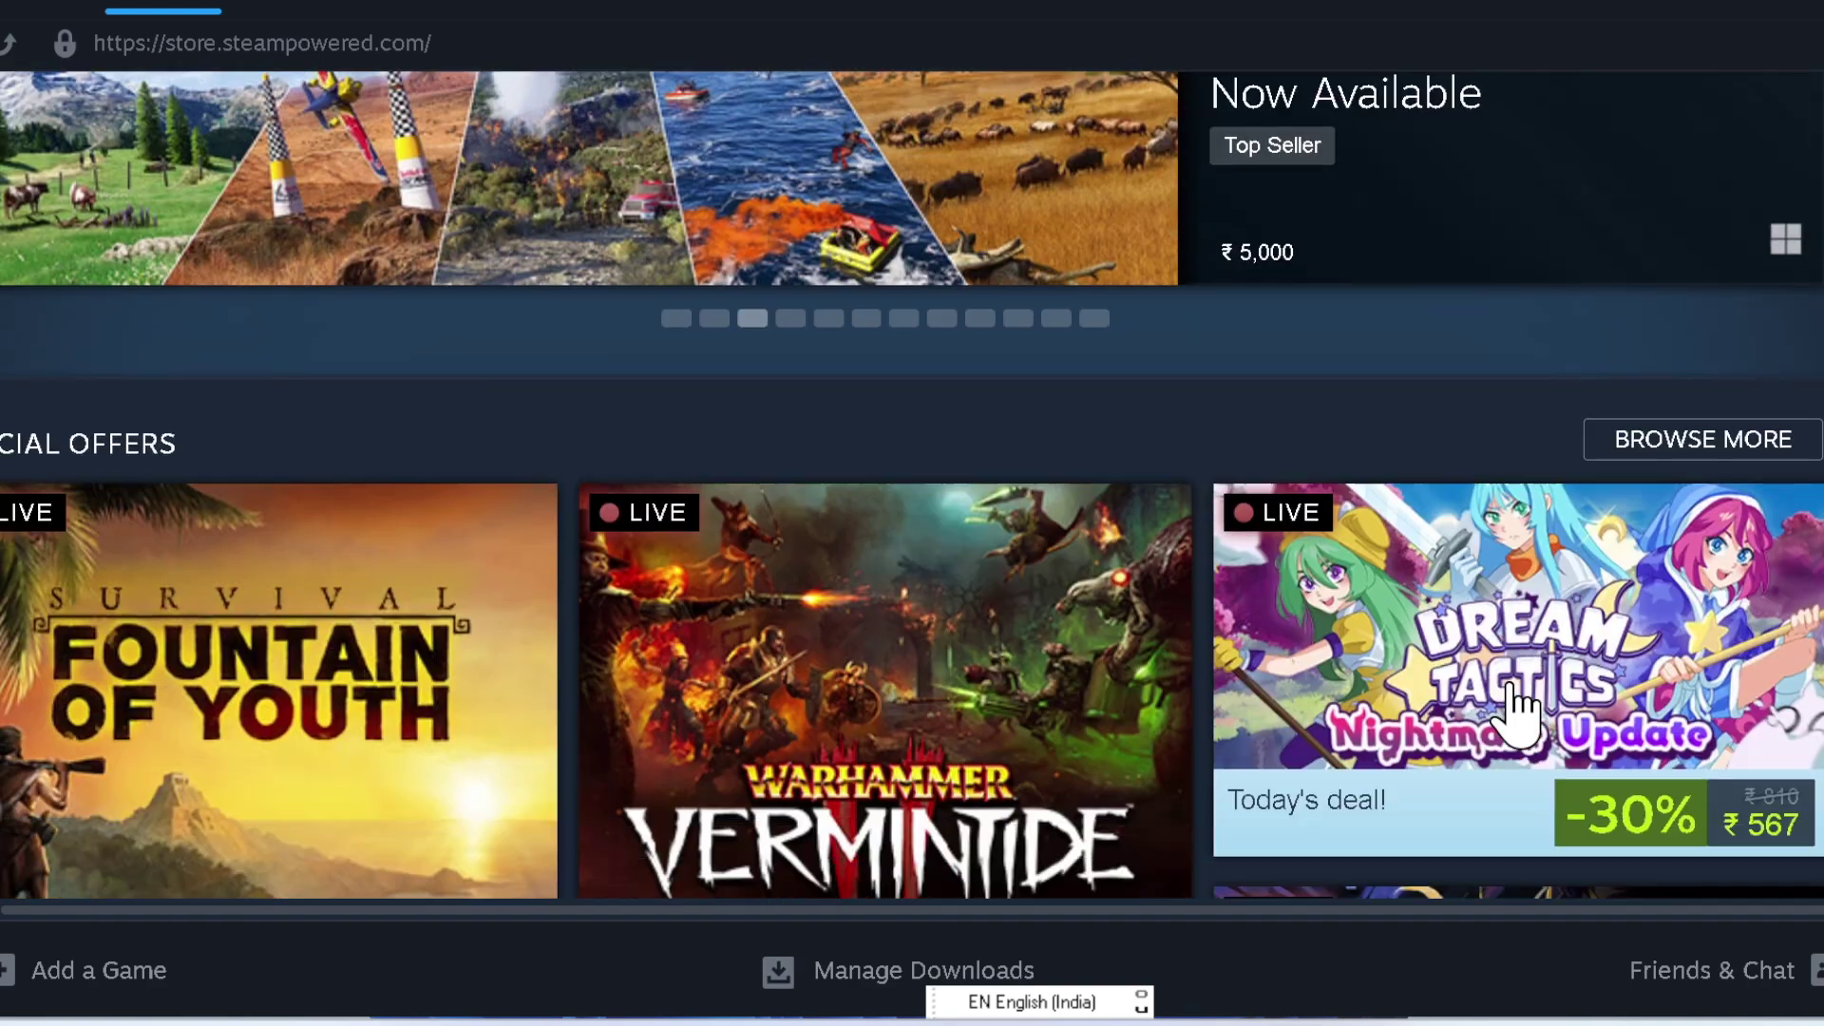
{"action": "scroll", "coordinate": [1518, 715], "scroll_direction": "down", "scroll_amount": 2}
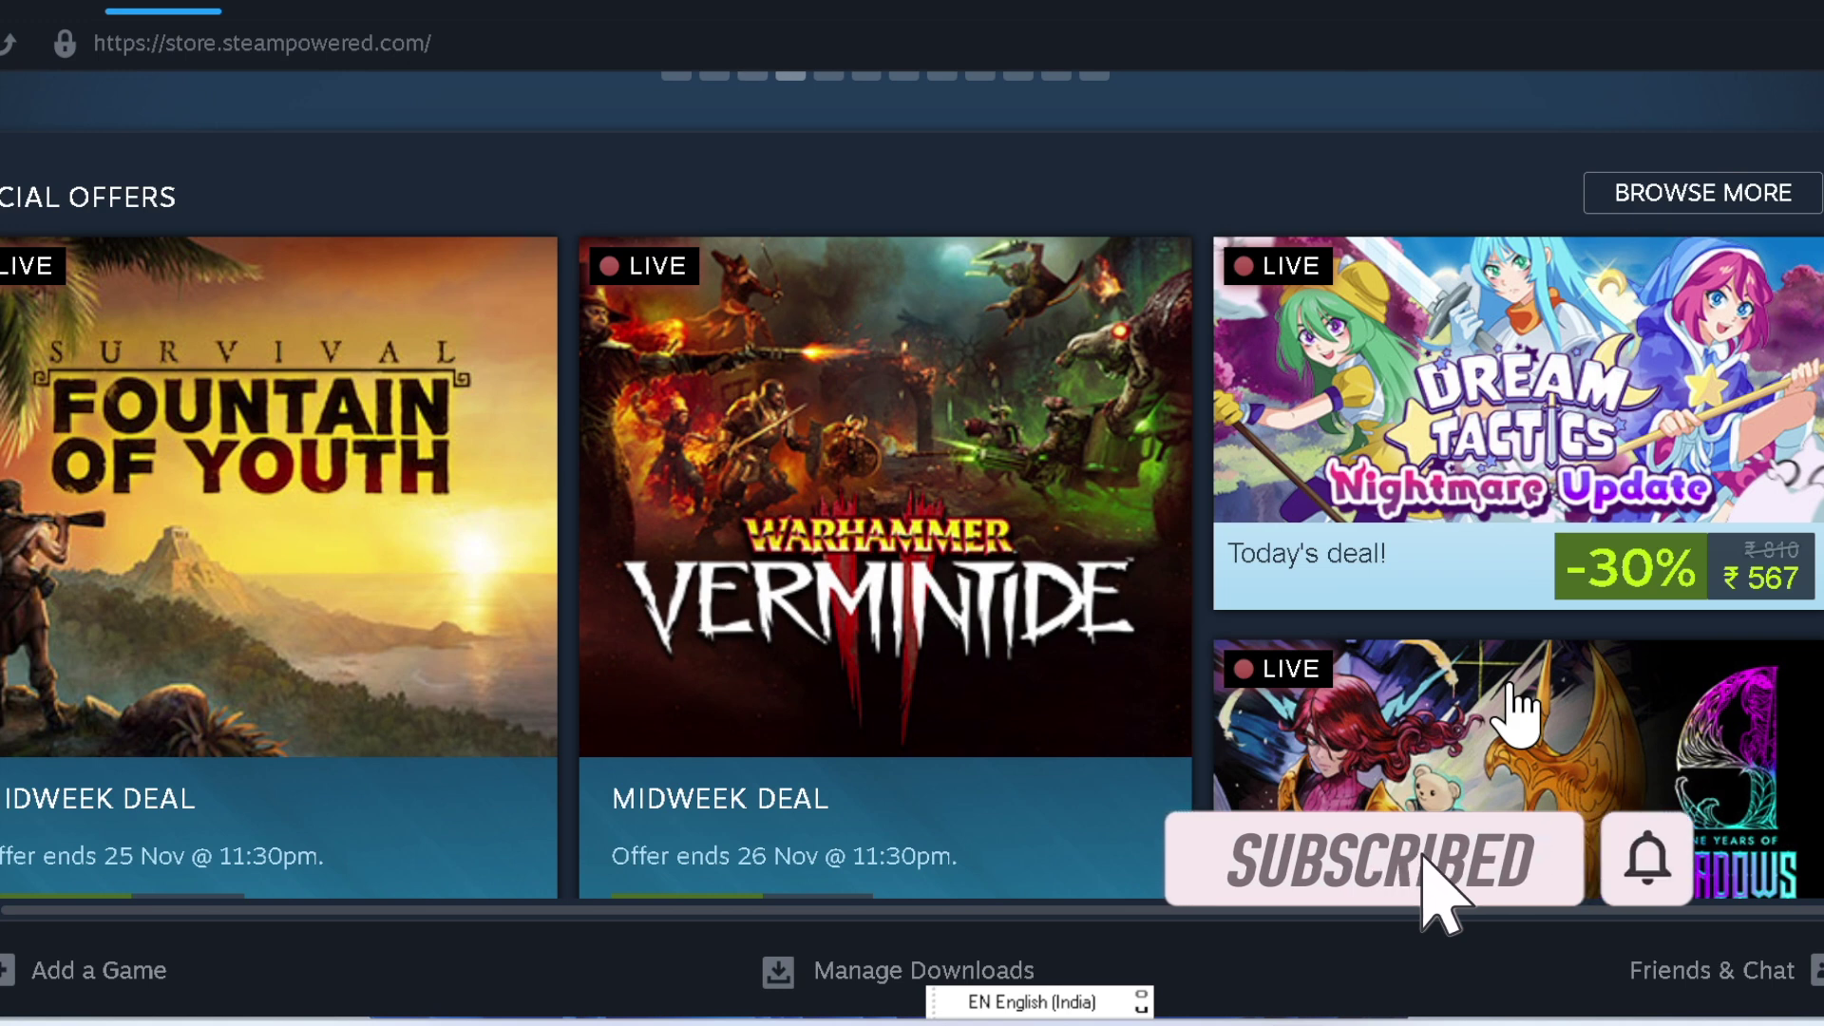
{"action": "scroll", "coordinate": [1517, 714], "scroll_direction": "down", "scroll_amount": 1}
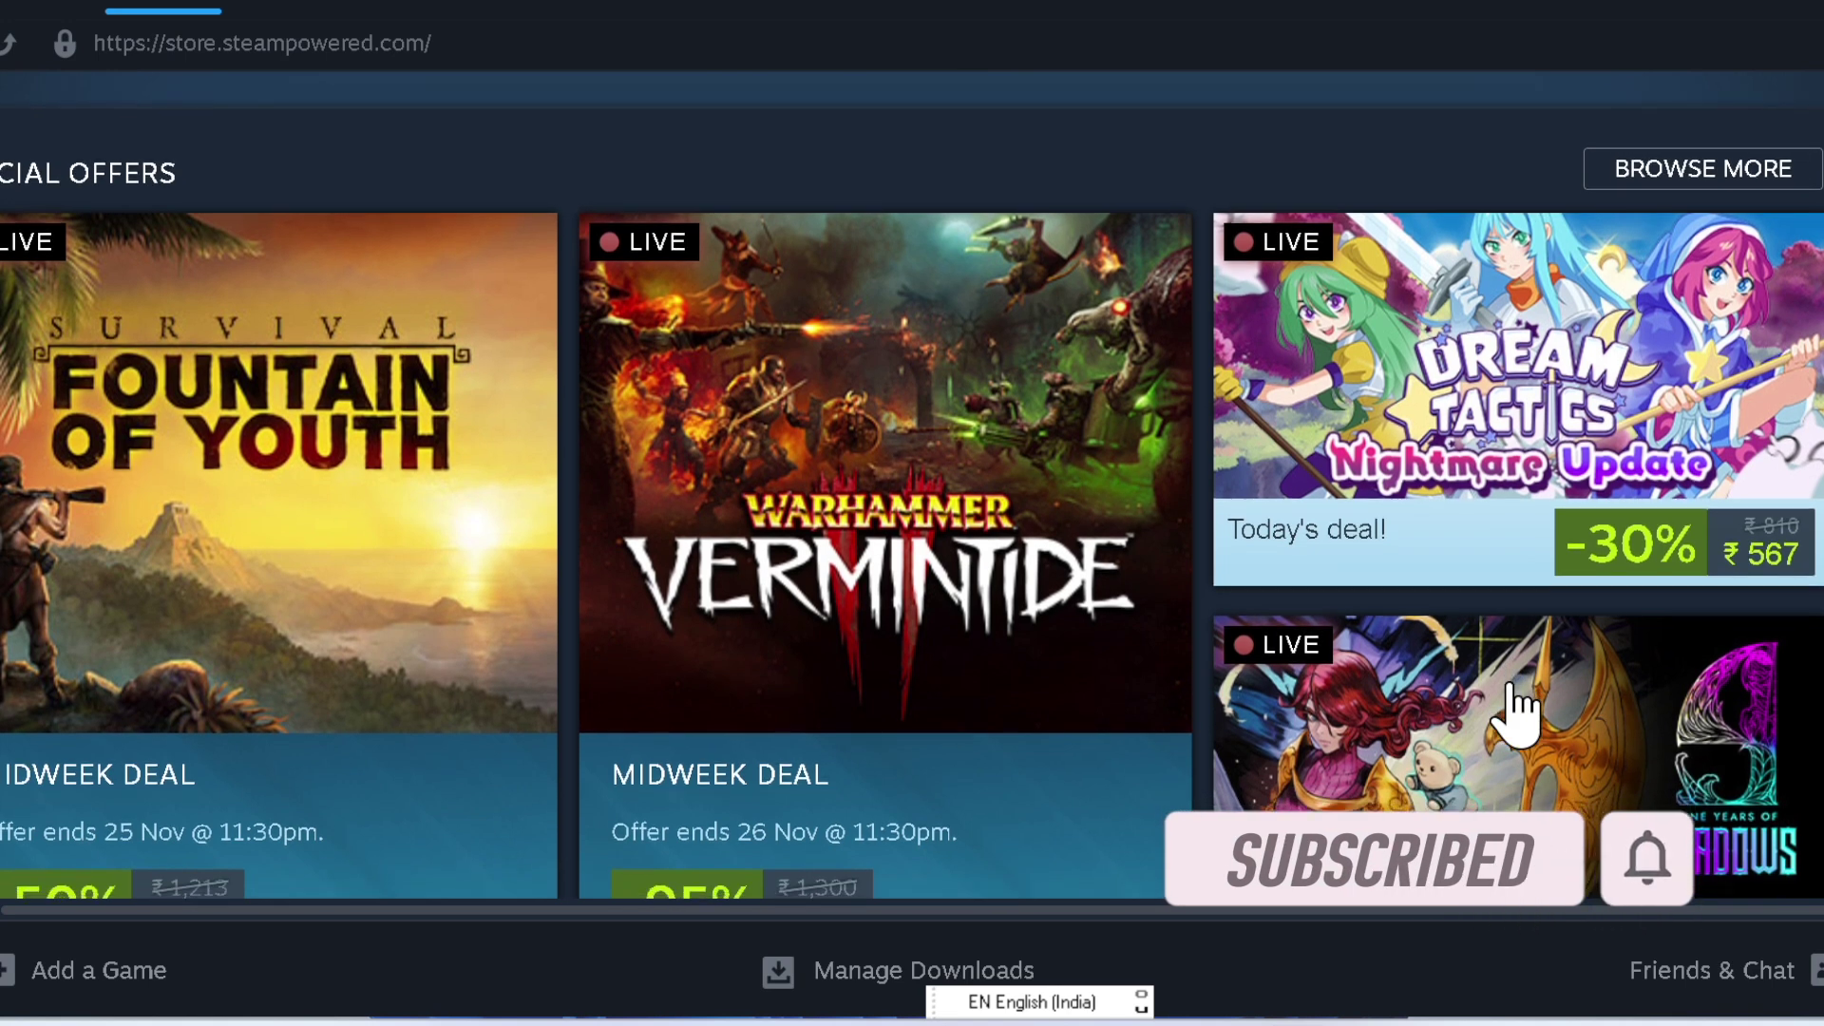
{"action": "scroll", "coordinate": [1518, 714], "scroll_direction": "down", "scroll_amount": 3}
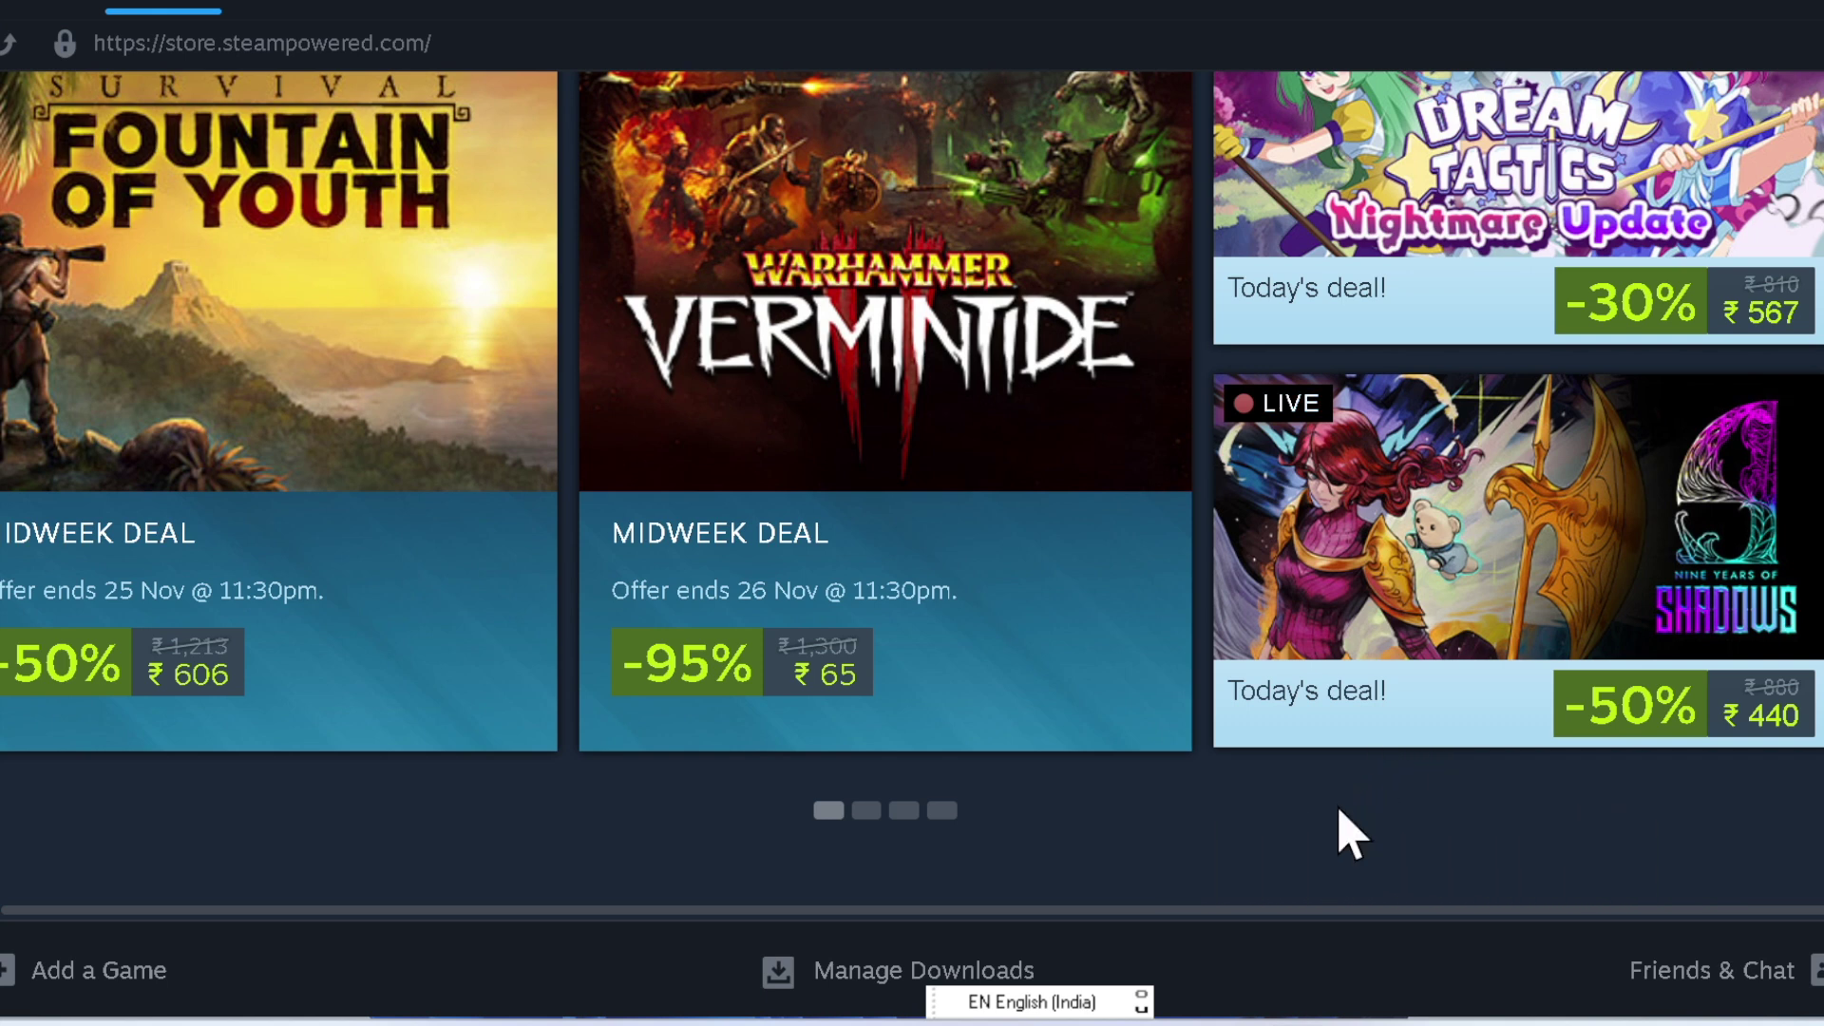
{"action": "scroll", "coordinate": [1352, 834], "scroll_direction": "down", "scroll_amount": 3}
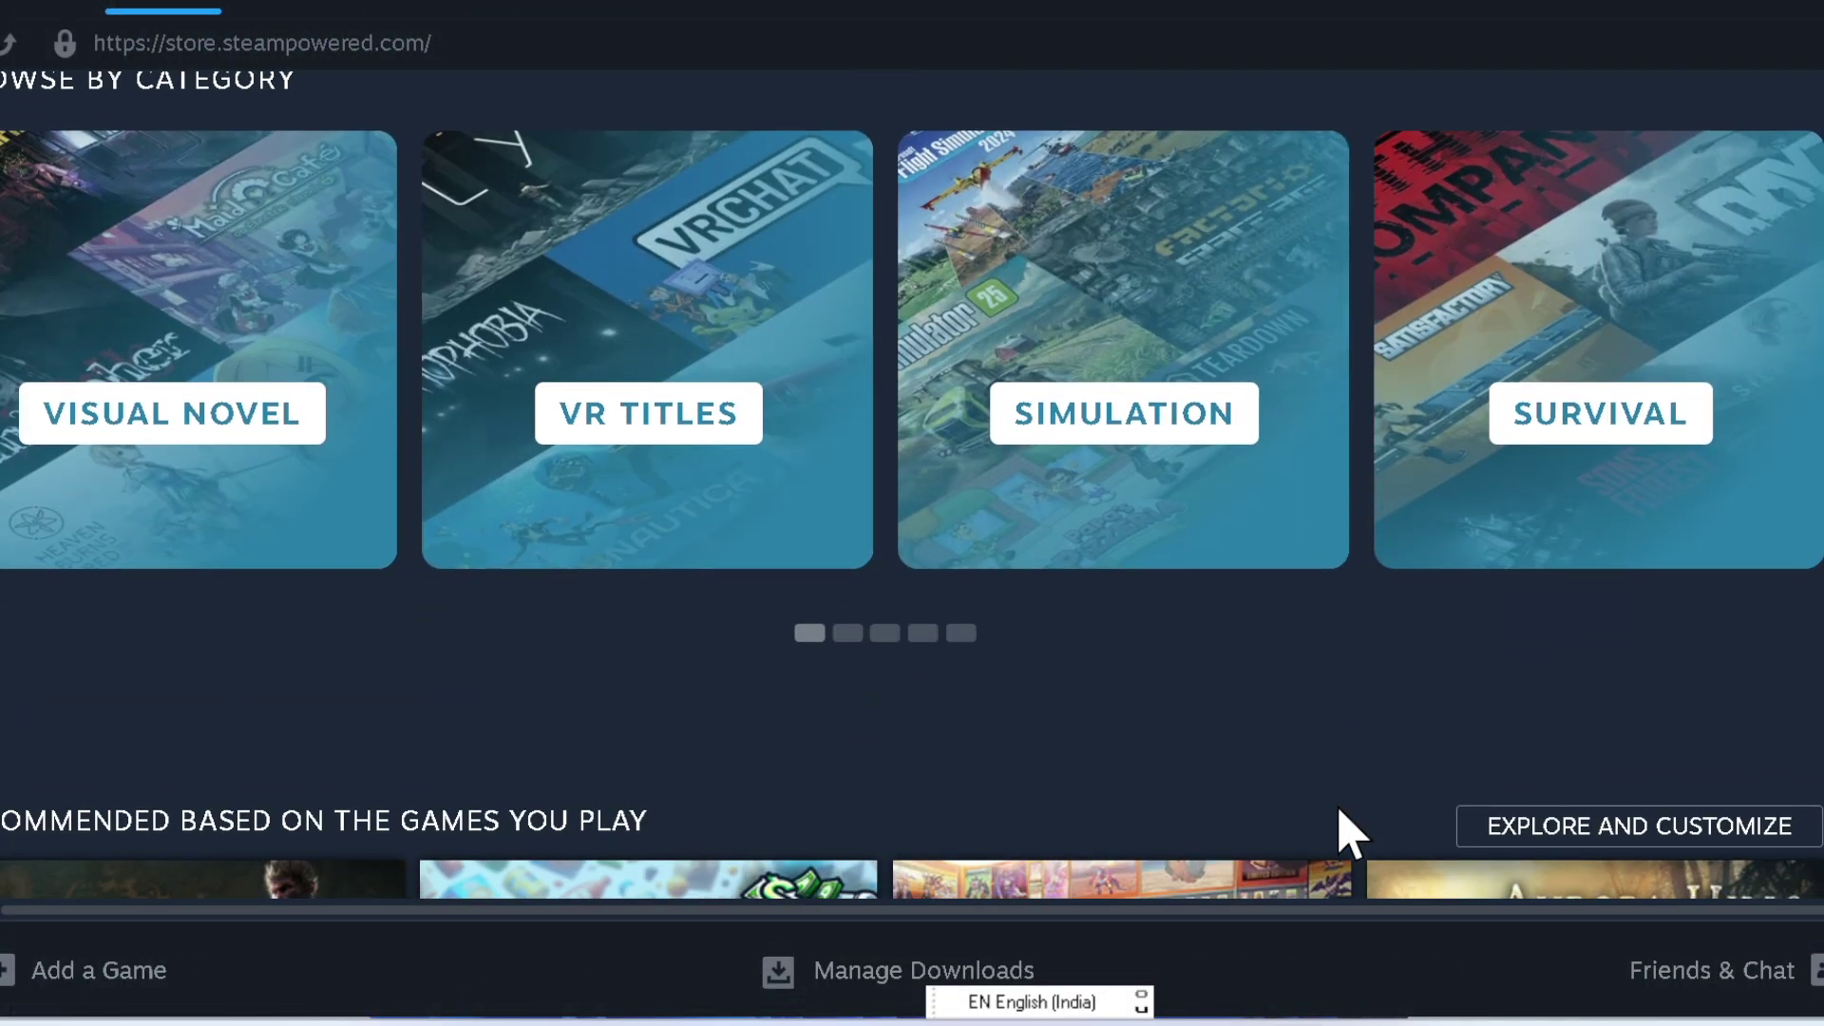
{"action": "scroll", "coordinate": [1349, 834], "scroll_direction": "down", "scroll_amount": 3}
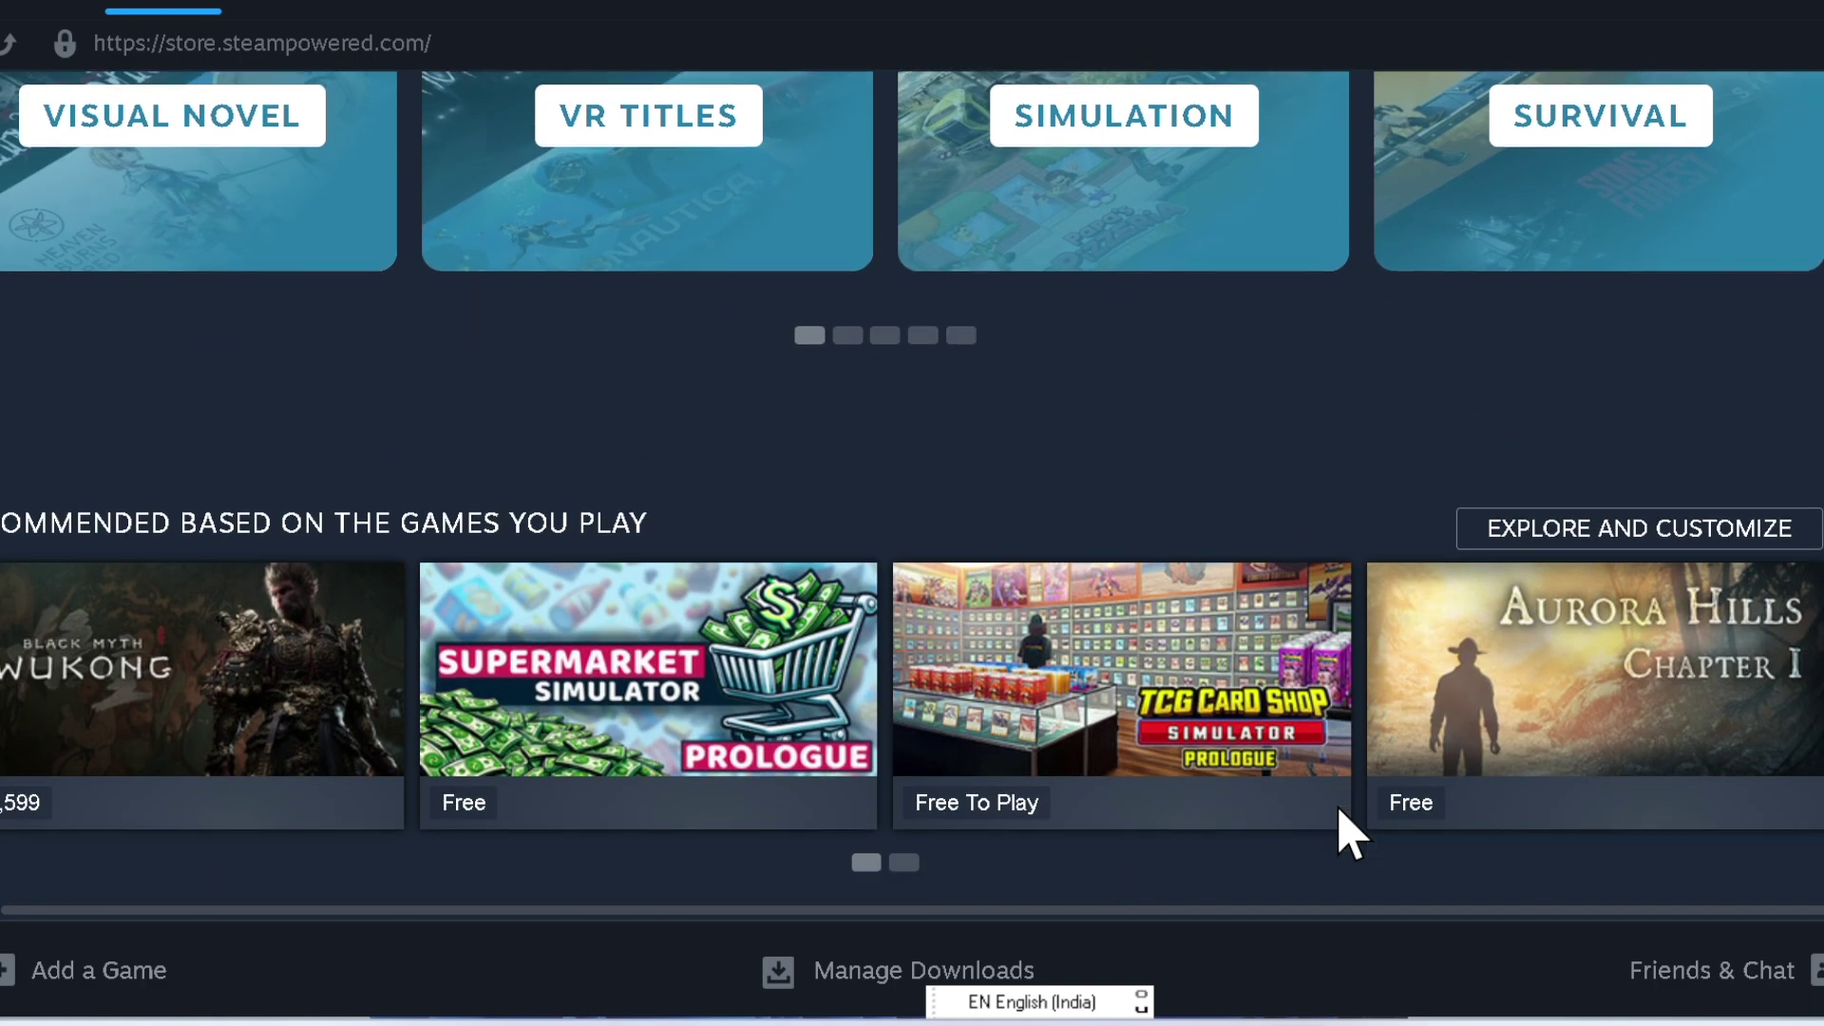
{"action": "scroll", "coordinate": [1349, 834], "scroll_direction": "down", "scroll_amount": 2}
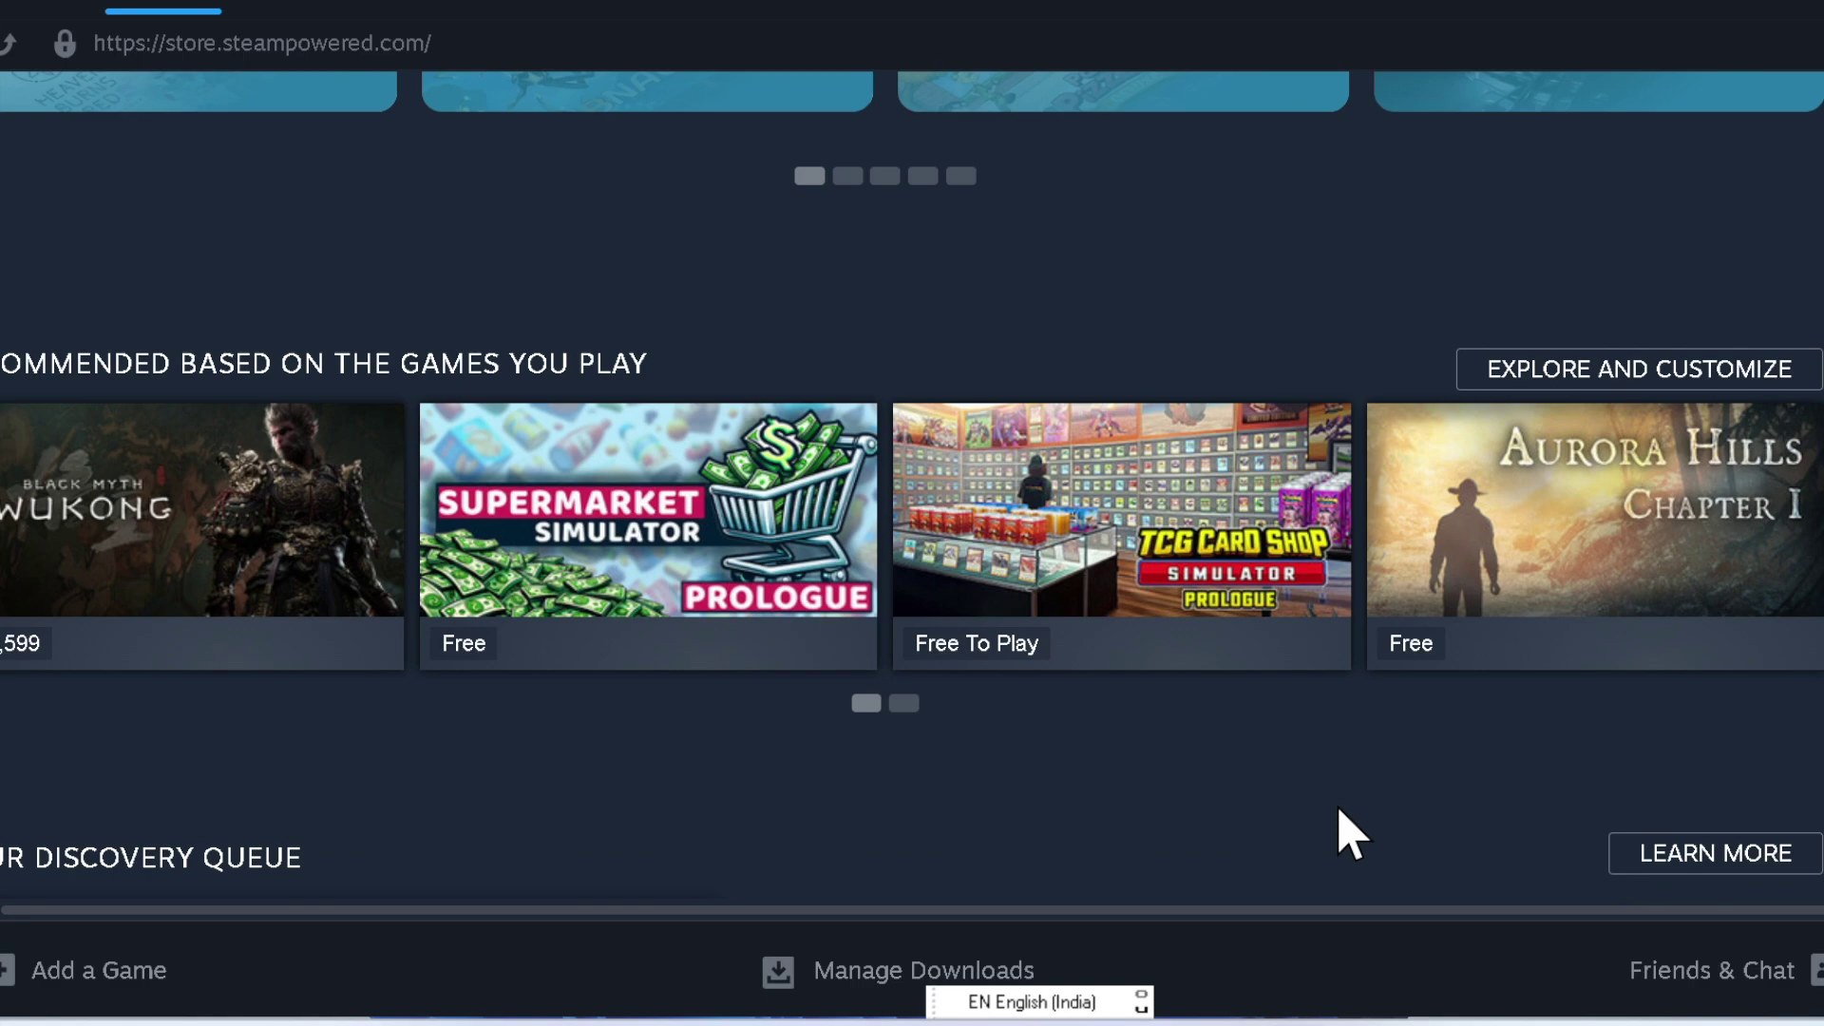
{"action": "scroll", "coordinate": [1349, 834], "scroll_direction": "down", "scroll_amount": 1}
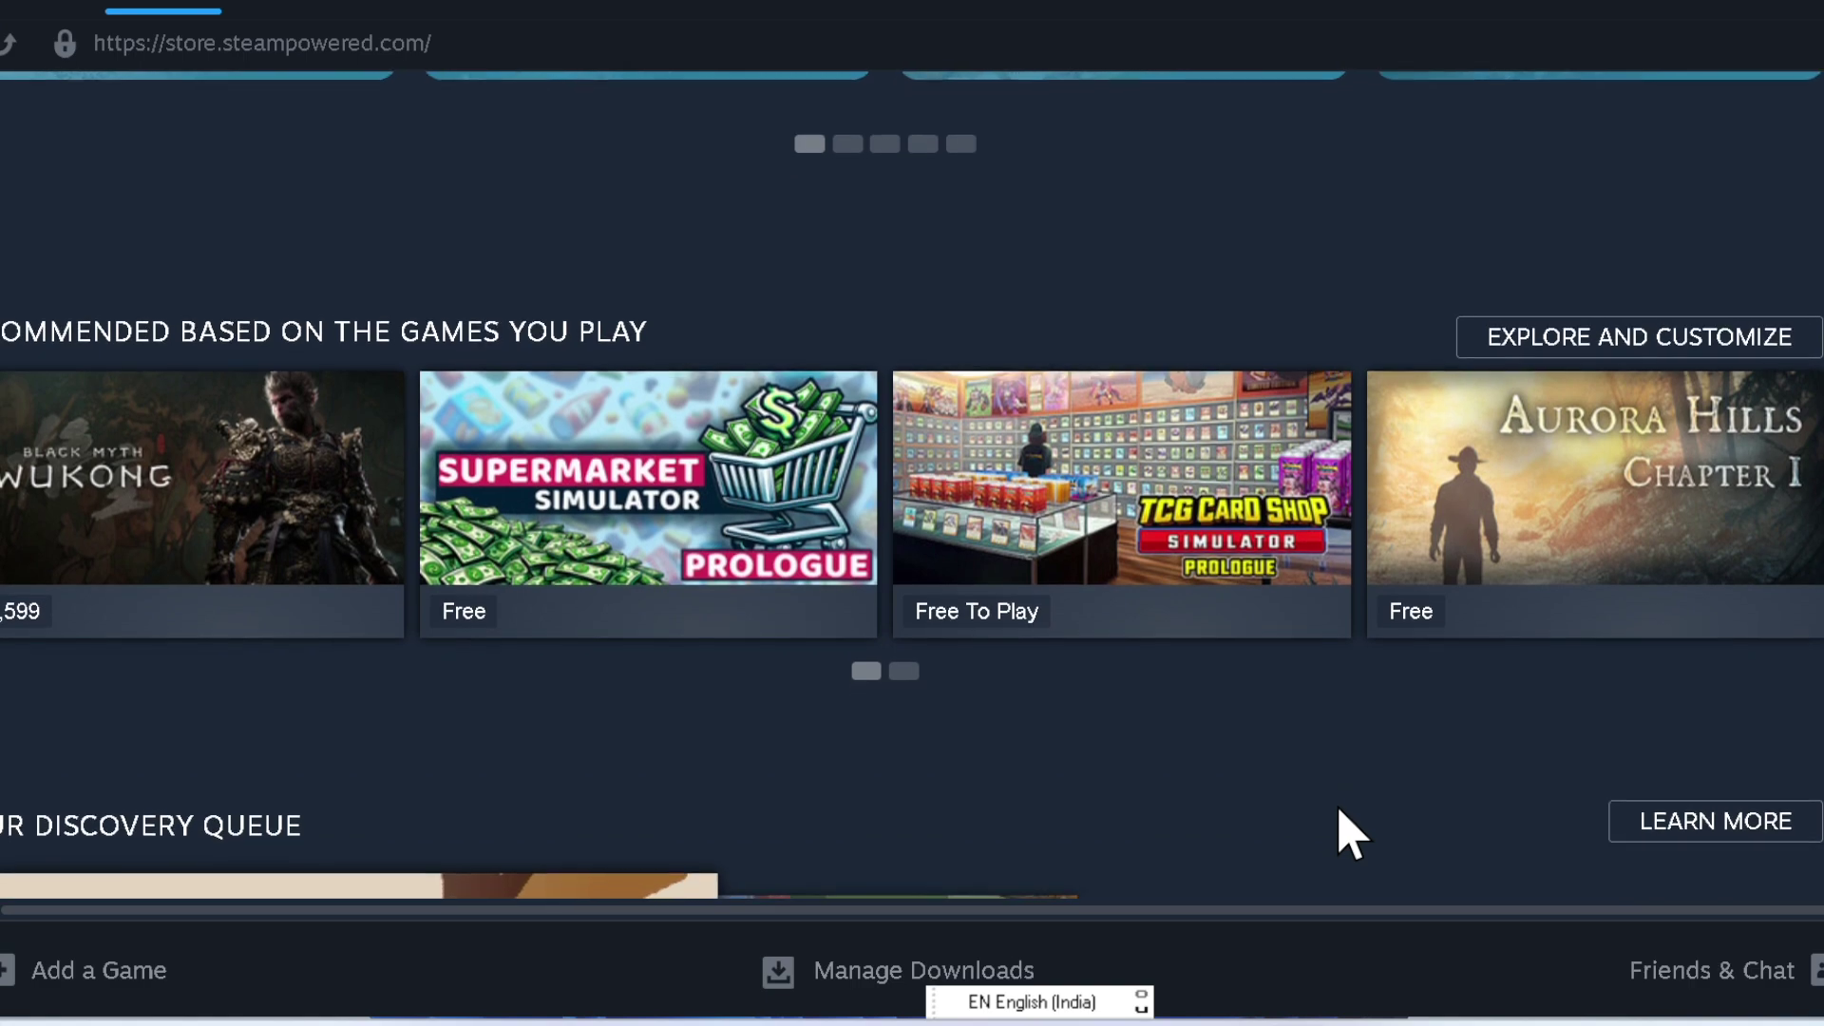
{"action": "scroll", "coordinate": [1349, 834], "scroll_direction": "down", "scroll_amount": 3}
{"action": "scroll", "coordinate": [1350, 834], "scroll_direction": "down", "scroll_amount": 3}
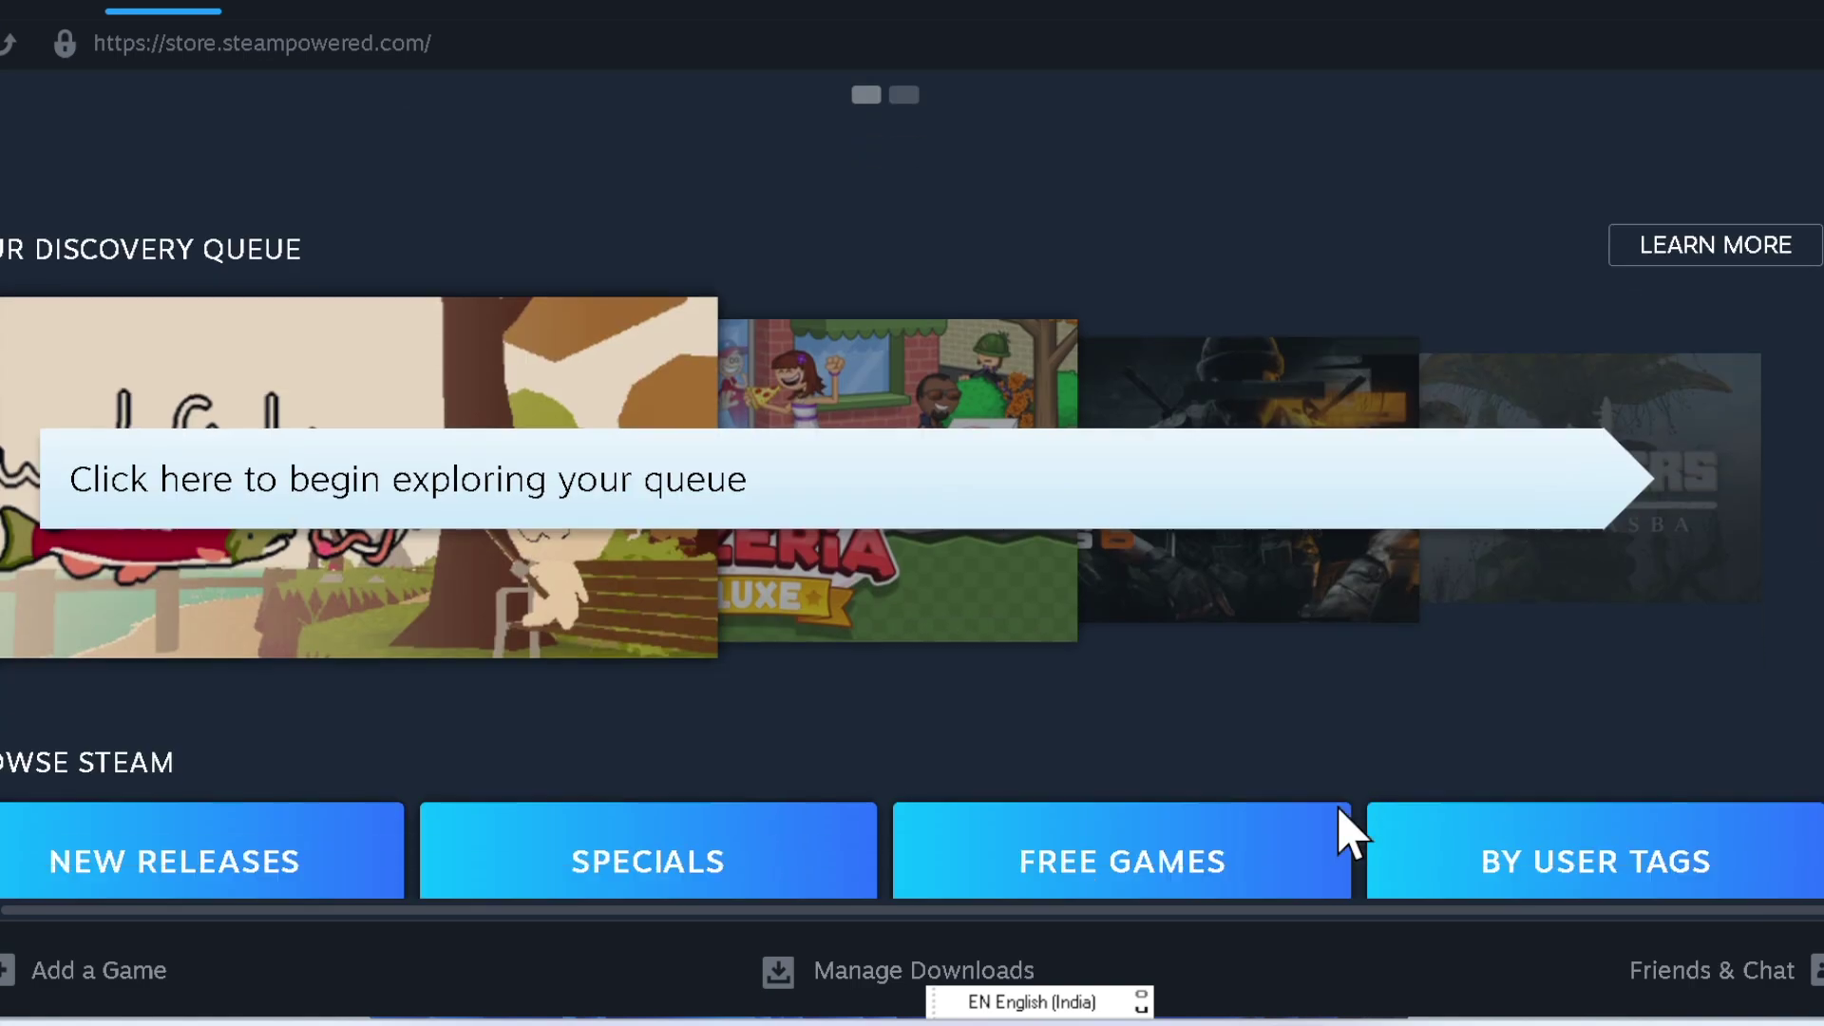
{"action": "scroll", "coordinate": [1349, 835], "scroll_direction": "down", "scroll_amount": 1}
{"action": "scroll", "coordinate": [1350, 835], "scroll_direction": "down", "scroll_amount": 3}
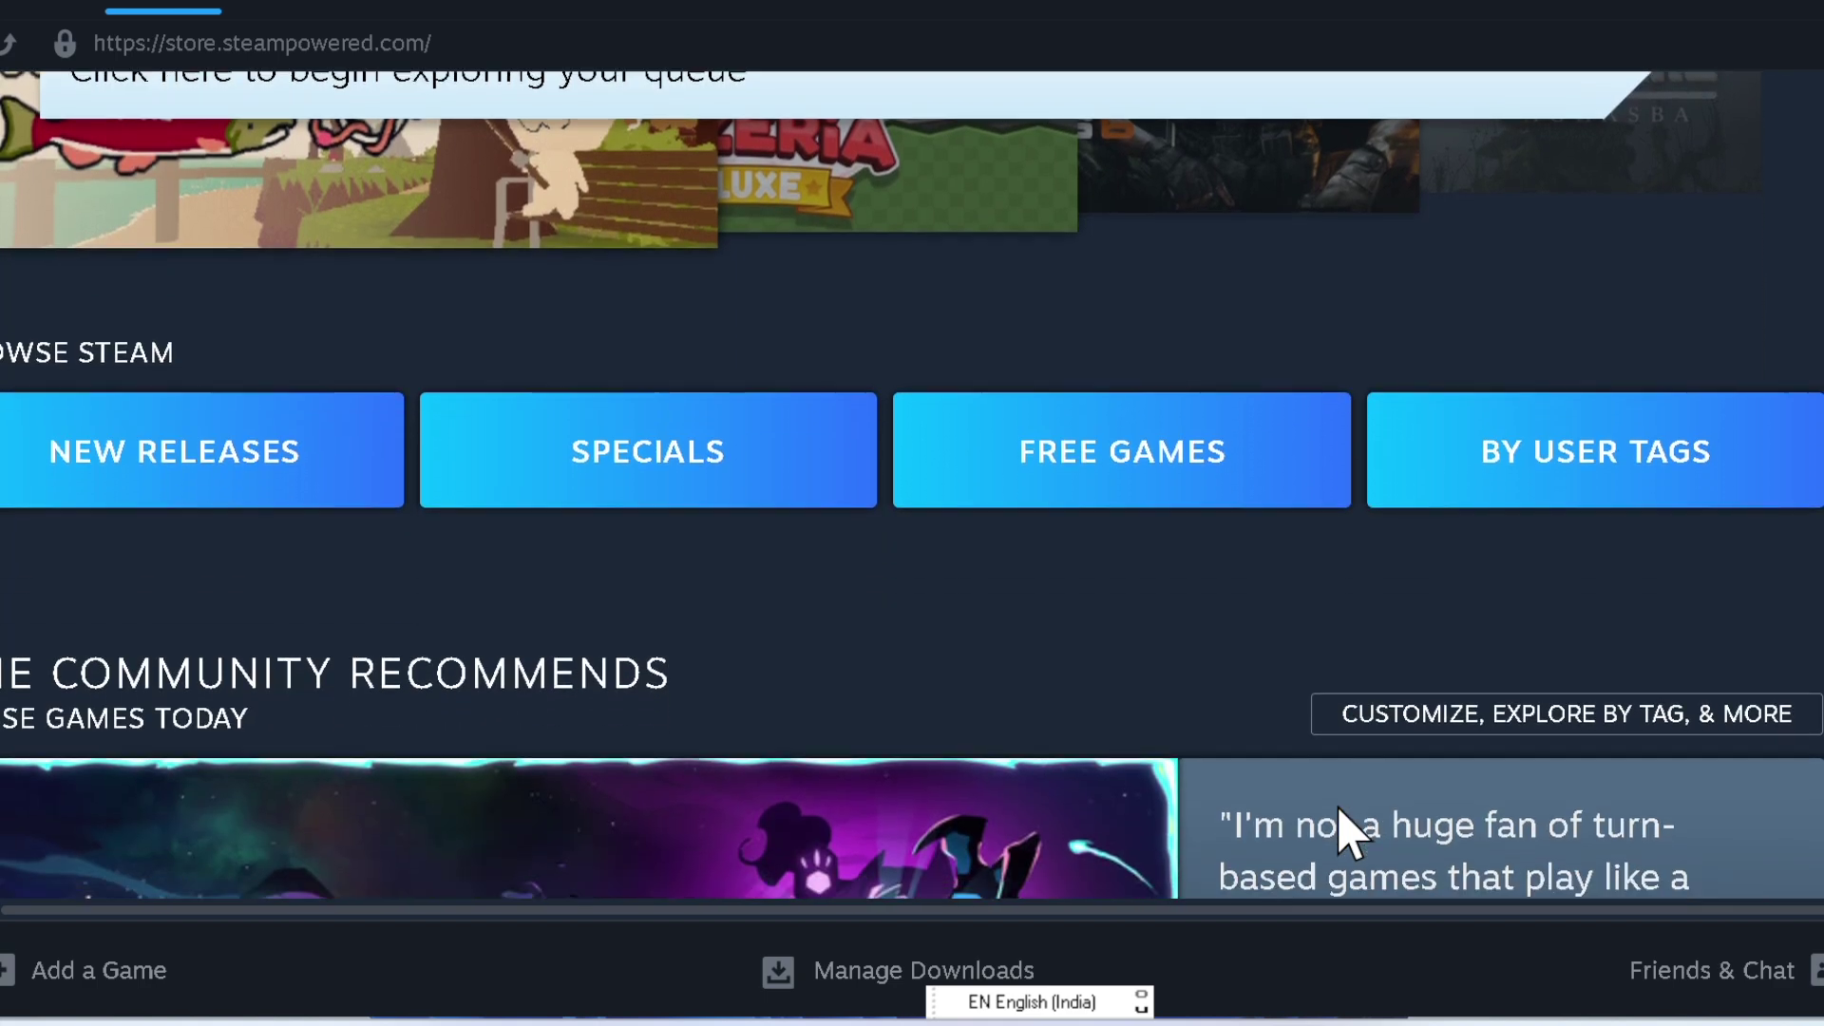
{"action": "scroll", "coordinate": [1349, 834], "scroll_direction": "down", "scroll_amount": 3}
{"action": "scroll", "coordinate": [1350, 834], "scroll_direction": "down", "scroll_amount": 3}
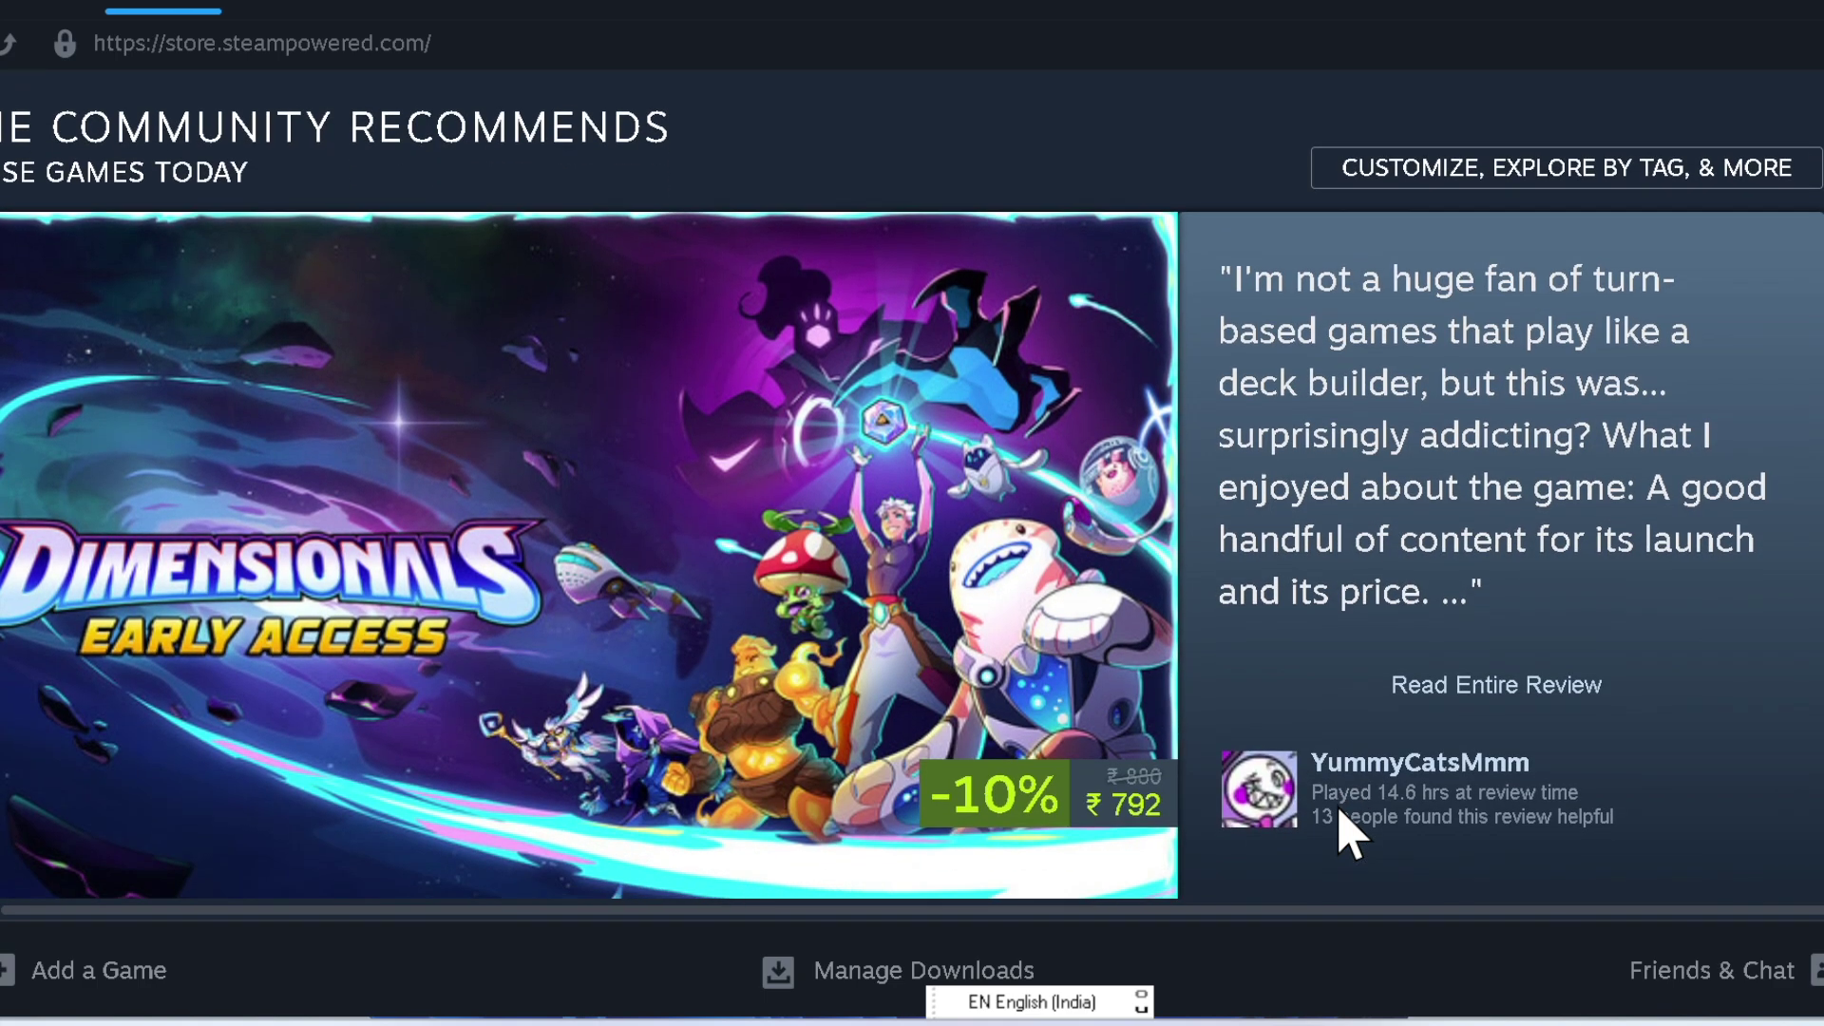
{"action": "scroll", "coordinate": [1349, 835], "scroll_direction": "down", "scroll_amount": 1}
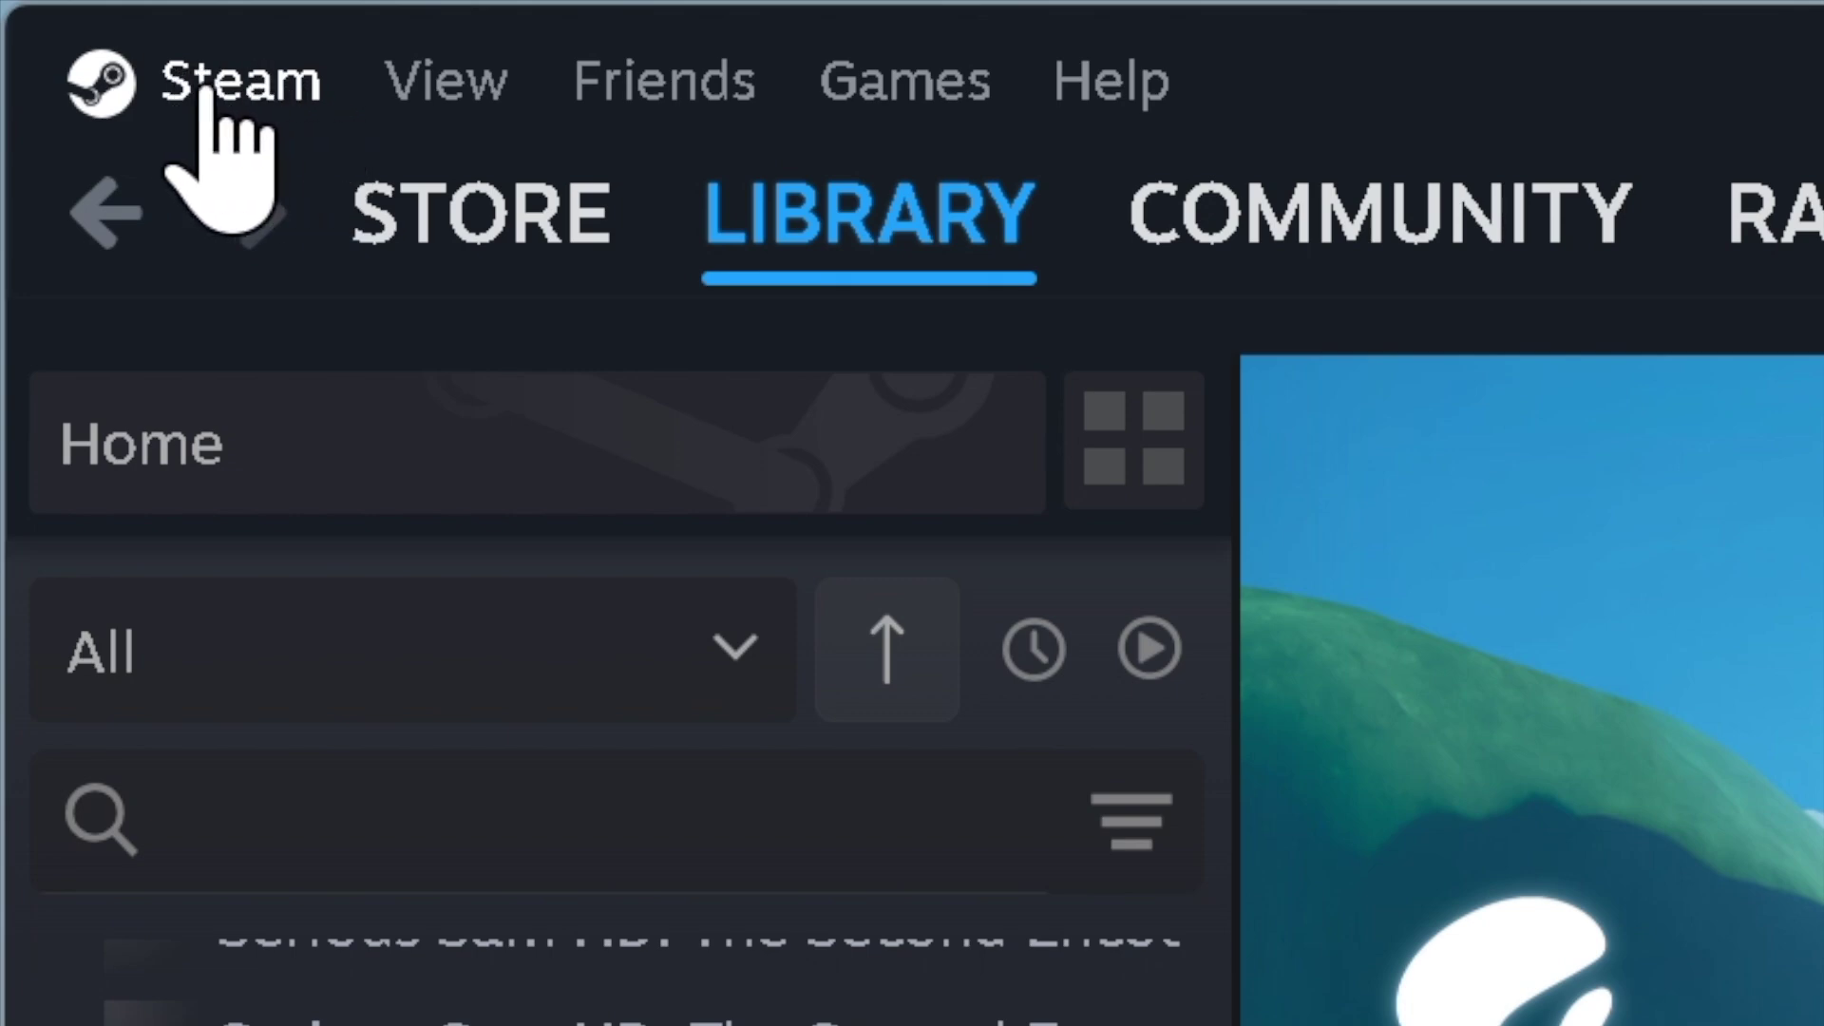
{"action": "left_click", "coordinate": [302, 88]}
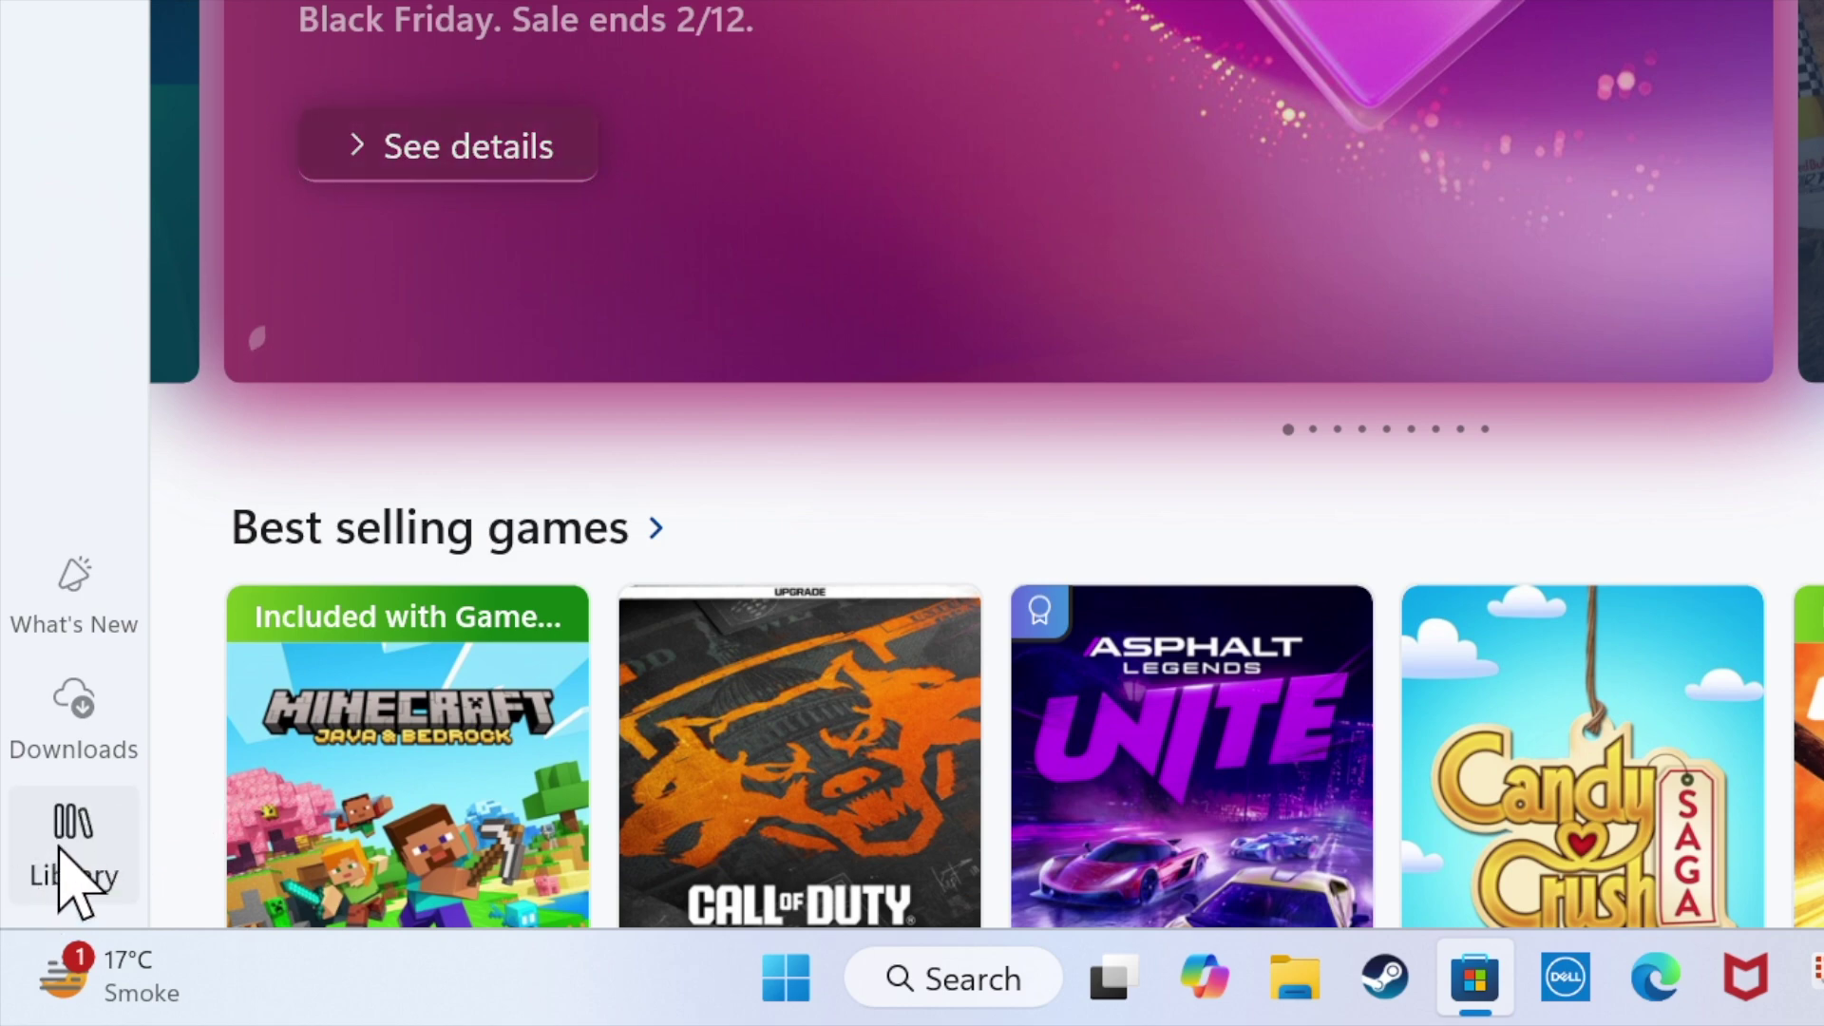
Show the Microsoft Store Library and scroll through the list of installed apps
{"action": "left_click", "coordinate": [19, 874]}
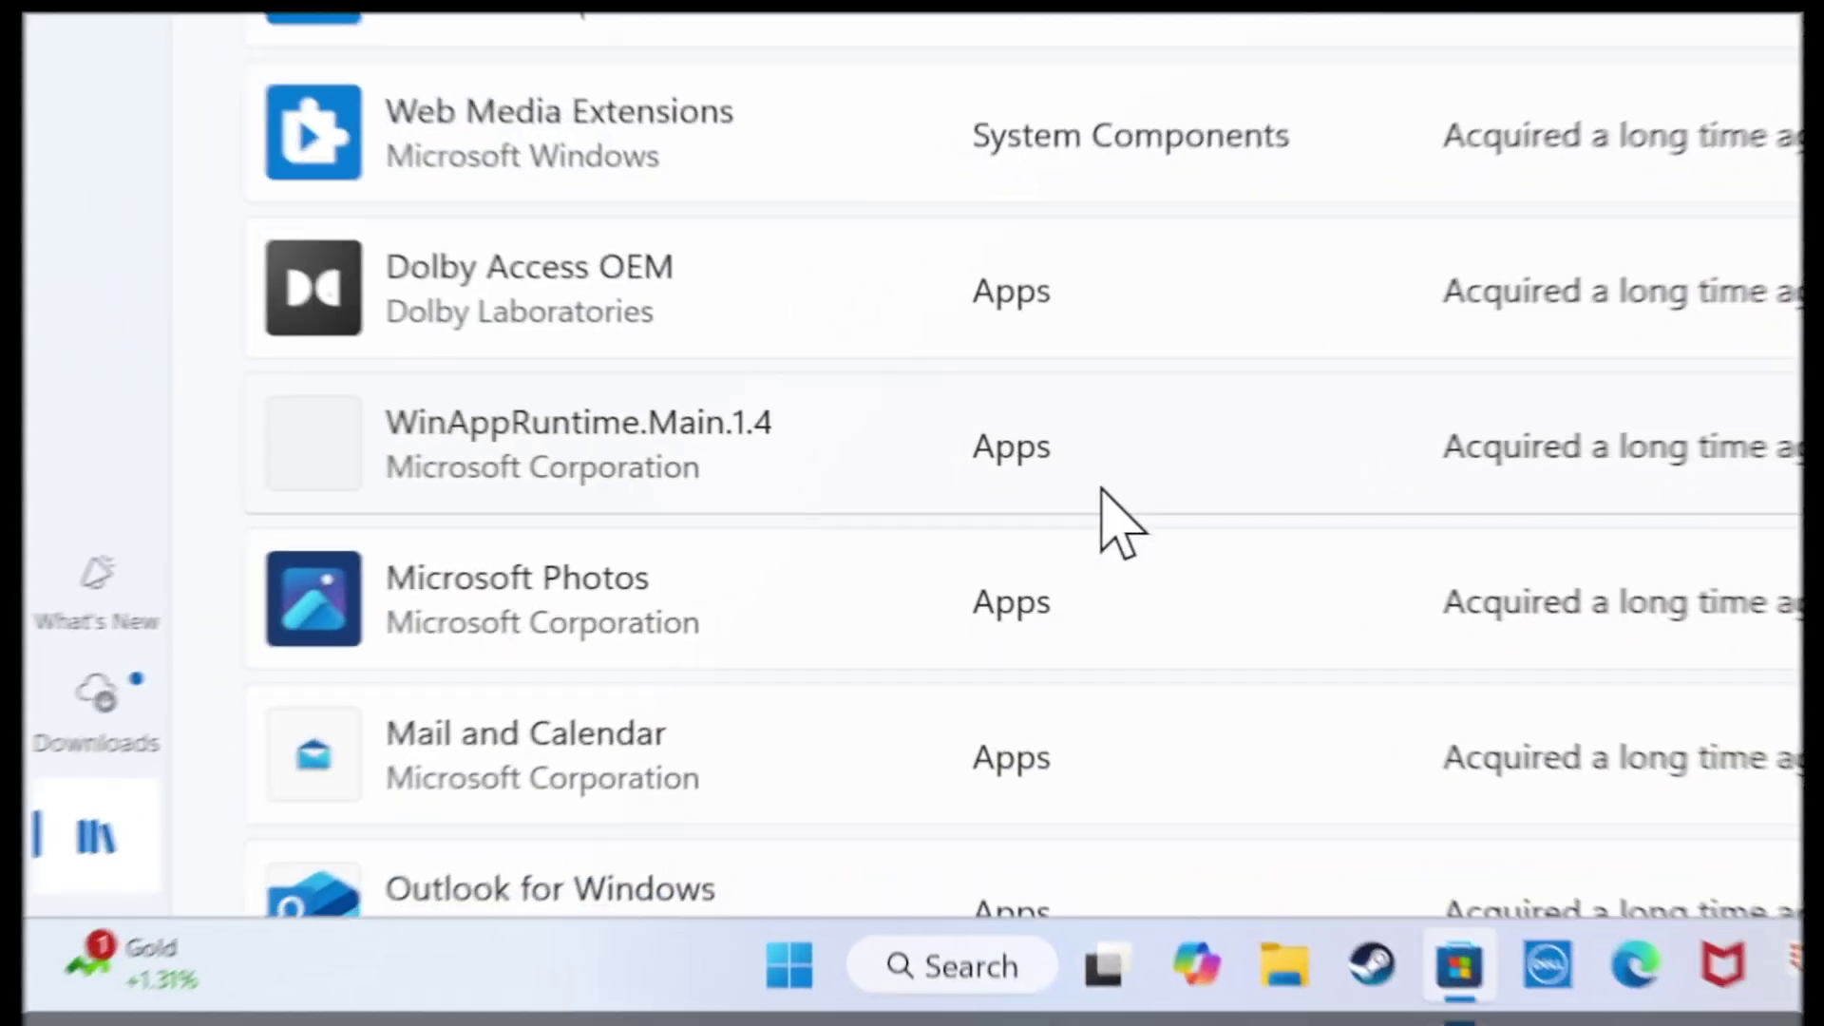
{"action": "scroll", "coordinate": [1102, 521], "scroll_direction": "down", "scroll_amount": 5}
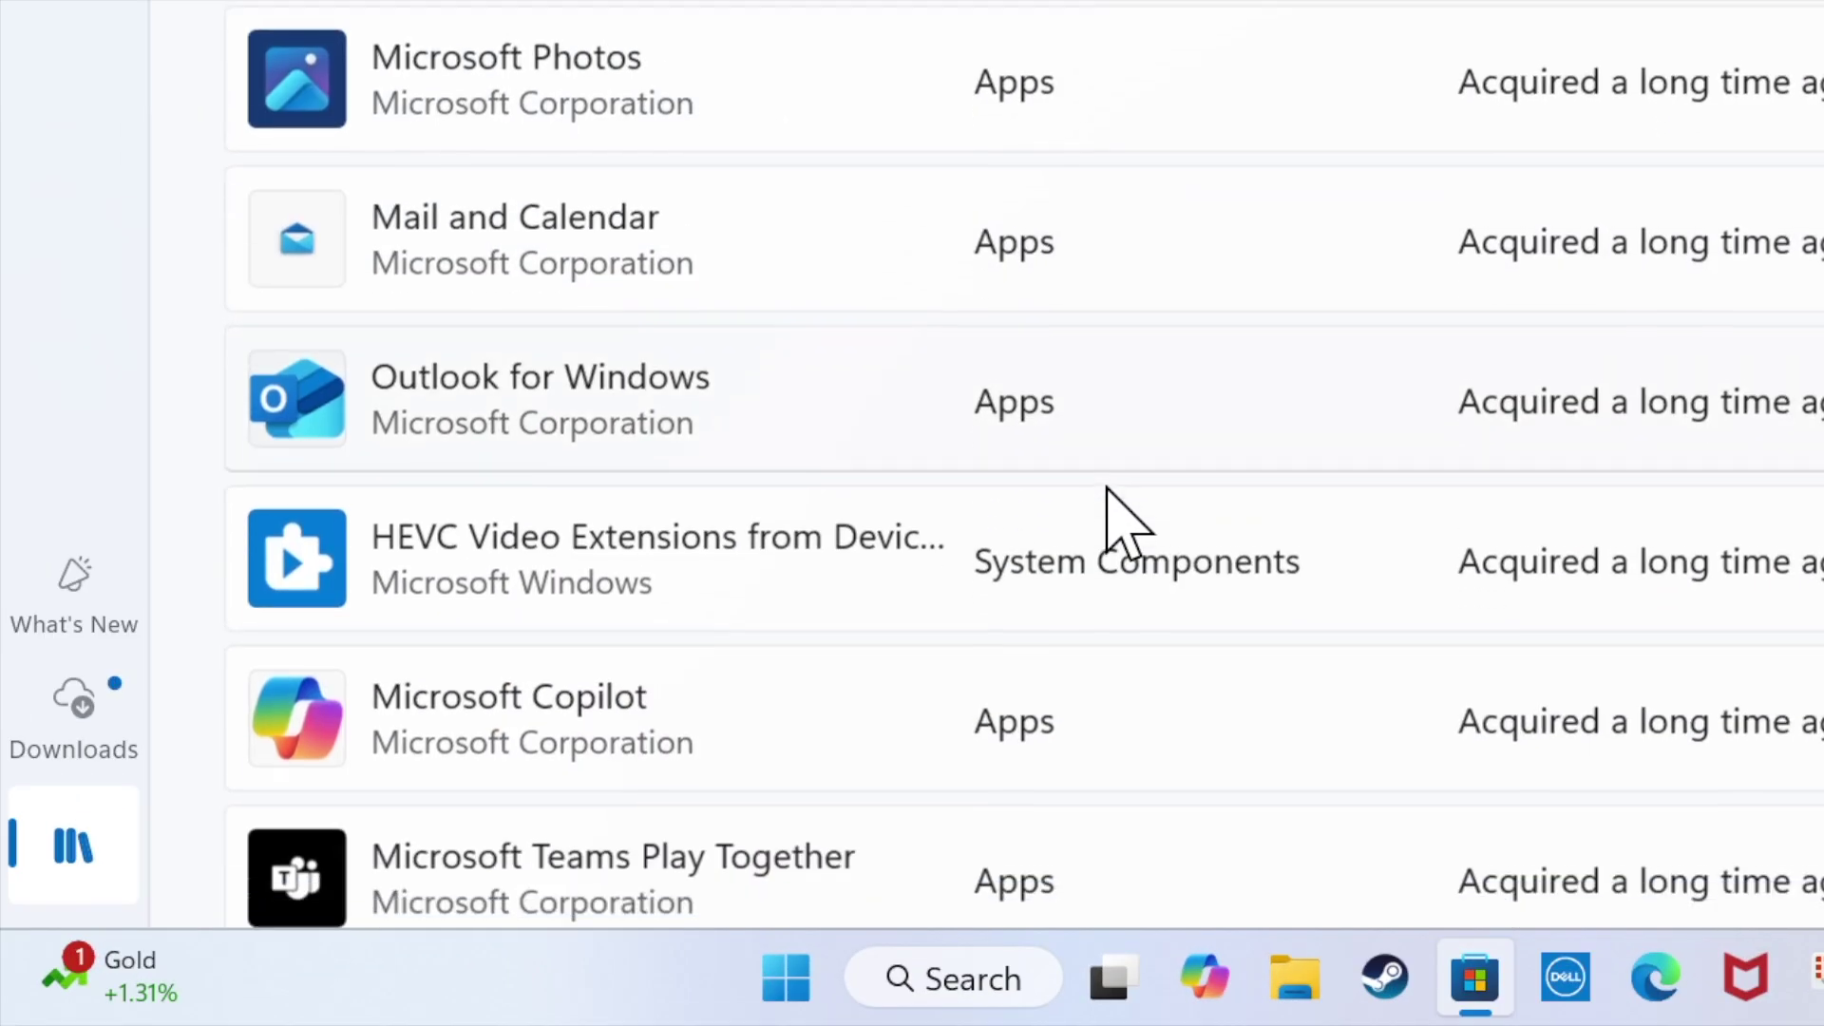
{"action": "scroll", "coordinate": [1107, 522], "scroll_direction": "down", "scroll_amount": 4}
{"action": "scroll", "coordinate": [1107, 521], "scroll_direction": "down", "scroll_amount": 6}
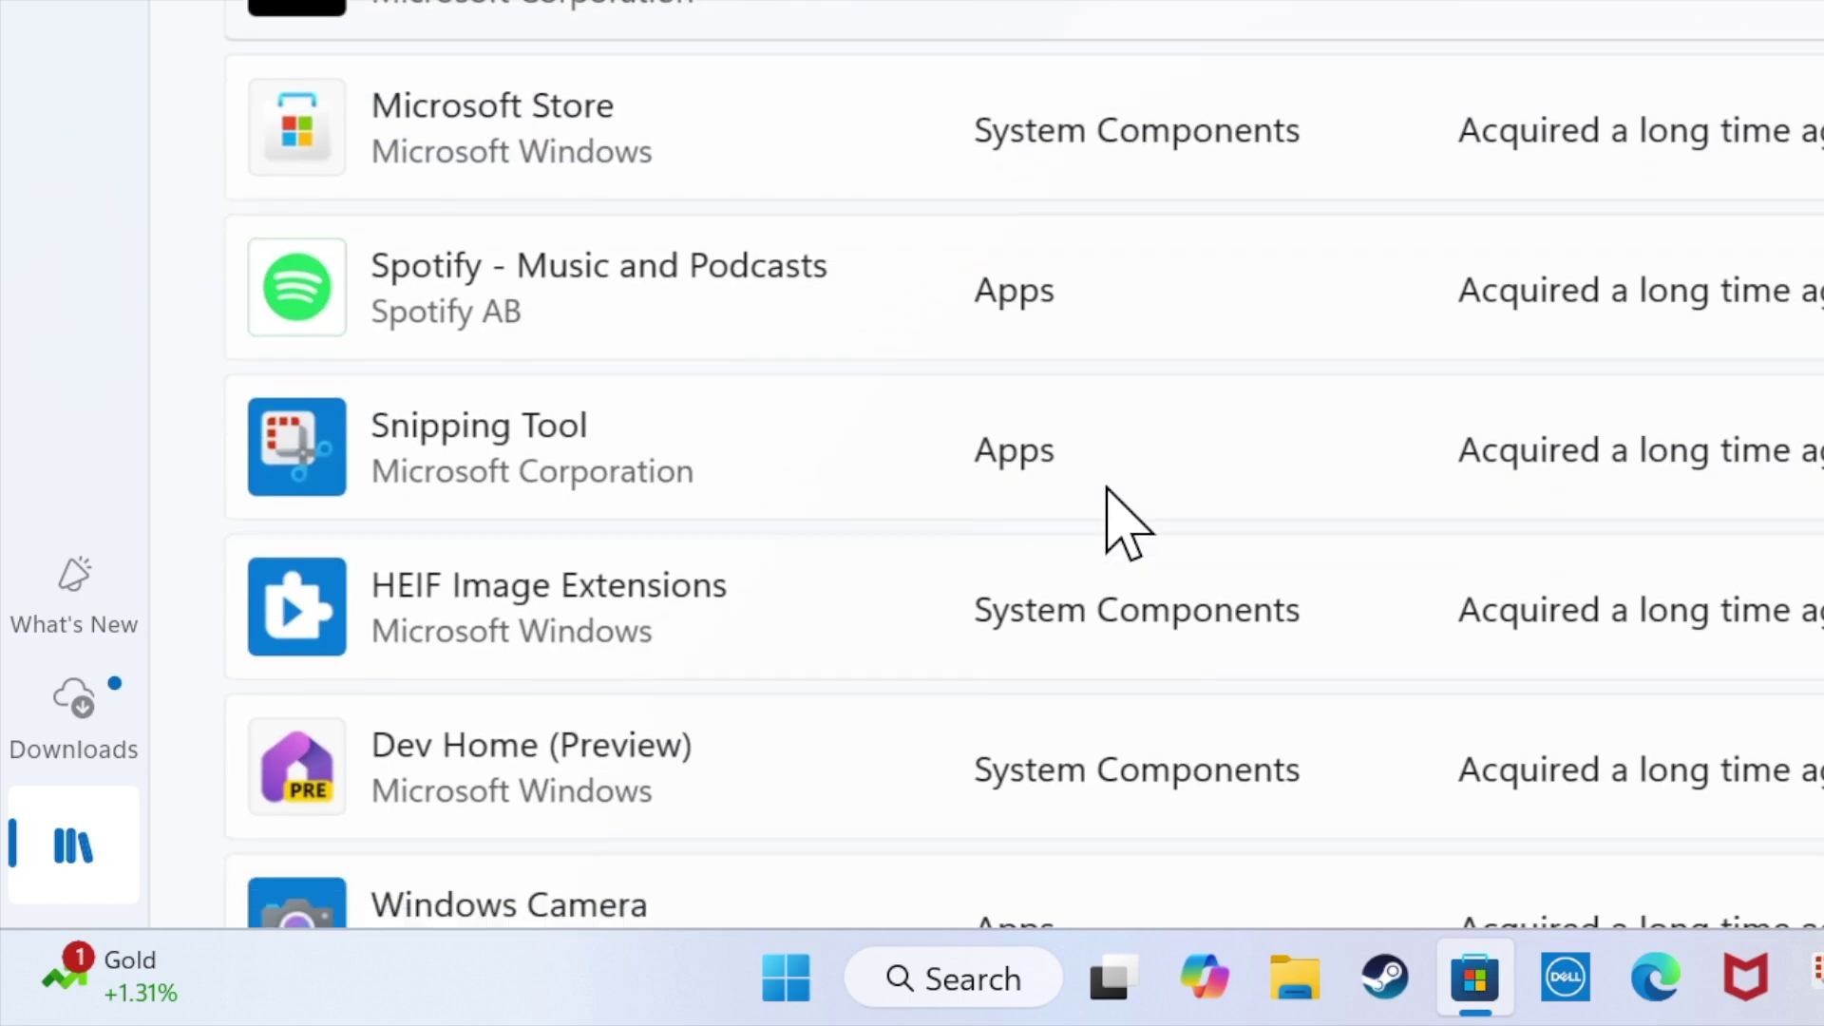
{"action": "scroll", "coordinate": [1107, 522], "scroll_direction": "down", "scroll_amount": 8}
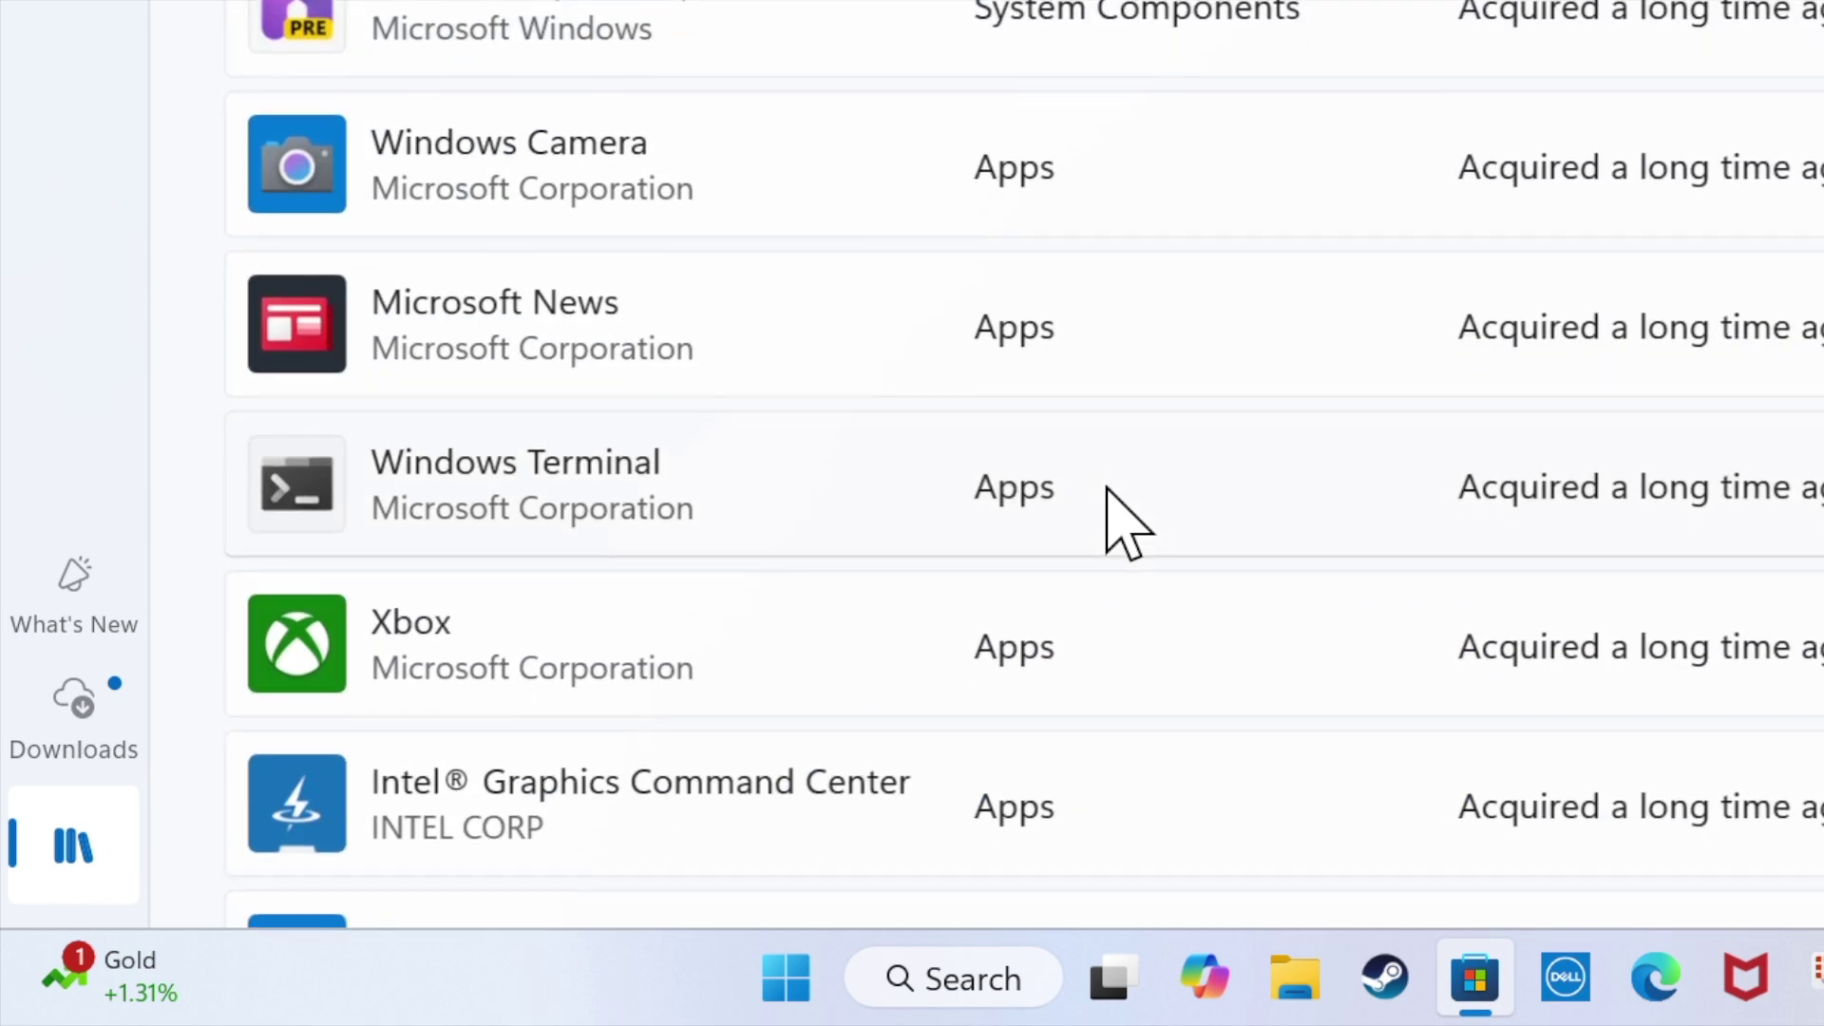
{"action": "scroll", "coordinate": [1107, 488], "scroll_direction": "down", "scroll_amount": 14}
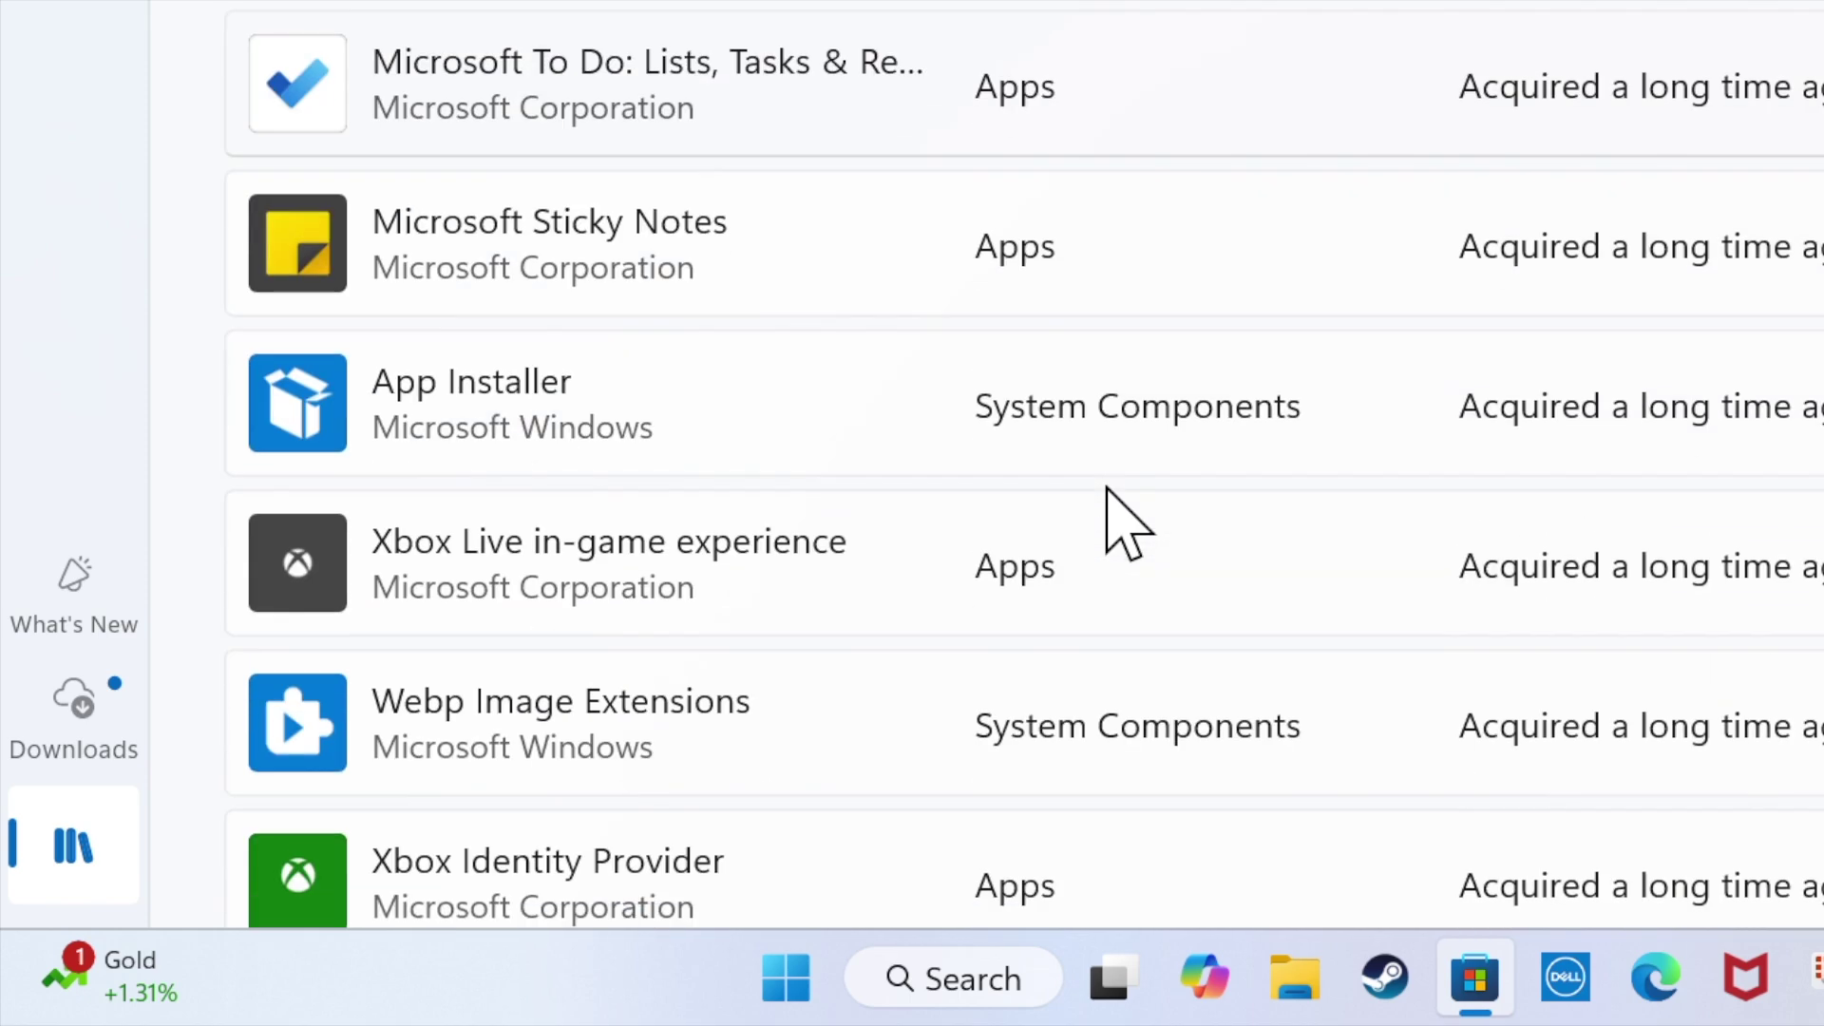
{"action": "scroll", "coordinate": [1107, 522], "scroll_direction": "down", "scroll_amount": 1}
{"action": "scroll", "coordinate": [1107, 487], "scroll_direction": "down", "scroll_amount": 4}
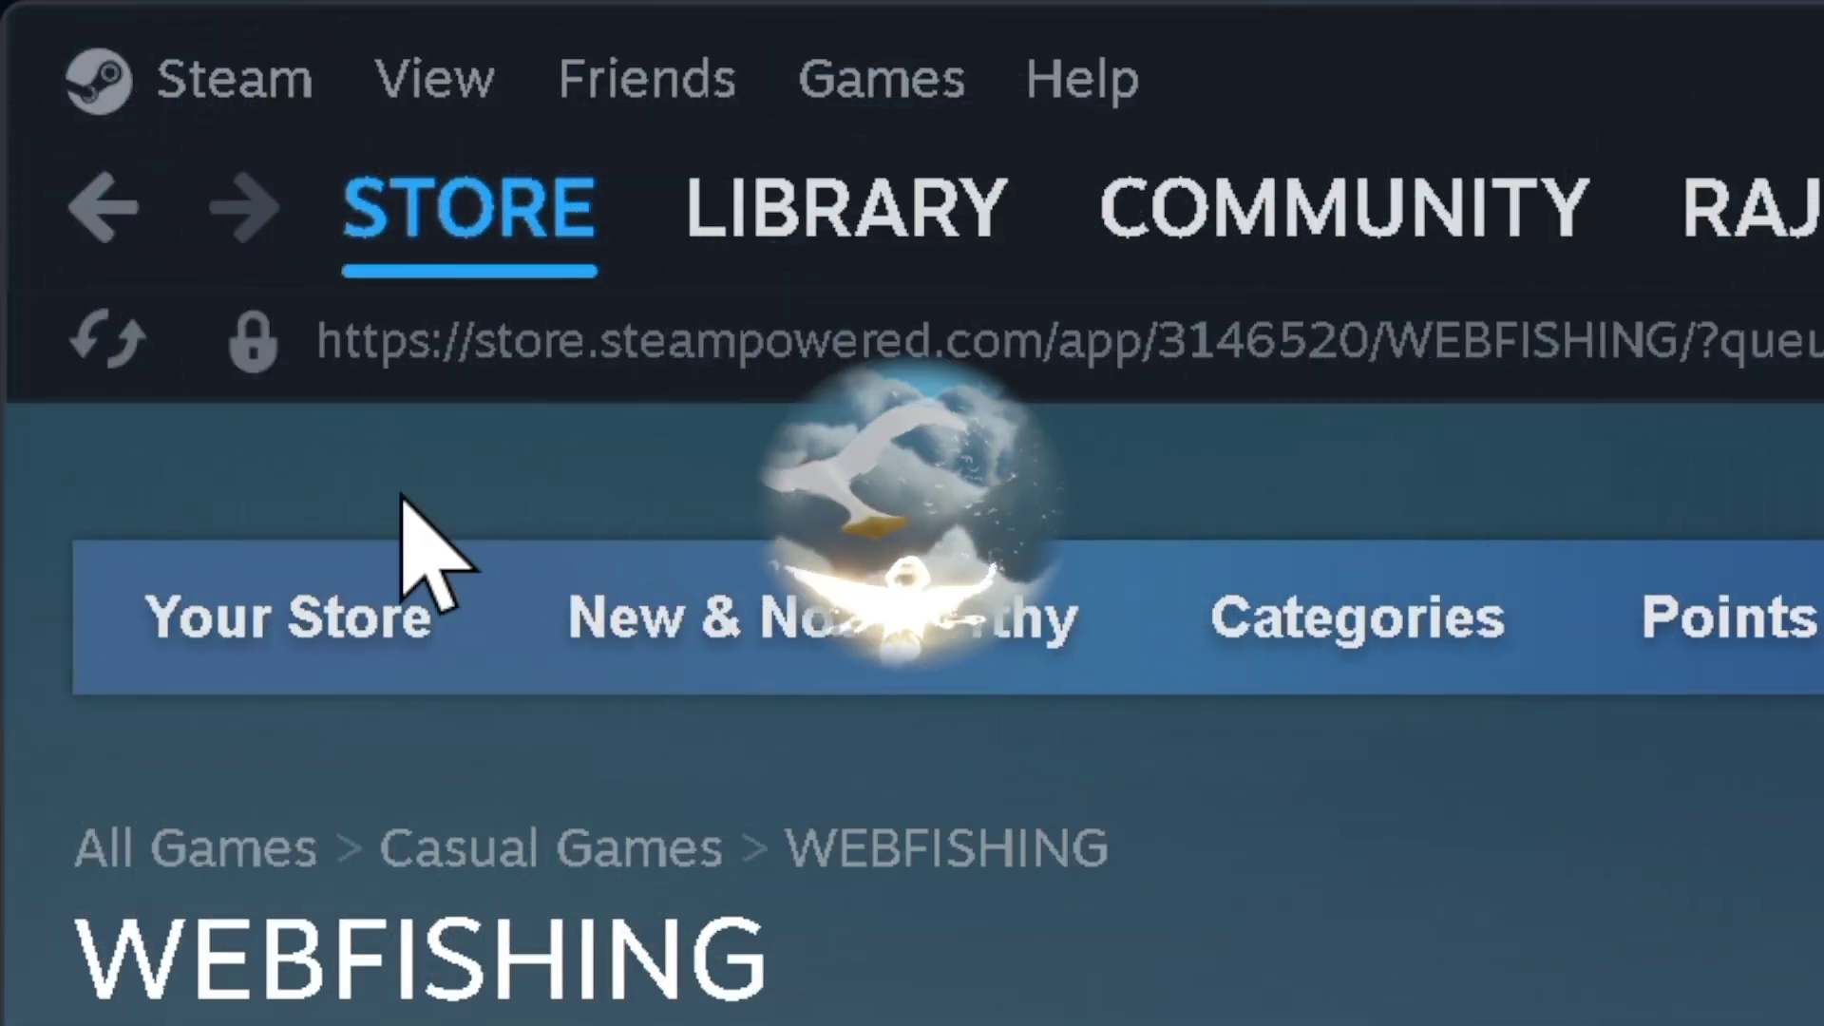
In Steam Settings > Game Recording, choose Record in Background instead of Recording Off
{"action": "left_click", "coordinate": [218, 59]}
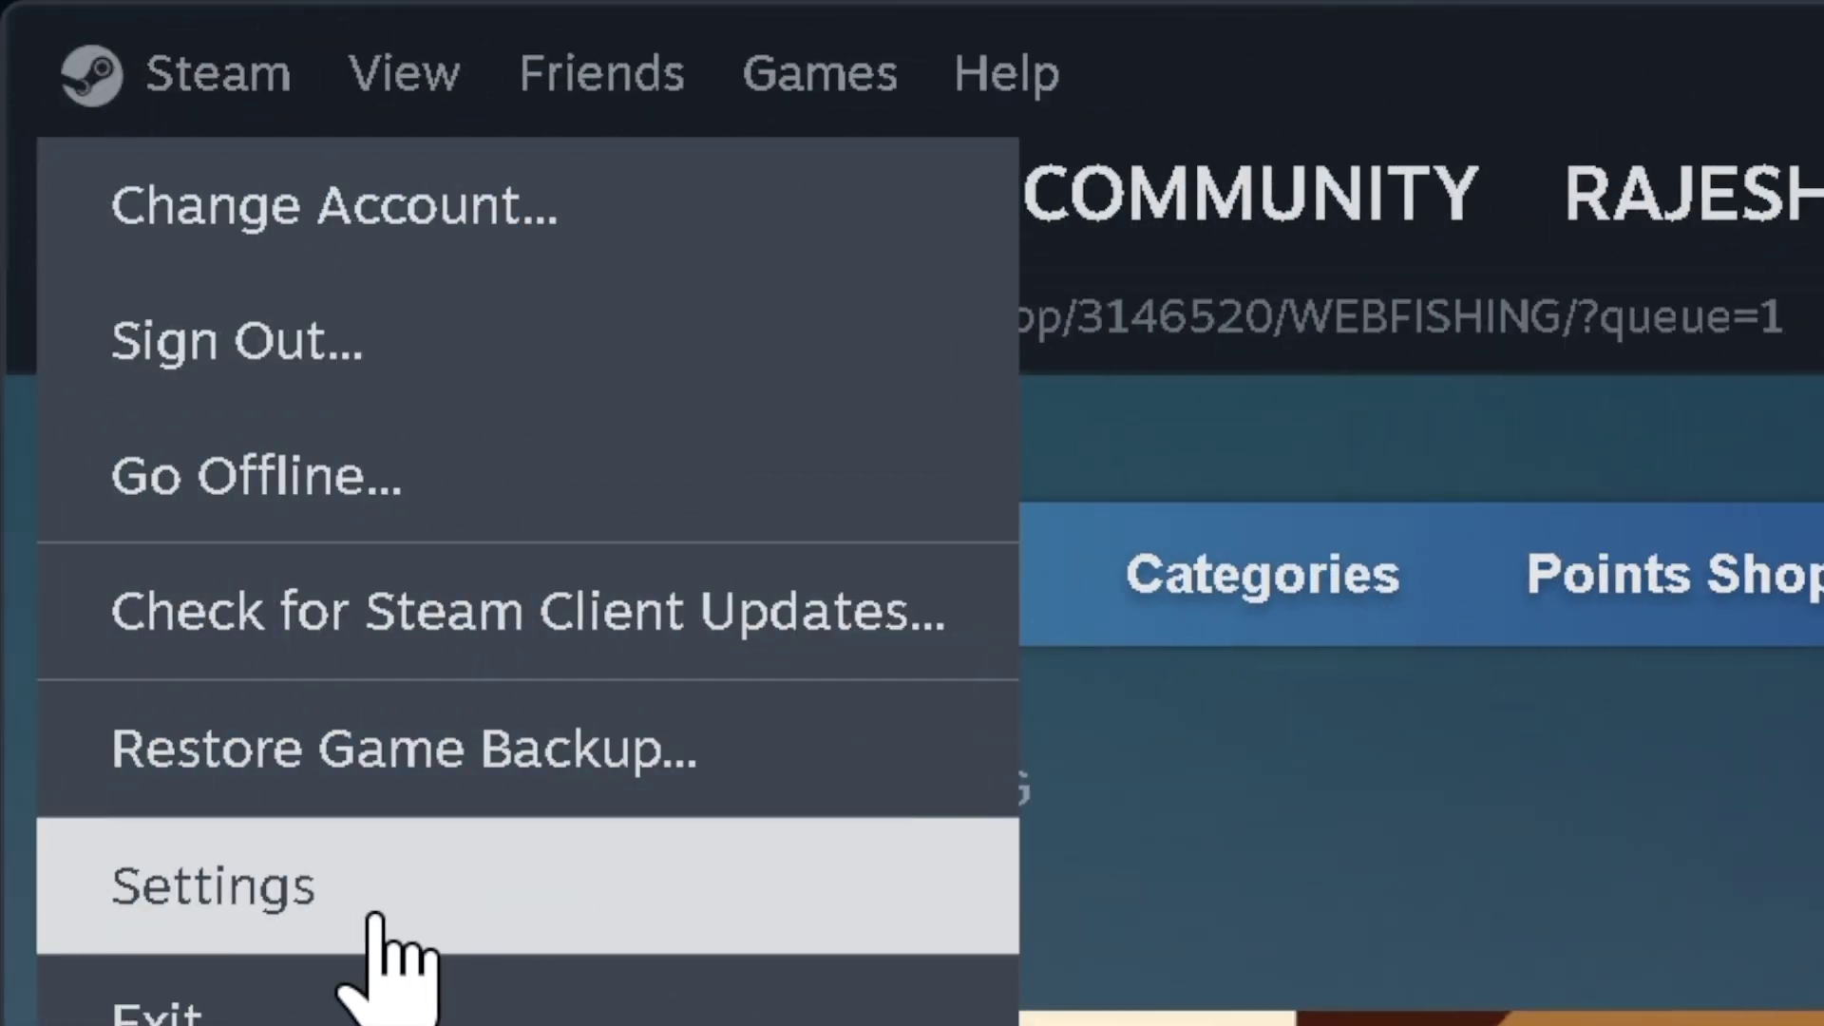
{"action": "left_click", "coordinate": [127, 917]}
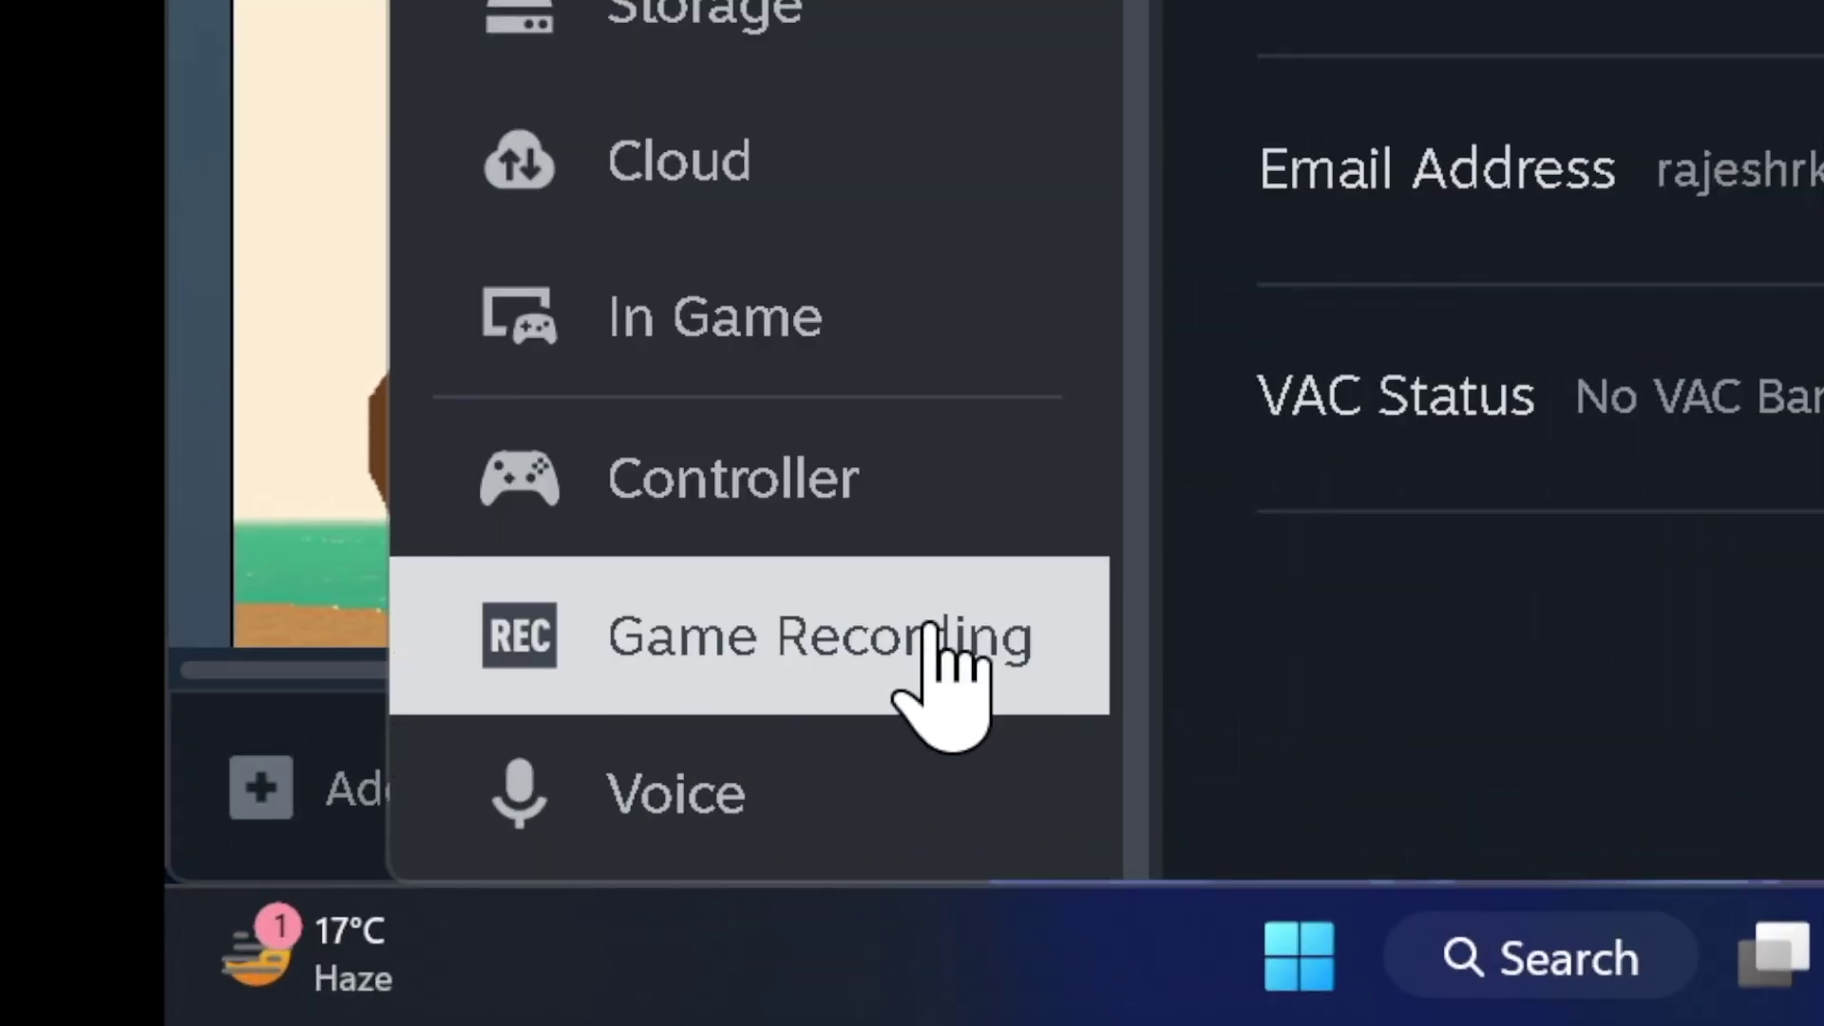
{"action": "left_click", "coordinate": [860, 655]}
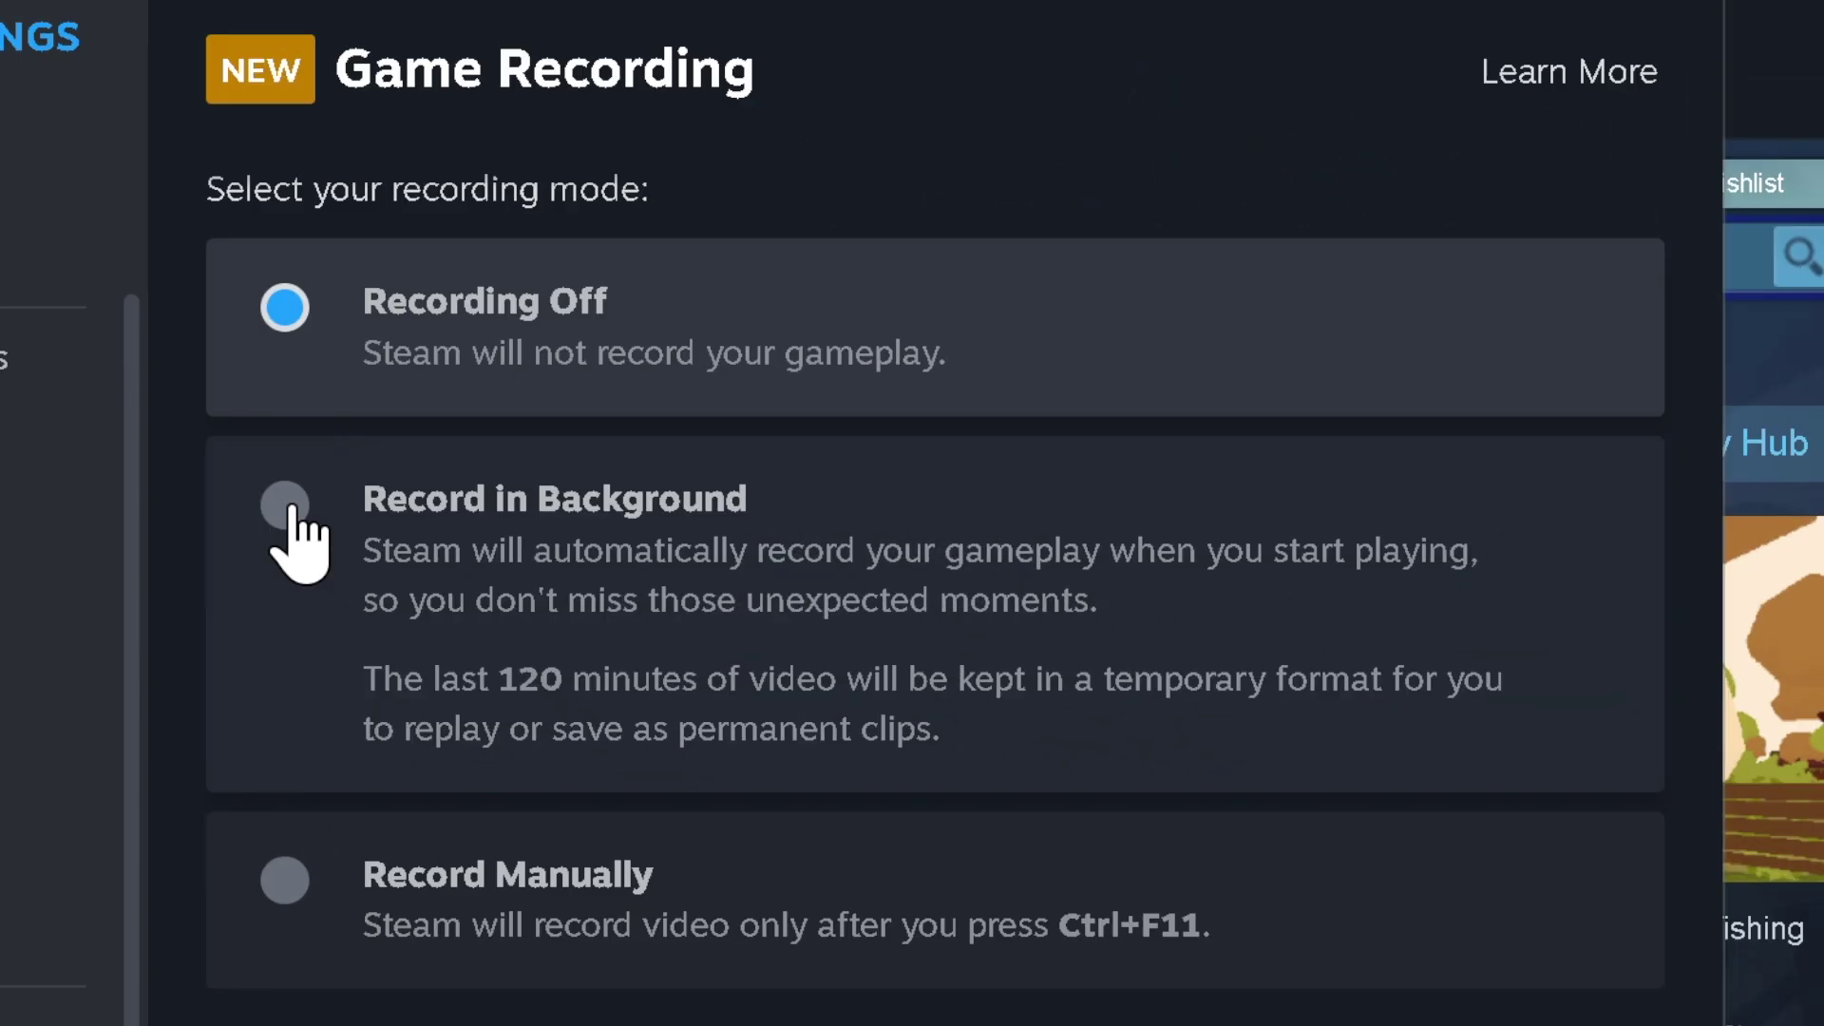
{"action": "left_click", "coordinate": [286, 506]}
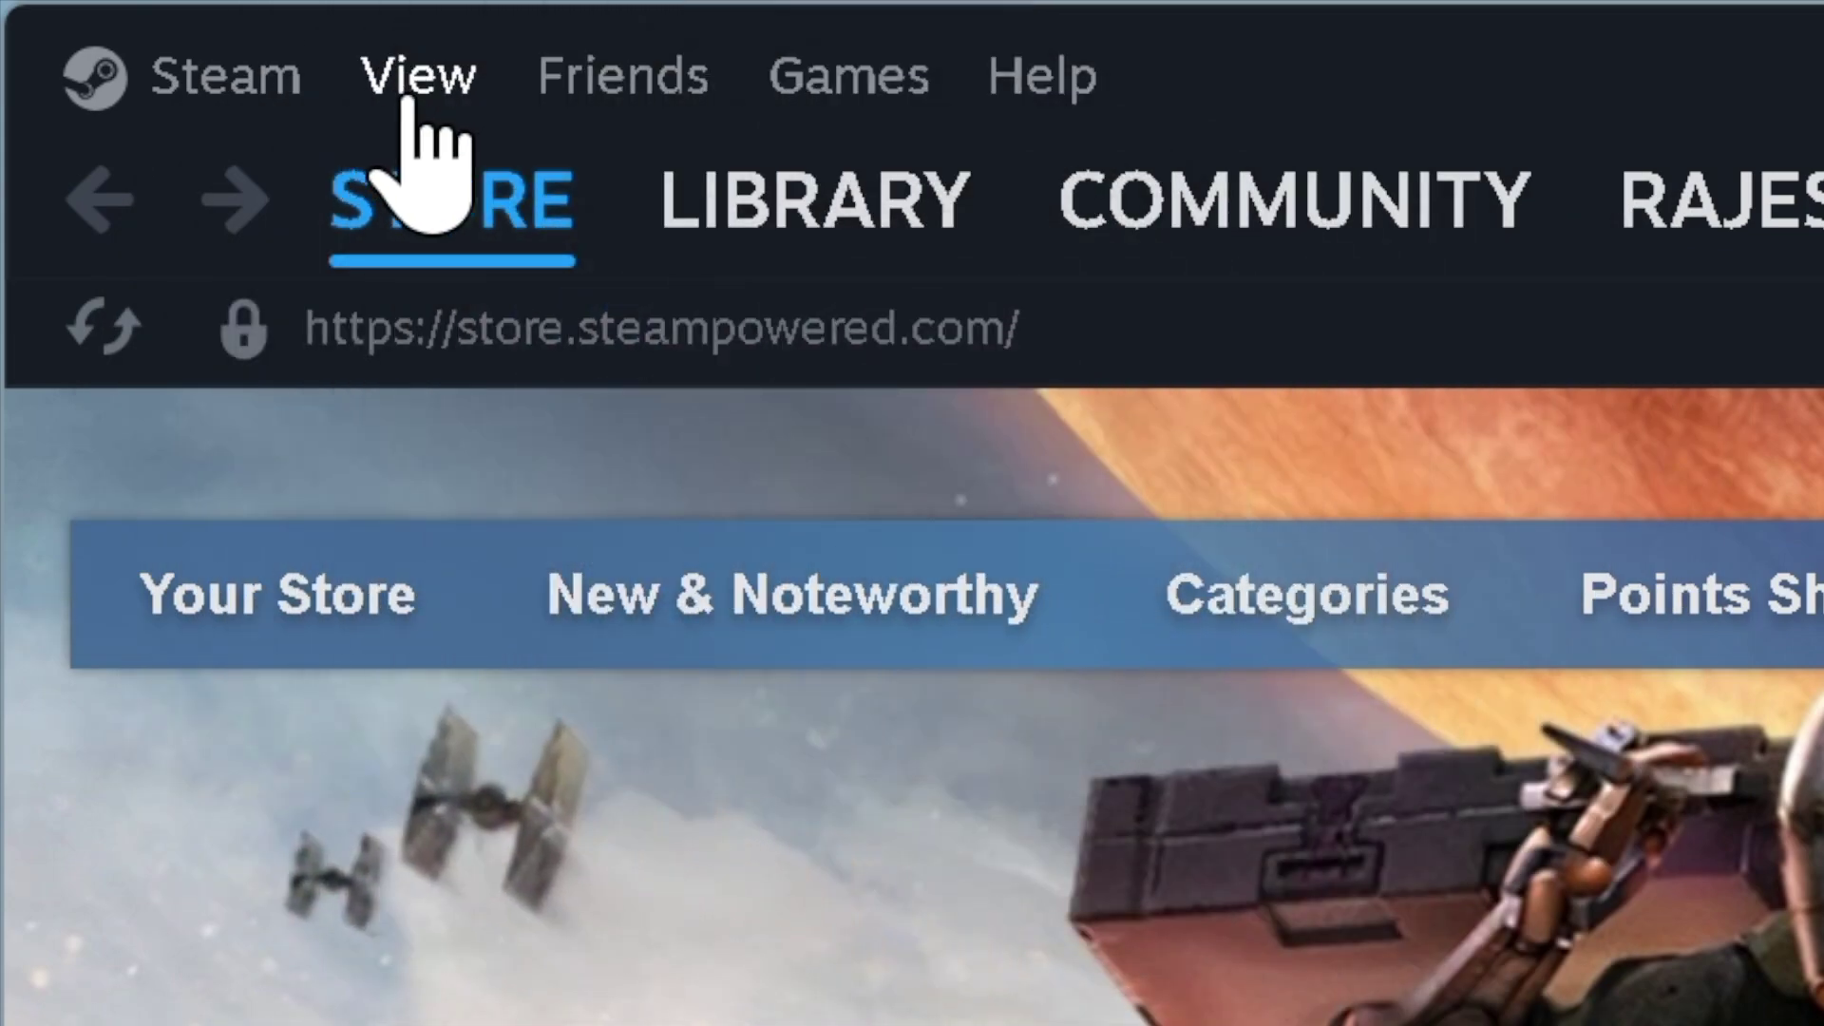
Open View > Recordings & Screenshots, which shows no captures yet
{"action": "left_click", "coordinate": [437, 76]}
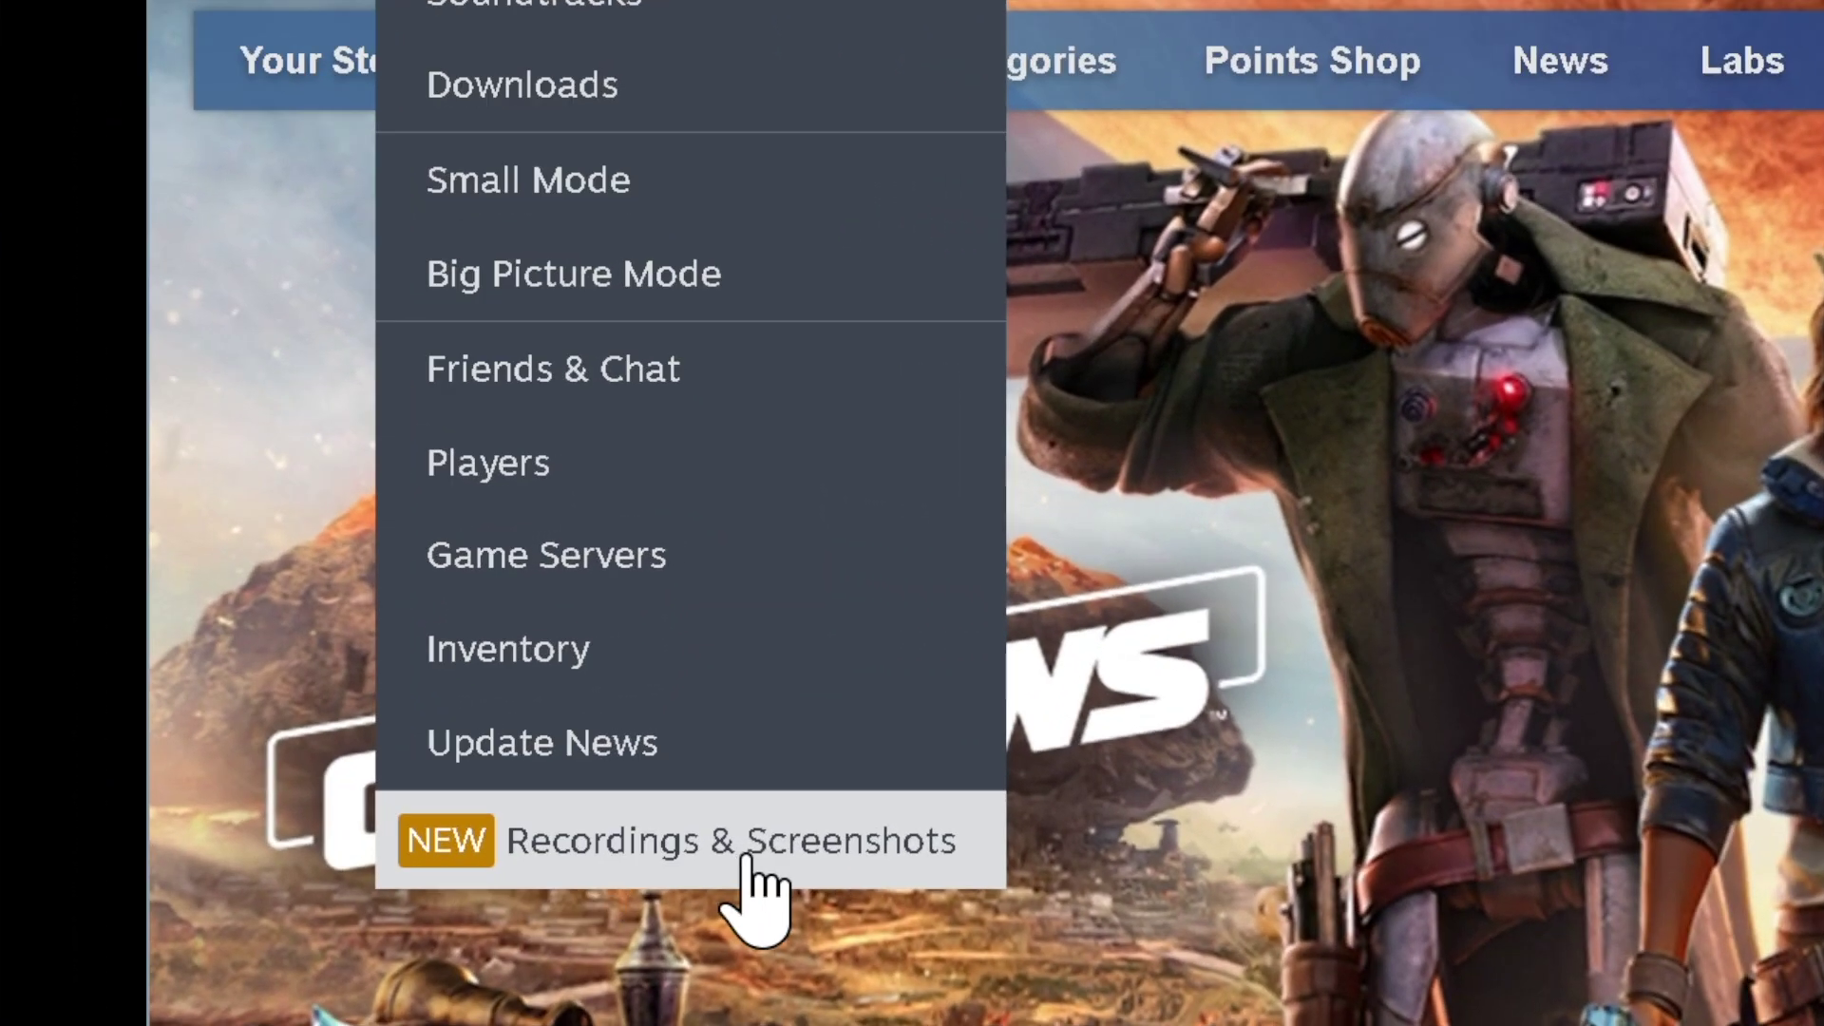
{"action": "left_click", "coordinate": [599, 849]}
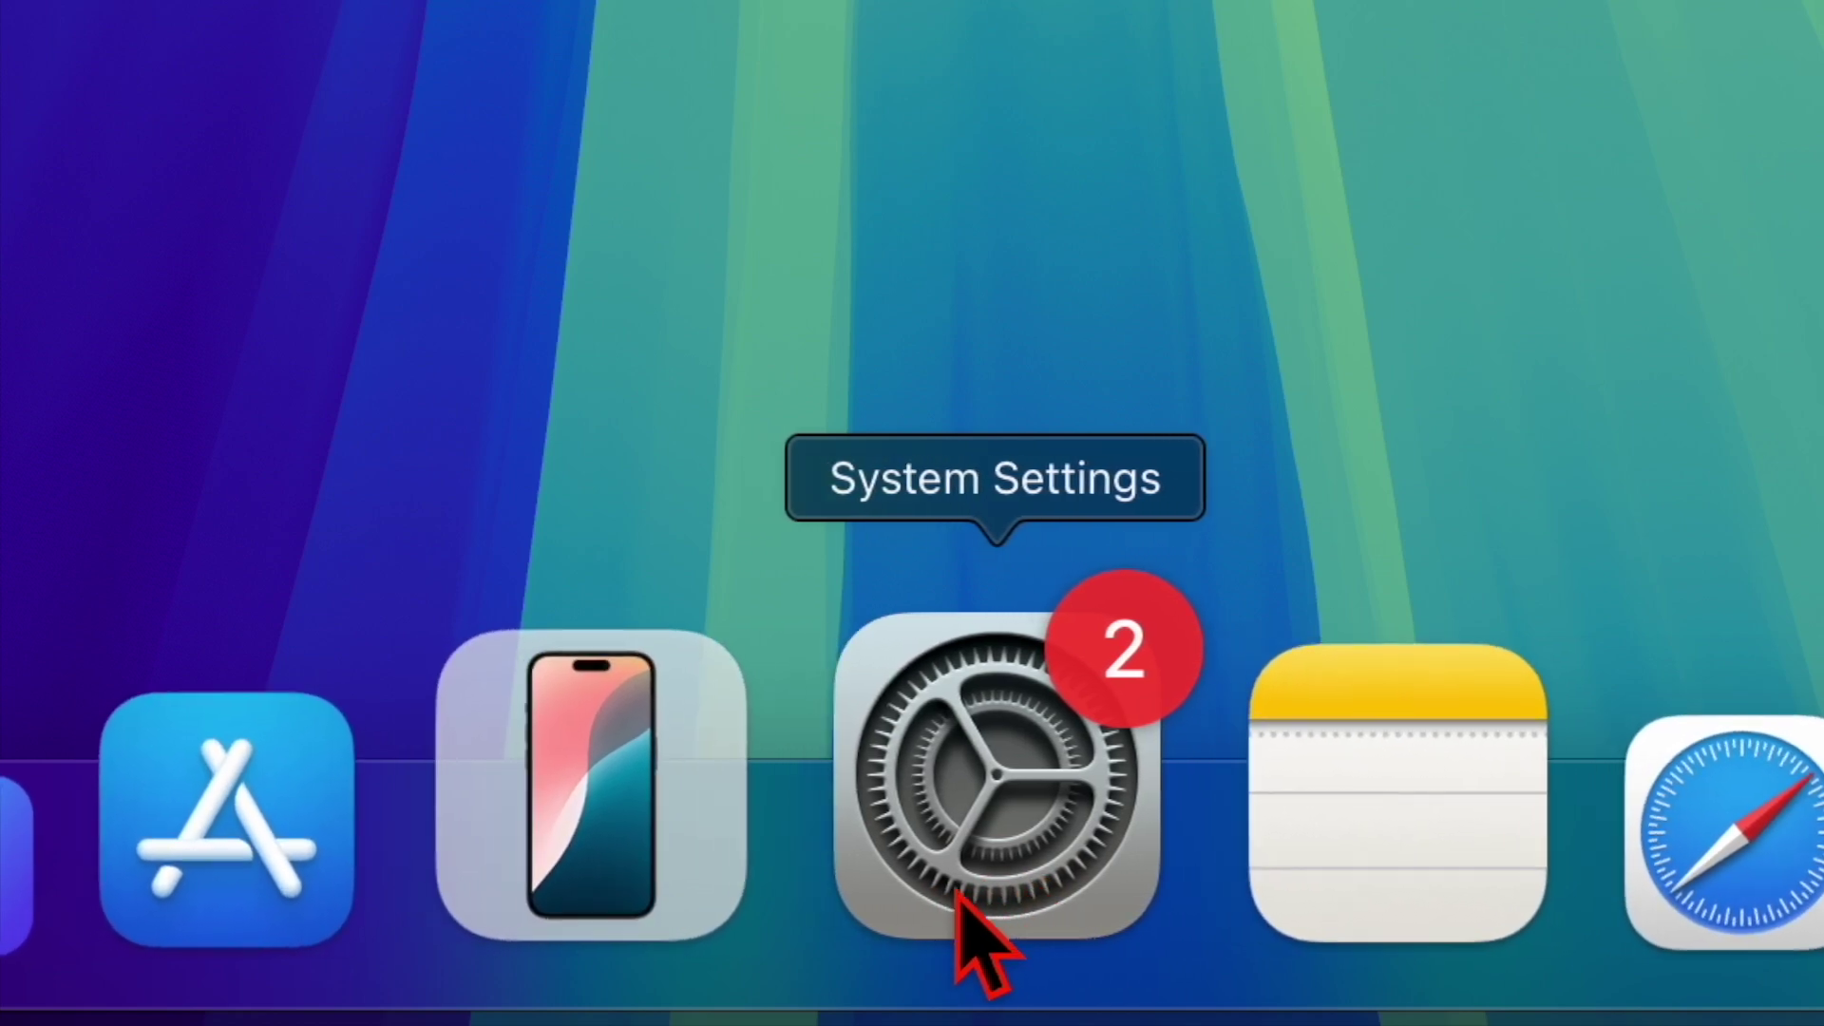
Check macOS System Settings' Storage page, showing 203.69 of 245.11 GB used
{"action": "left_click", "coordinate": [964, 889]}
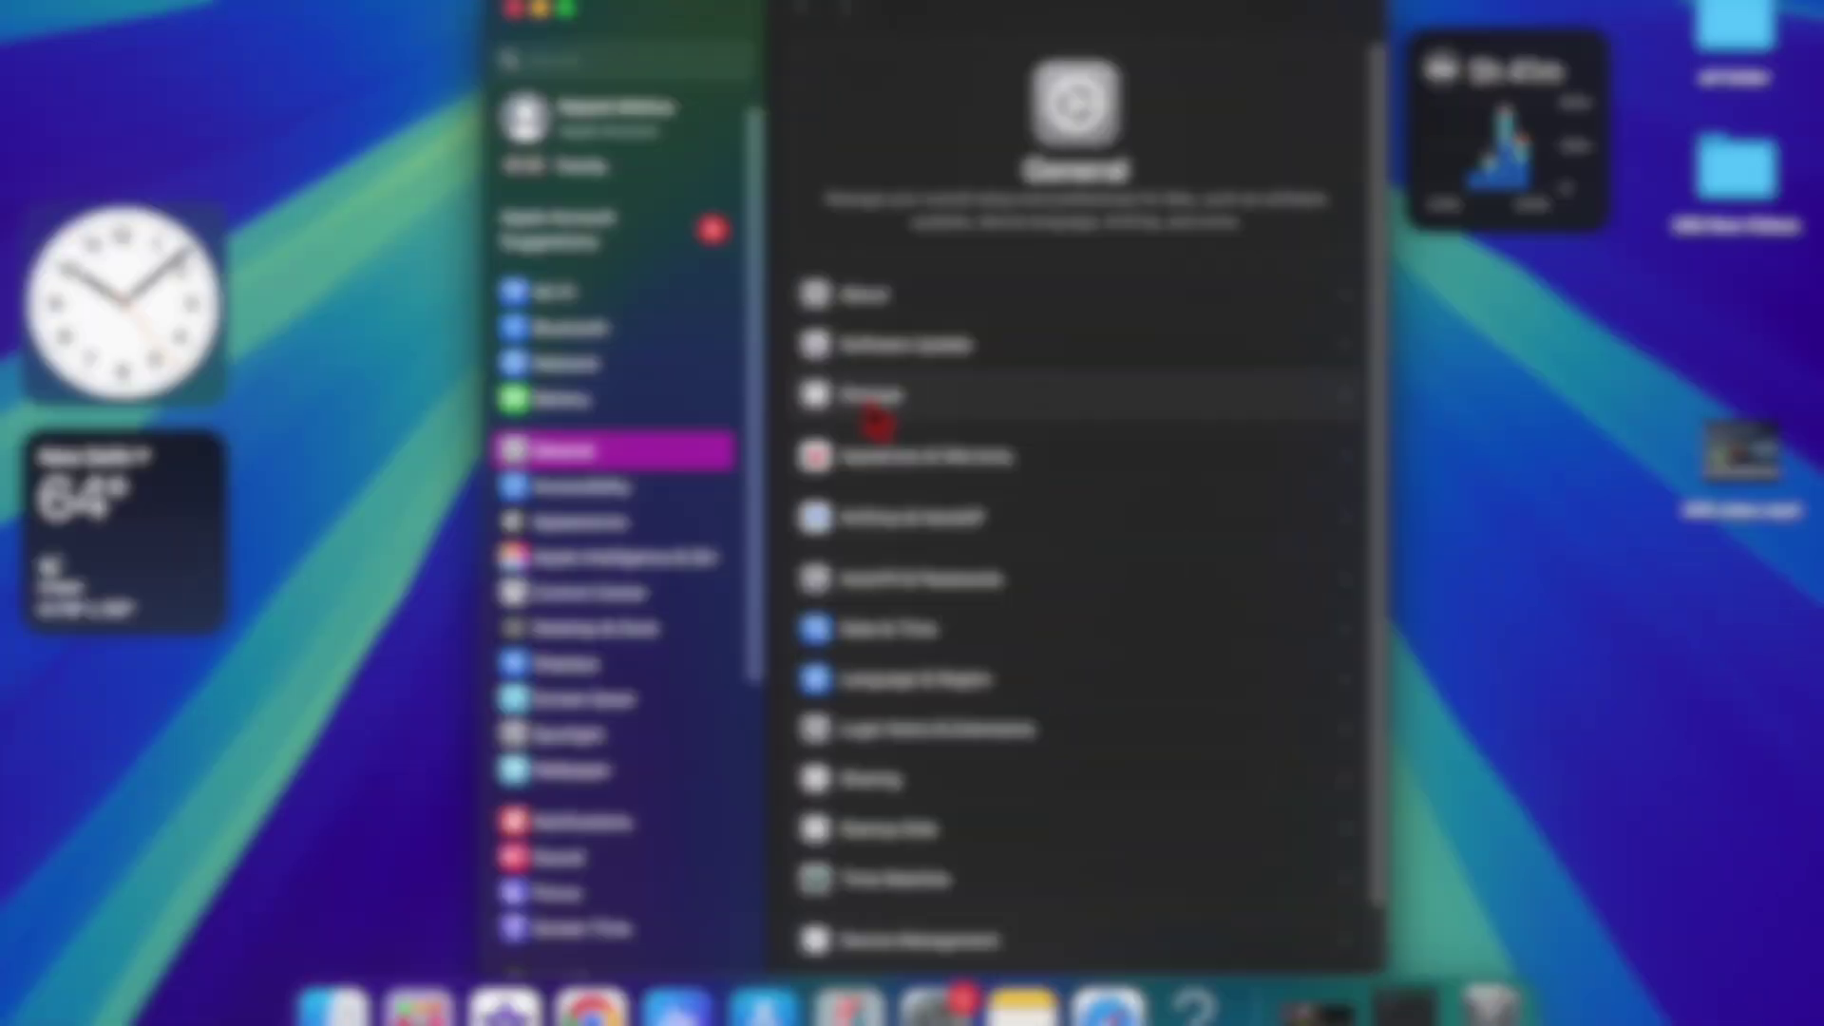
{"action": "left_click", "coordinate": [869, 397]}
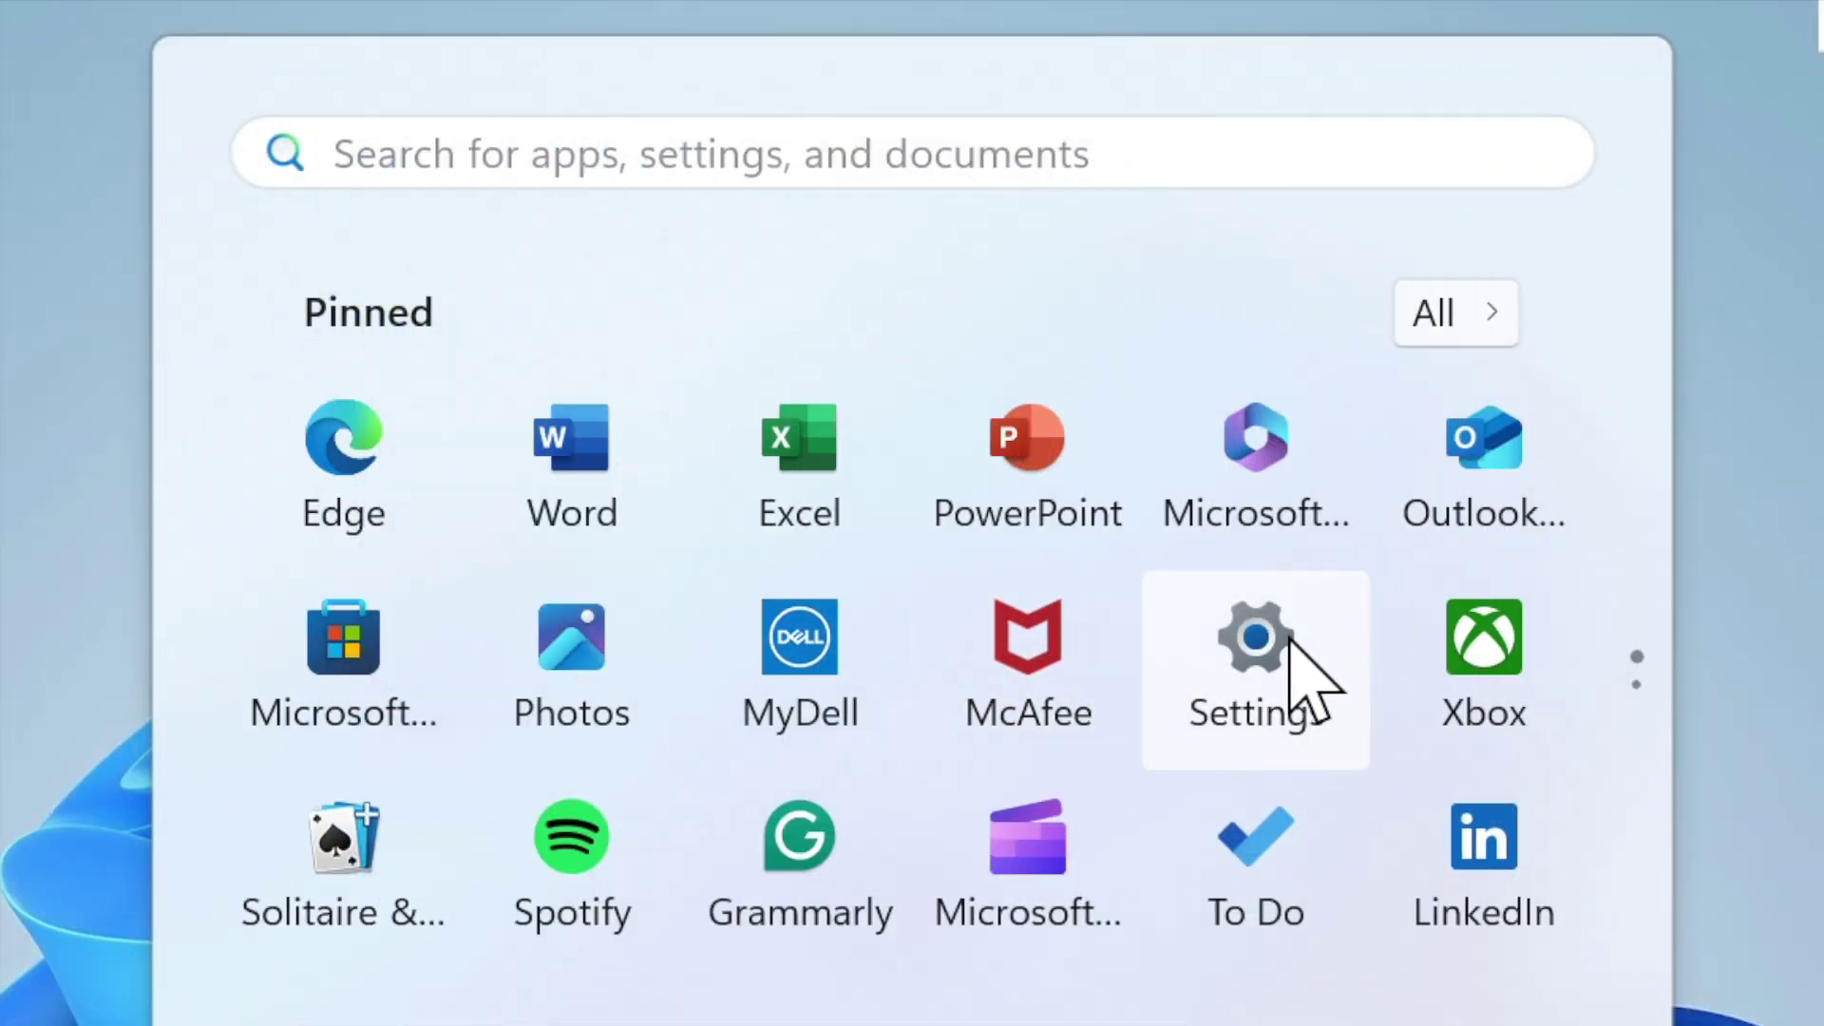
Check Windows Settings > System > Storage, showing 125 GB used of 454 GB
{"action": "left_click", "coordinate": [1227, 667]}
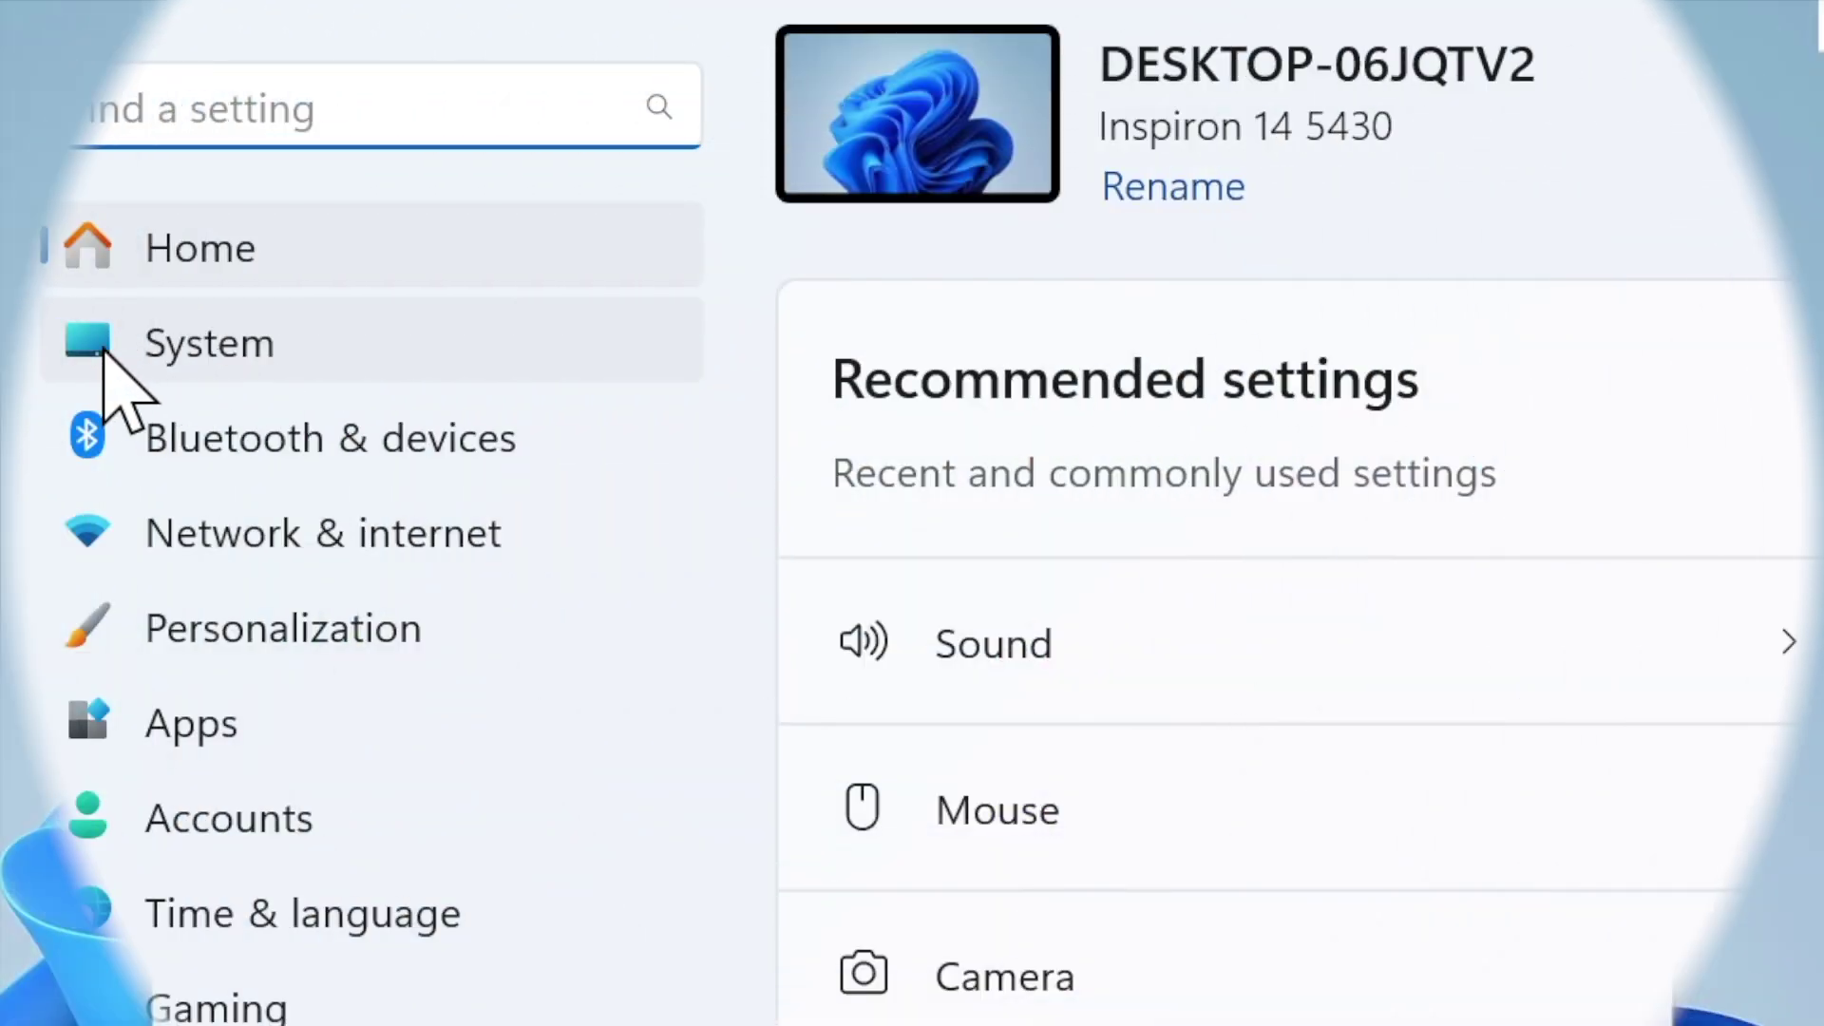
{"action": "left_click", "coordinate": [195, 375]}
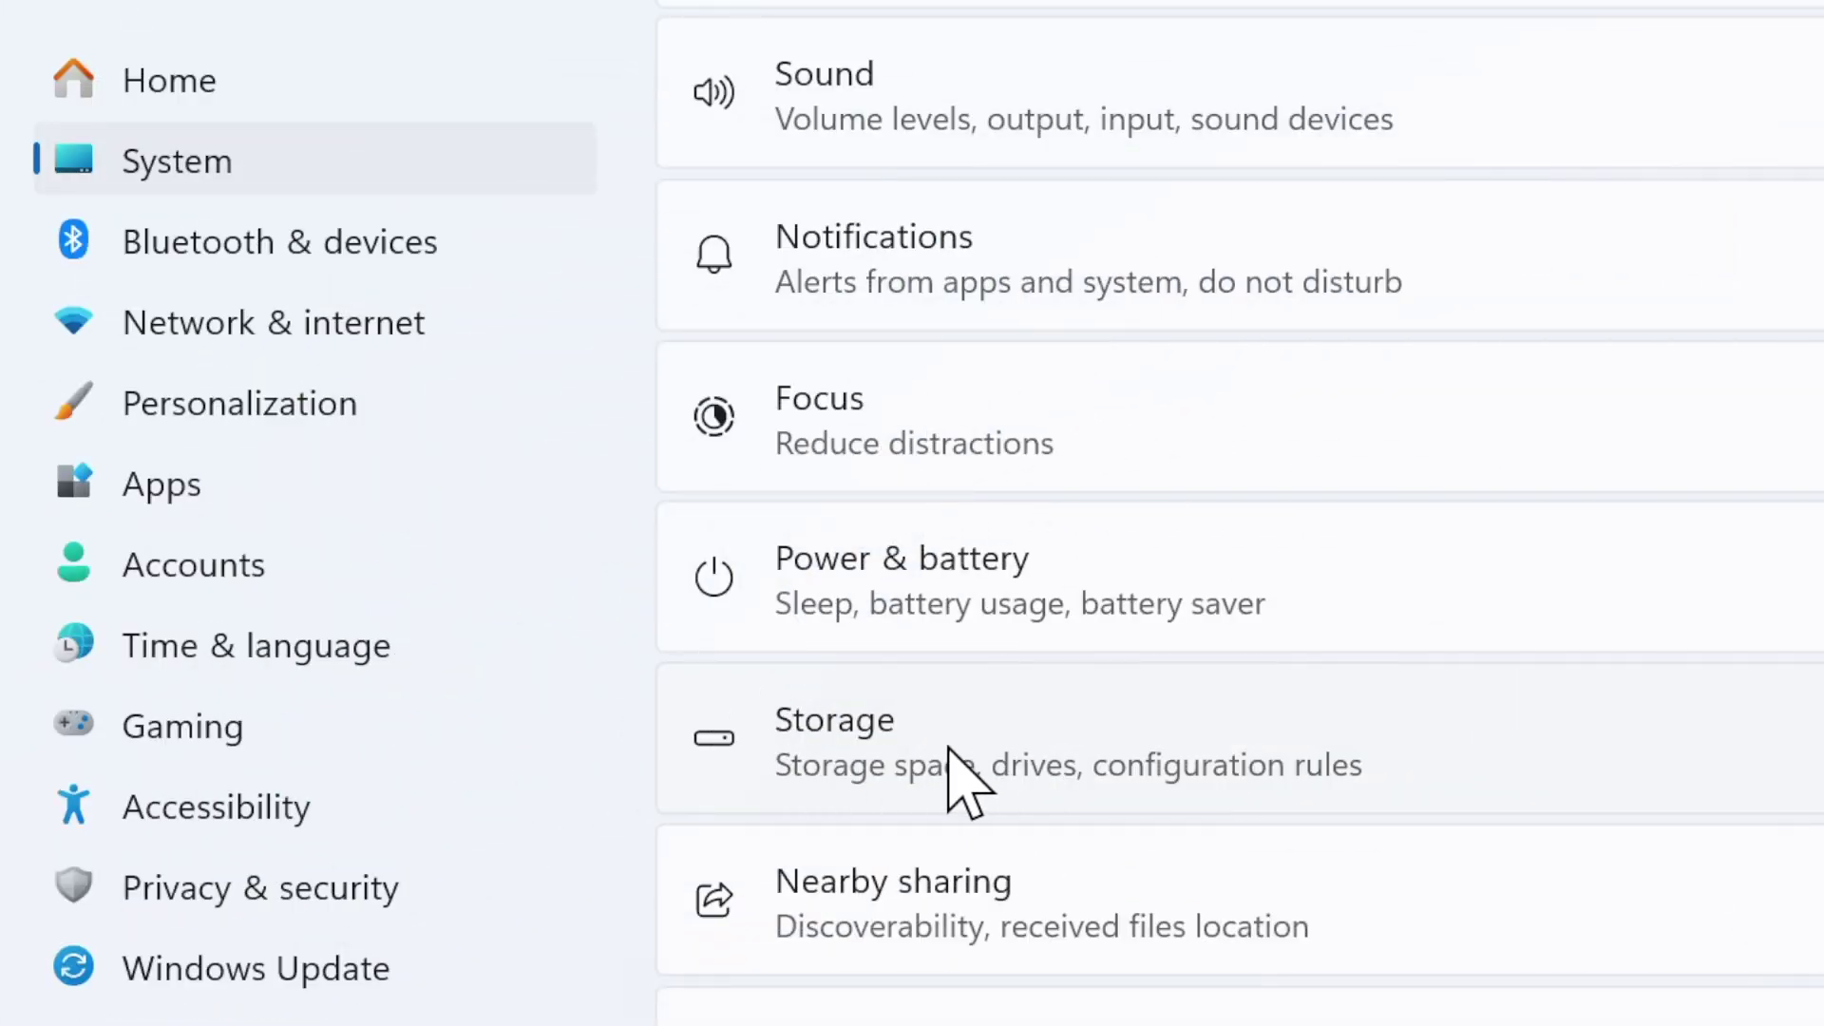
{"action": "left_click", "coordinate": [884, 750]}
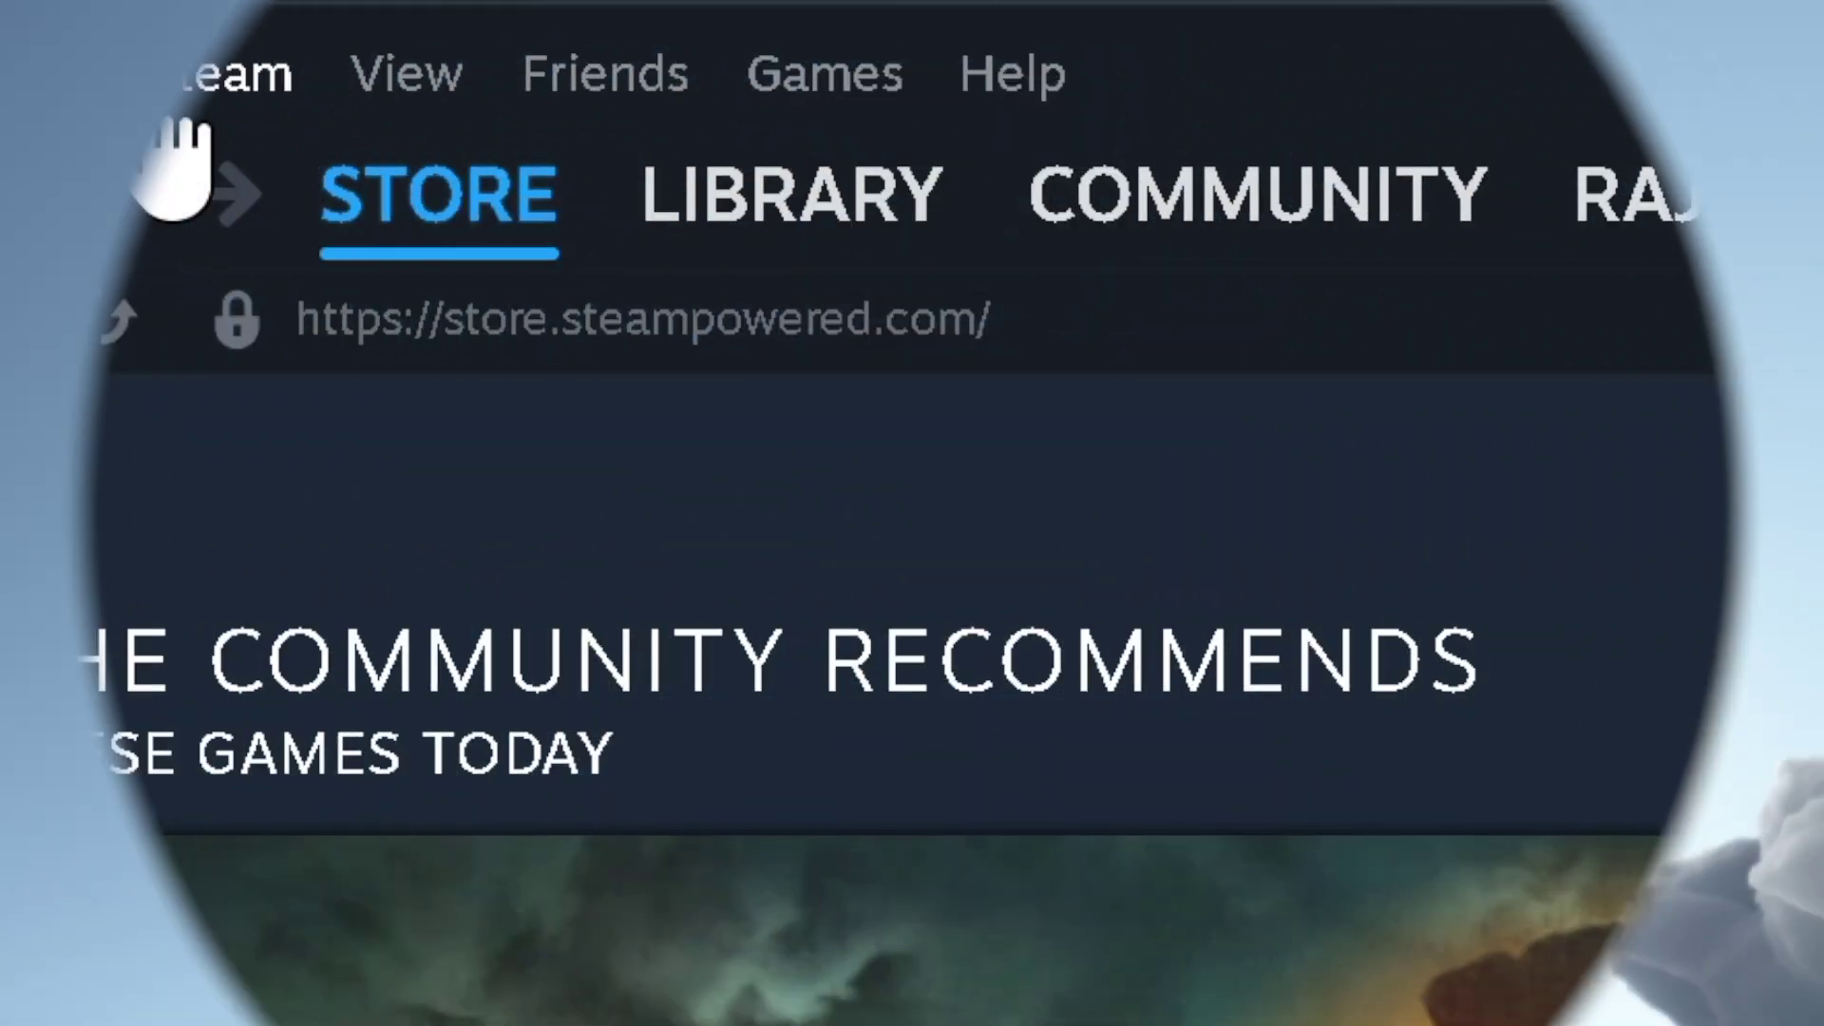
Open Steam's Game Recording settings and review the Recording Quality levels, keeping High (Default)
{"action": "left_click", "coordinate": [257, 85]}
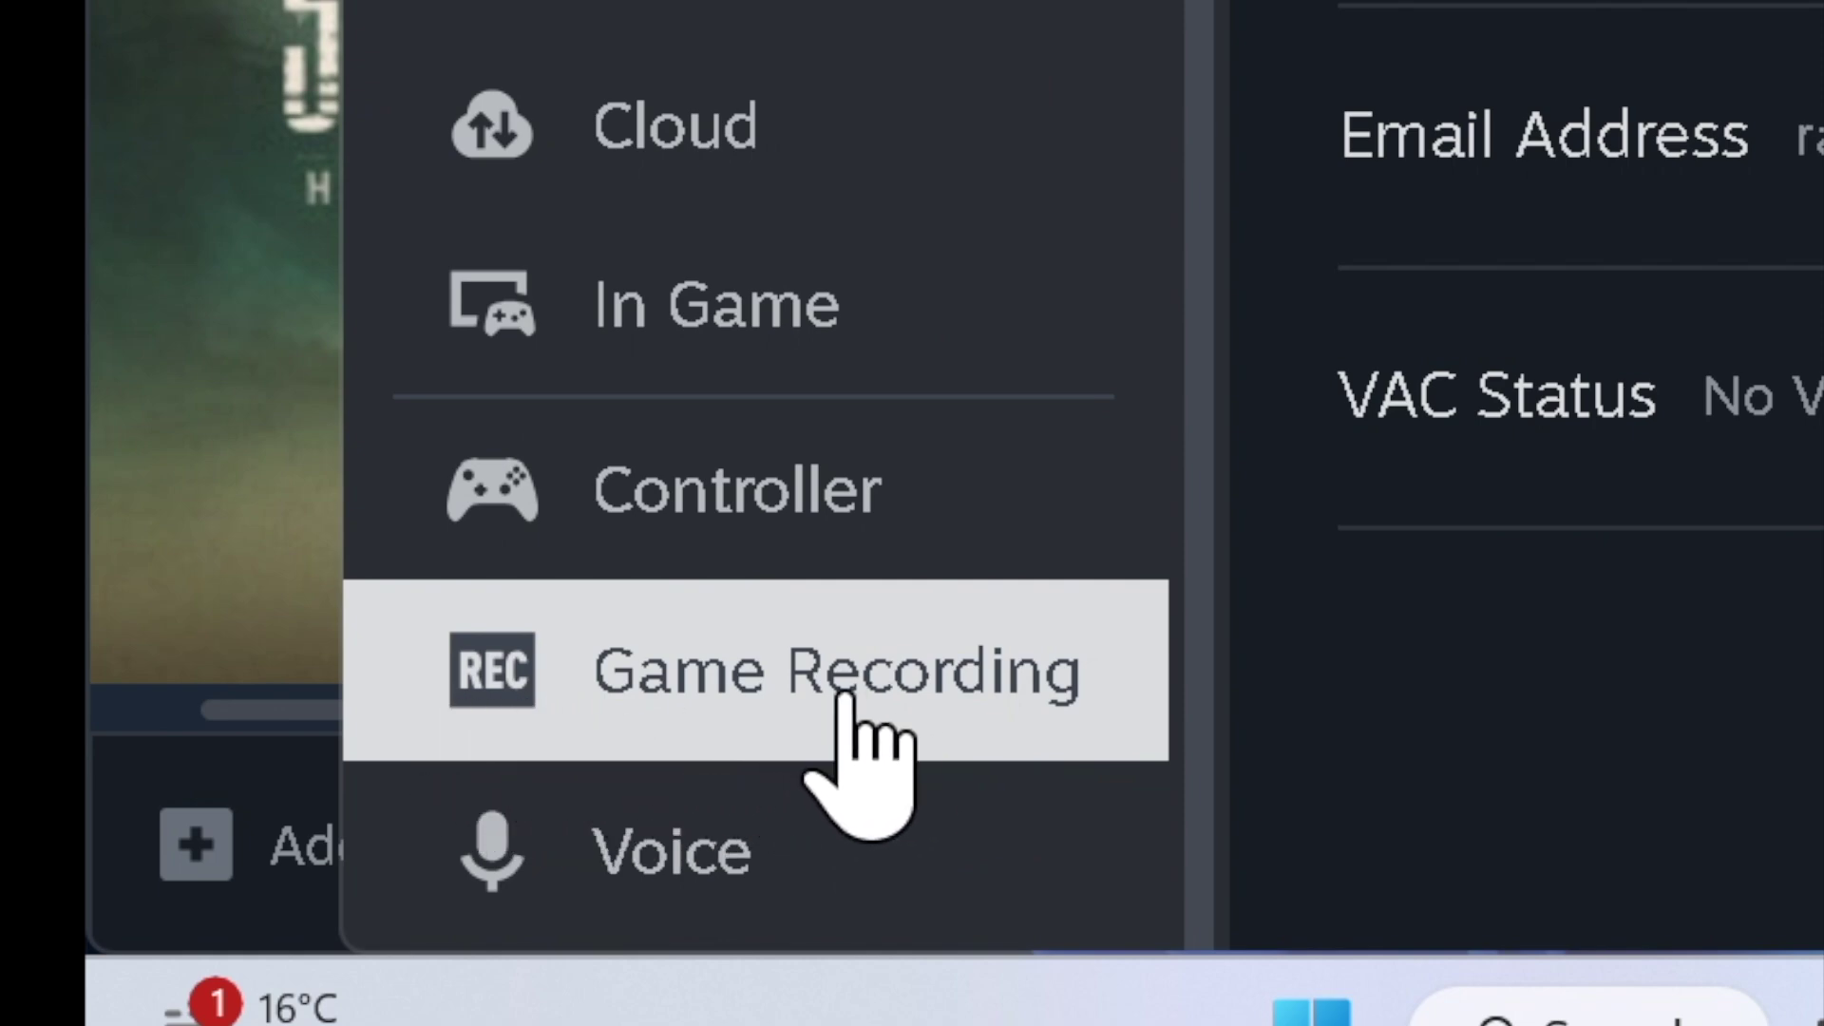
{"action": "left_click", "coordinate": [936, 677]}
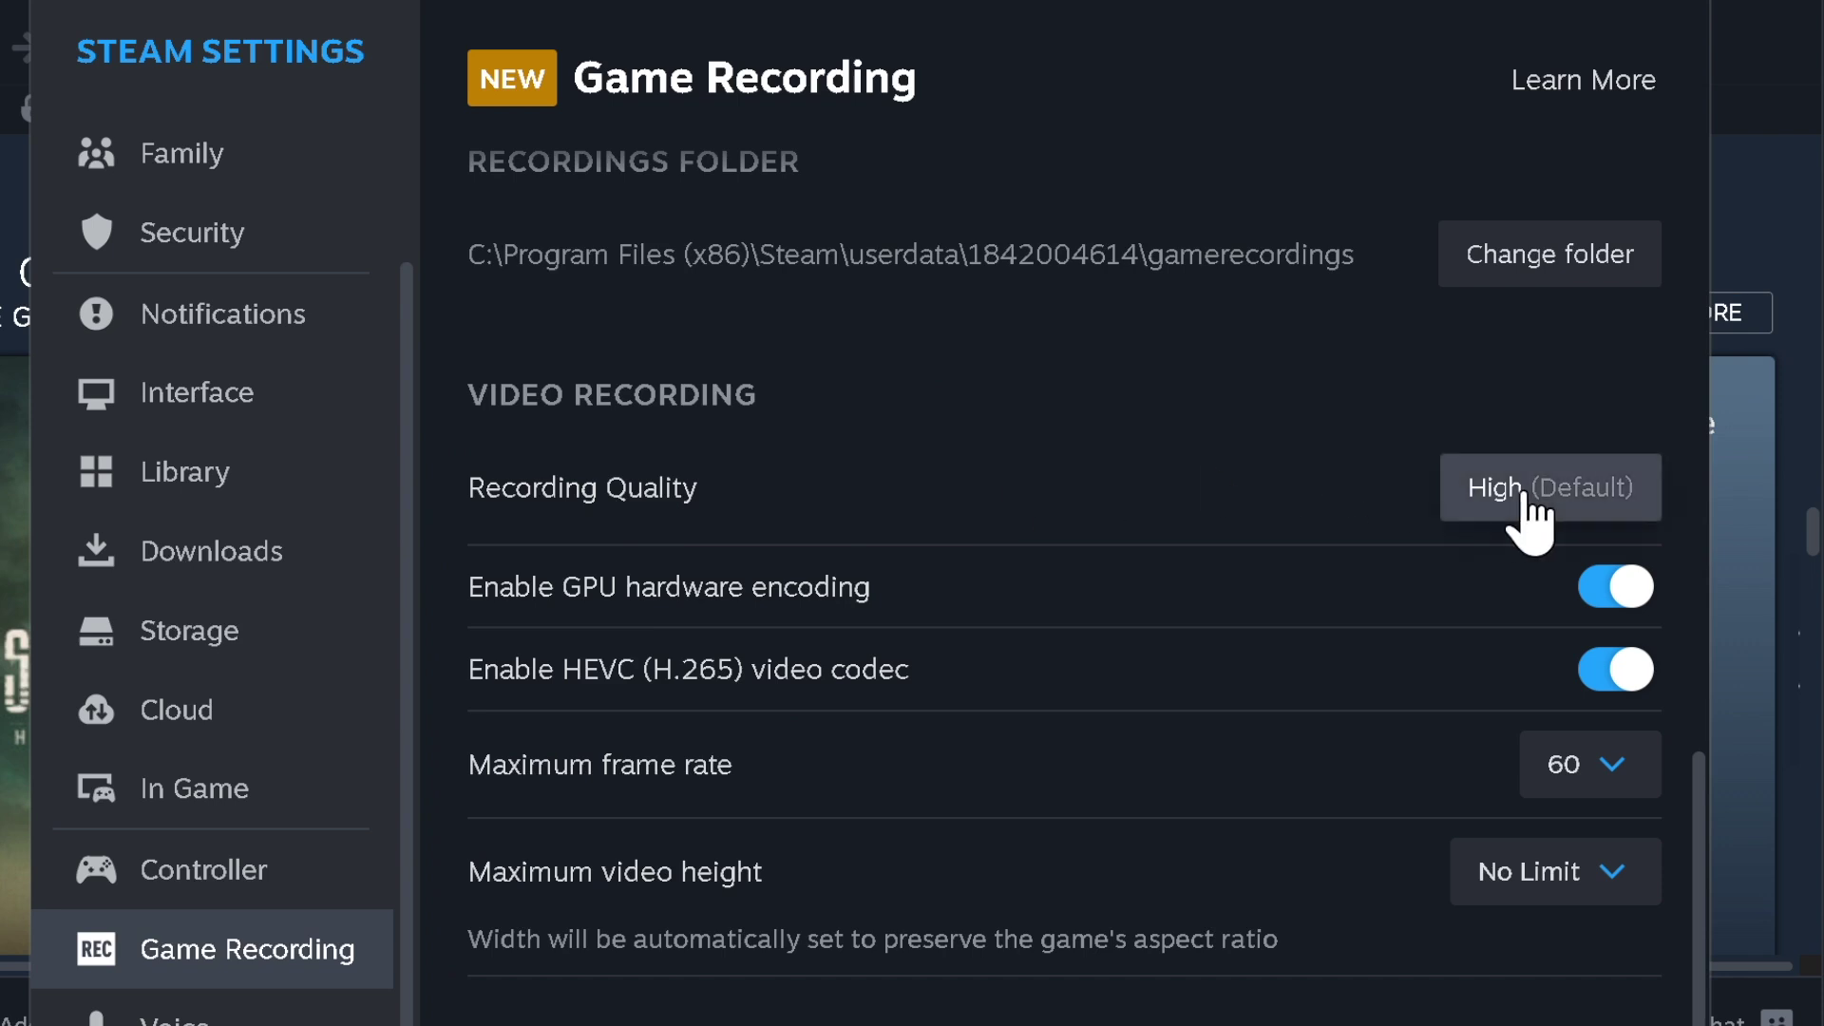
{"action": "left_click", "coordinate": [1600, 498]}
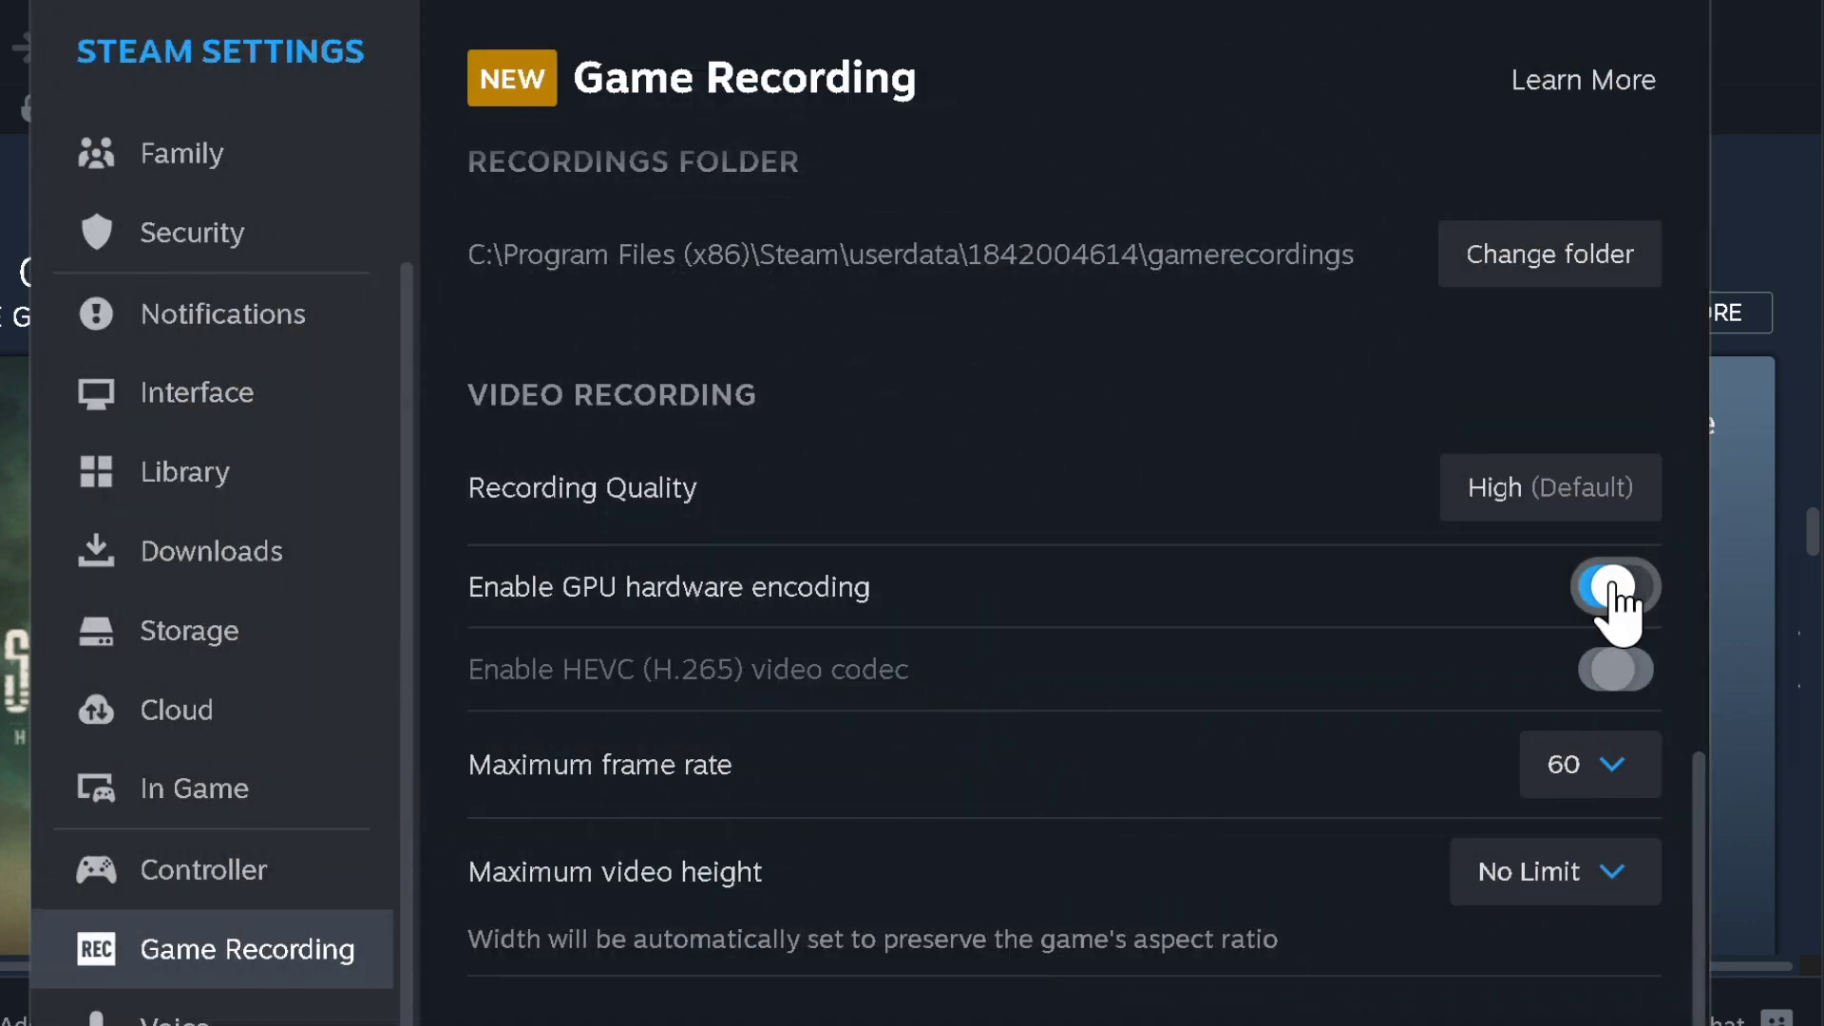
Toggle GPU hardware encoding repeatedly, finally leaving it on with the HEVC (H.265) codec enabled
{"action": "left_click", "coordinate": [1615, 589]}
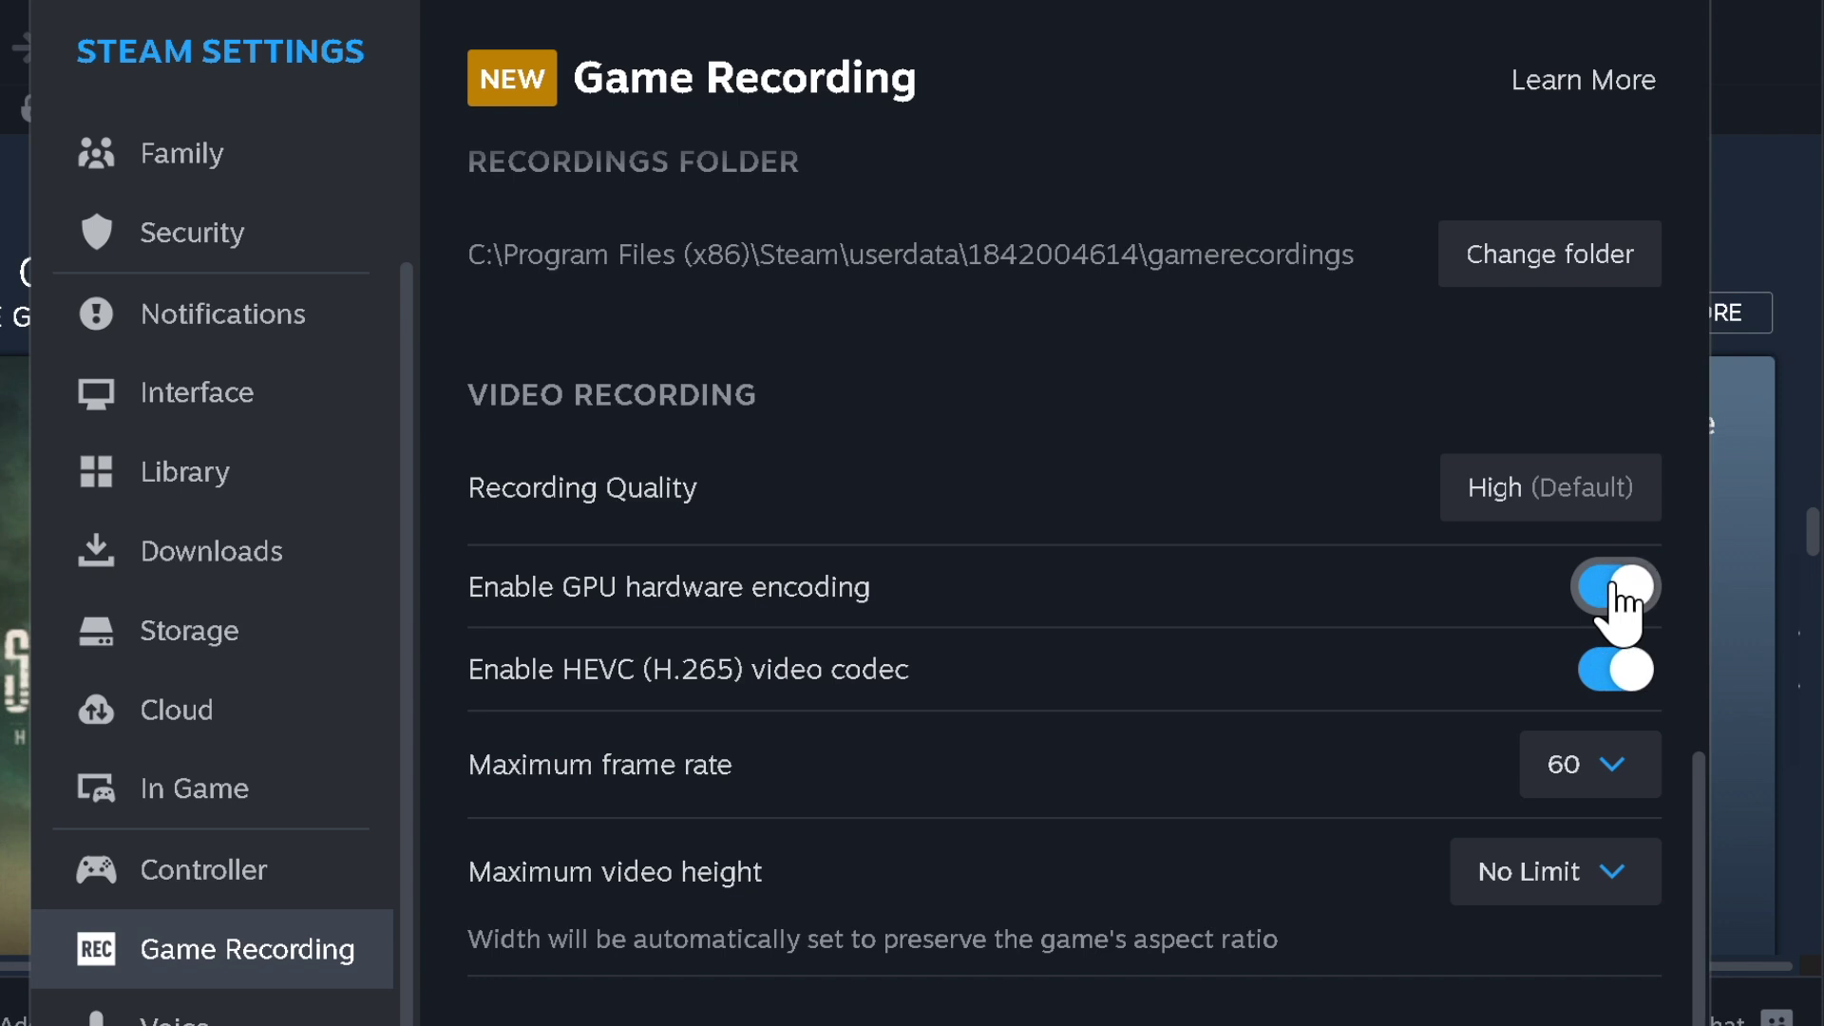
{"action": "left_click", "coordinate": [1615, 589]}
{"action": "left_click", "coordinate": [1617, 589]}
{"action": "left_click", "coordinate": [1618, 591]}
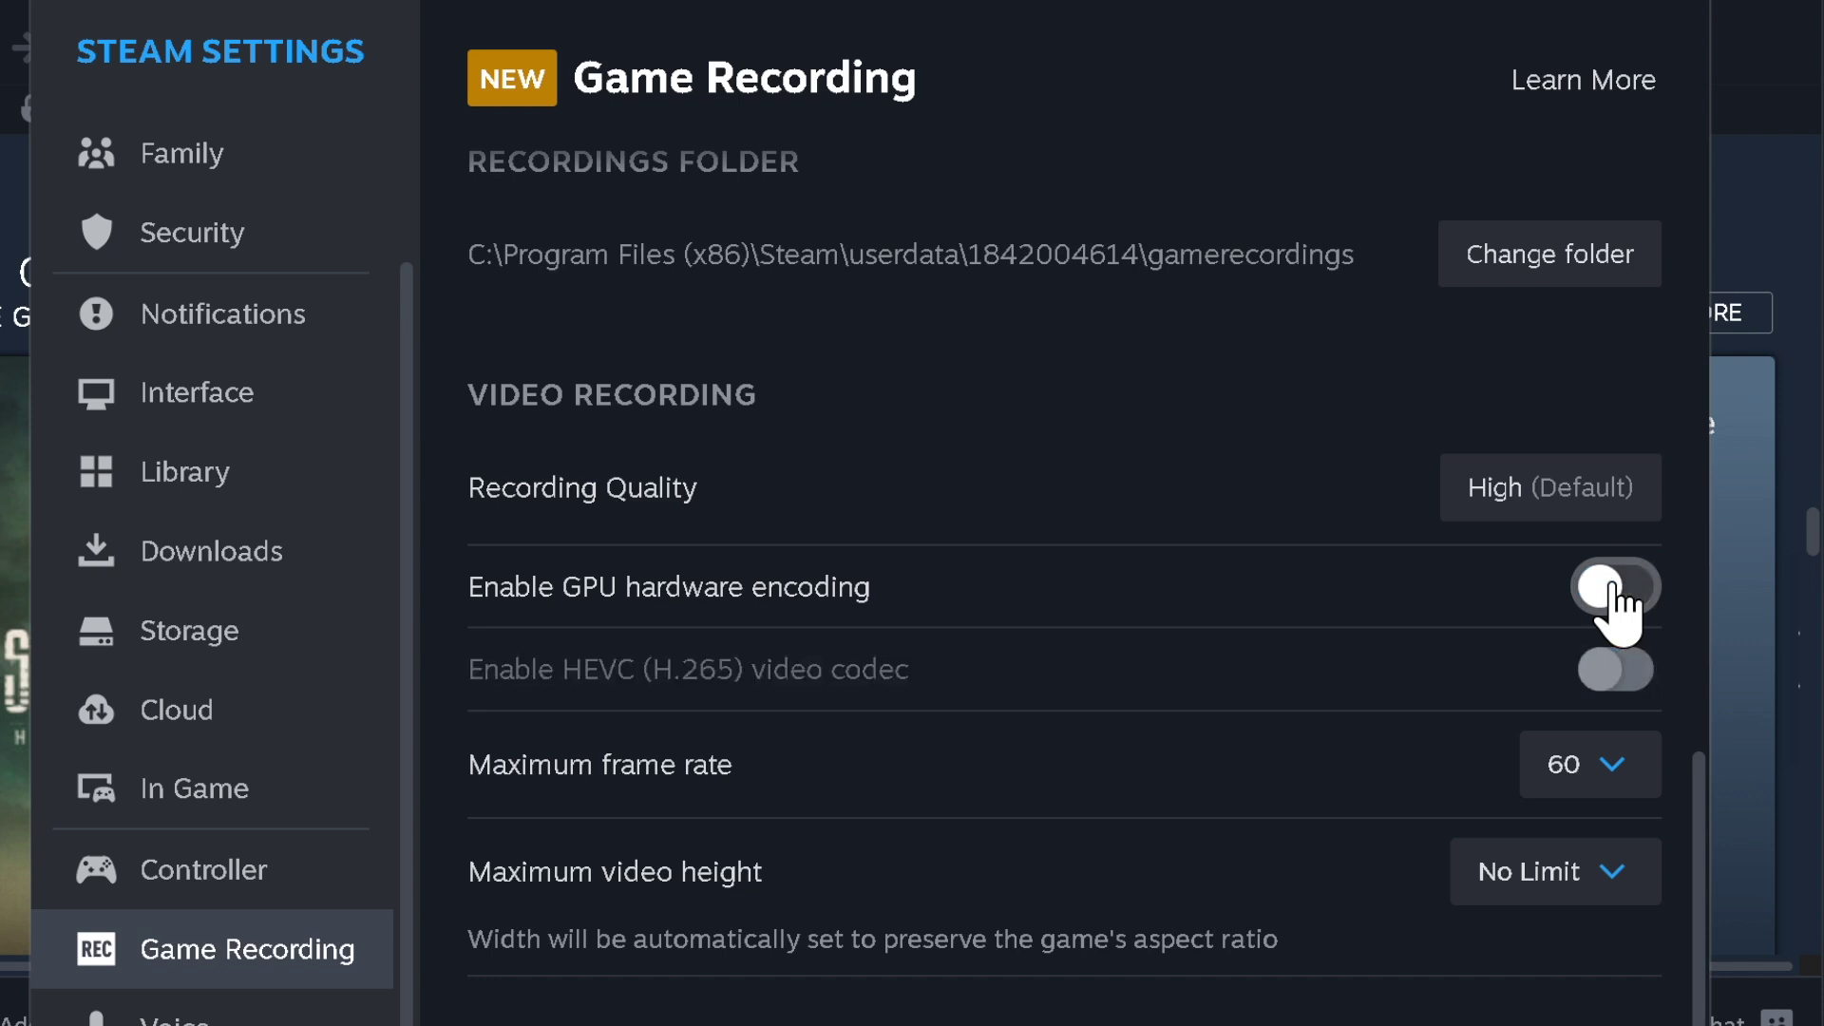
{"action": "left_click", "coordinate": [1618, 591]}
{"action": "left_click", "coordinate": [1618, 591]}
{"action": "left_click", "coordinate": [1619, 591]}
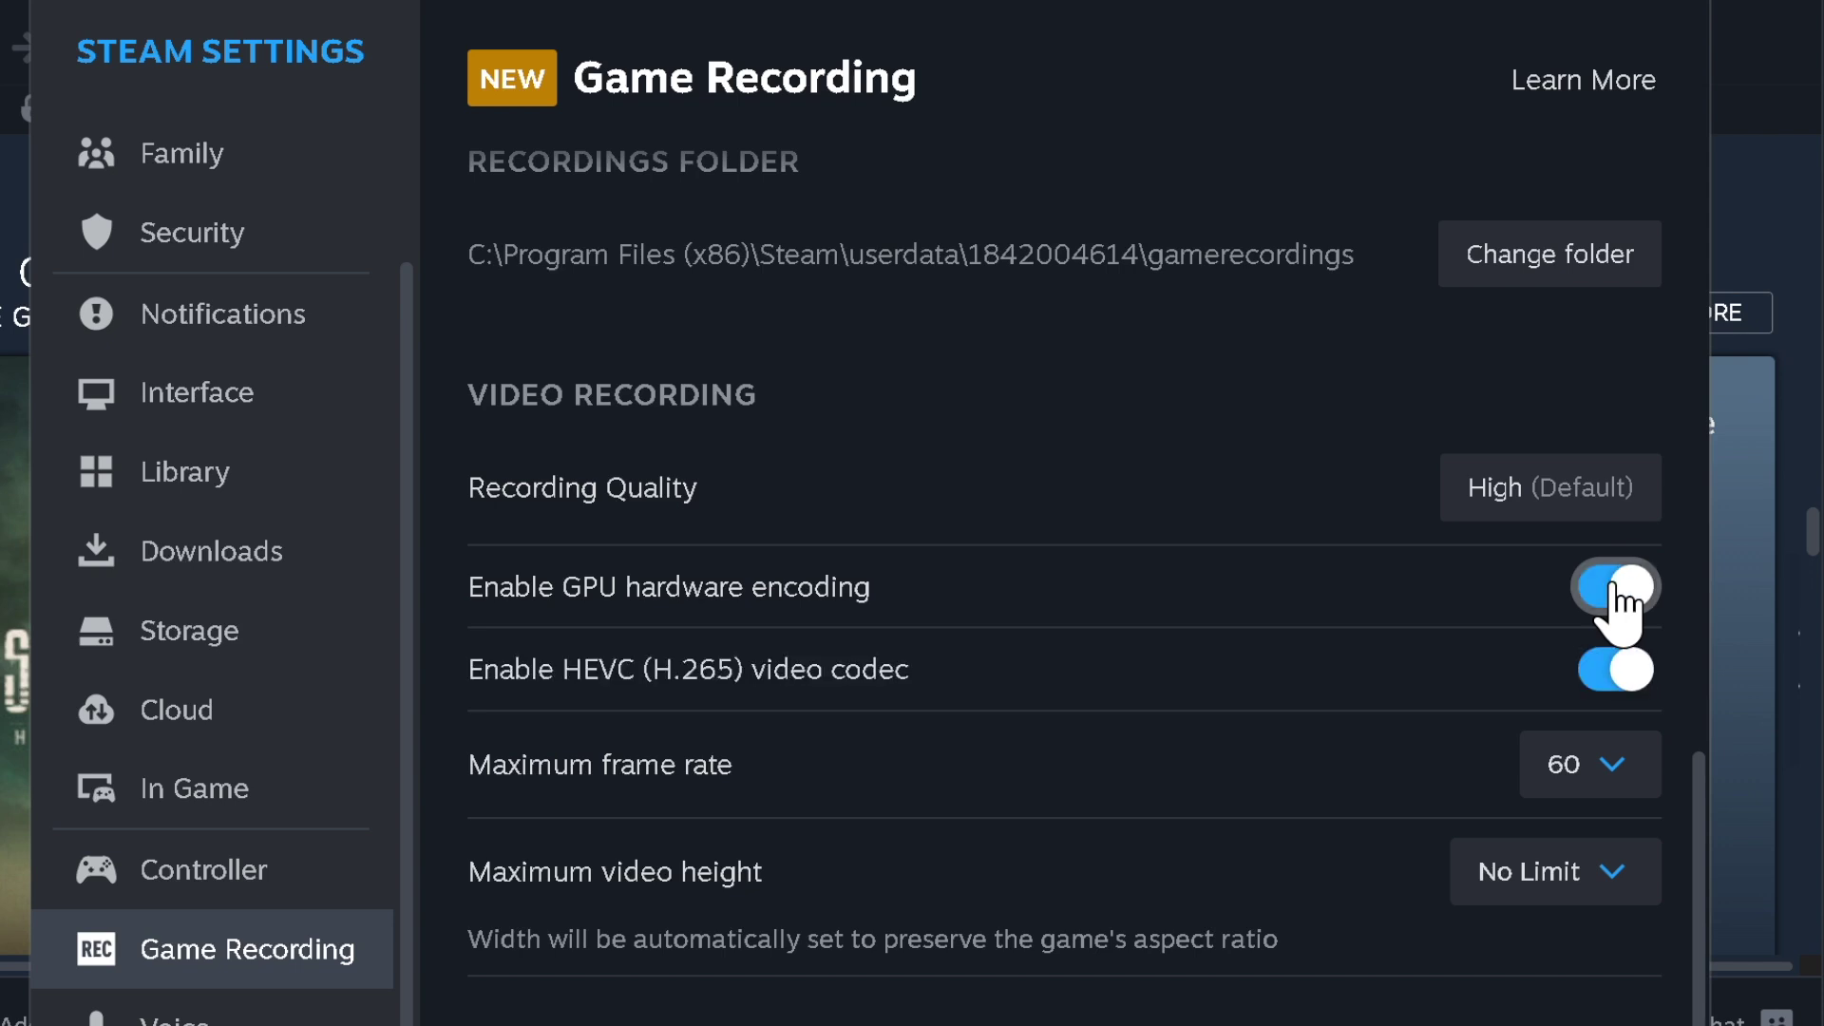
{"action": "left_click", "coordinate": [1618, 591]}
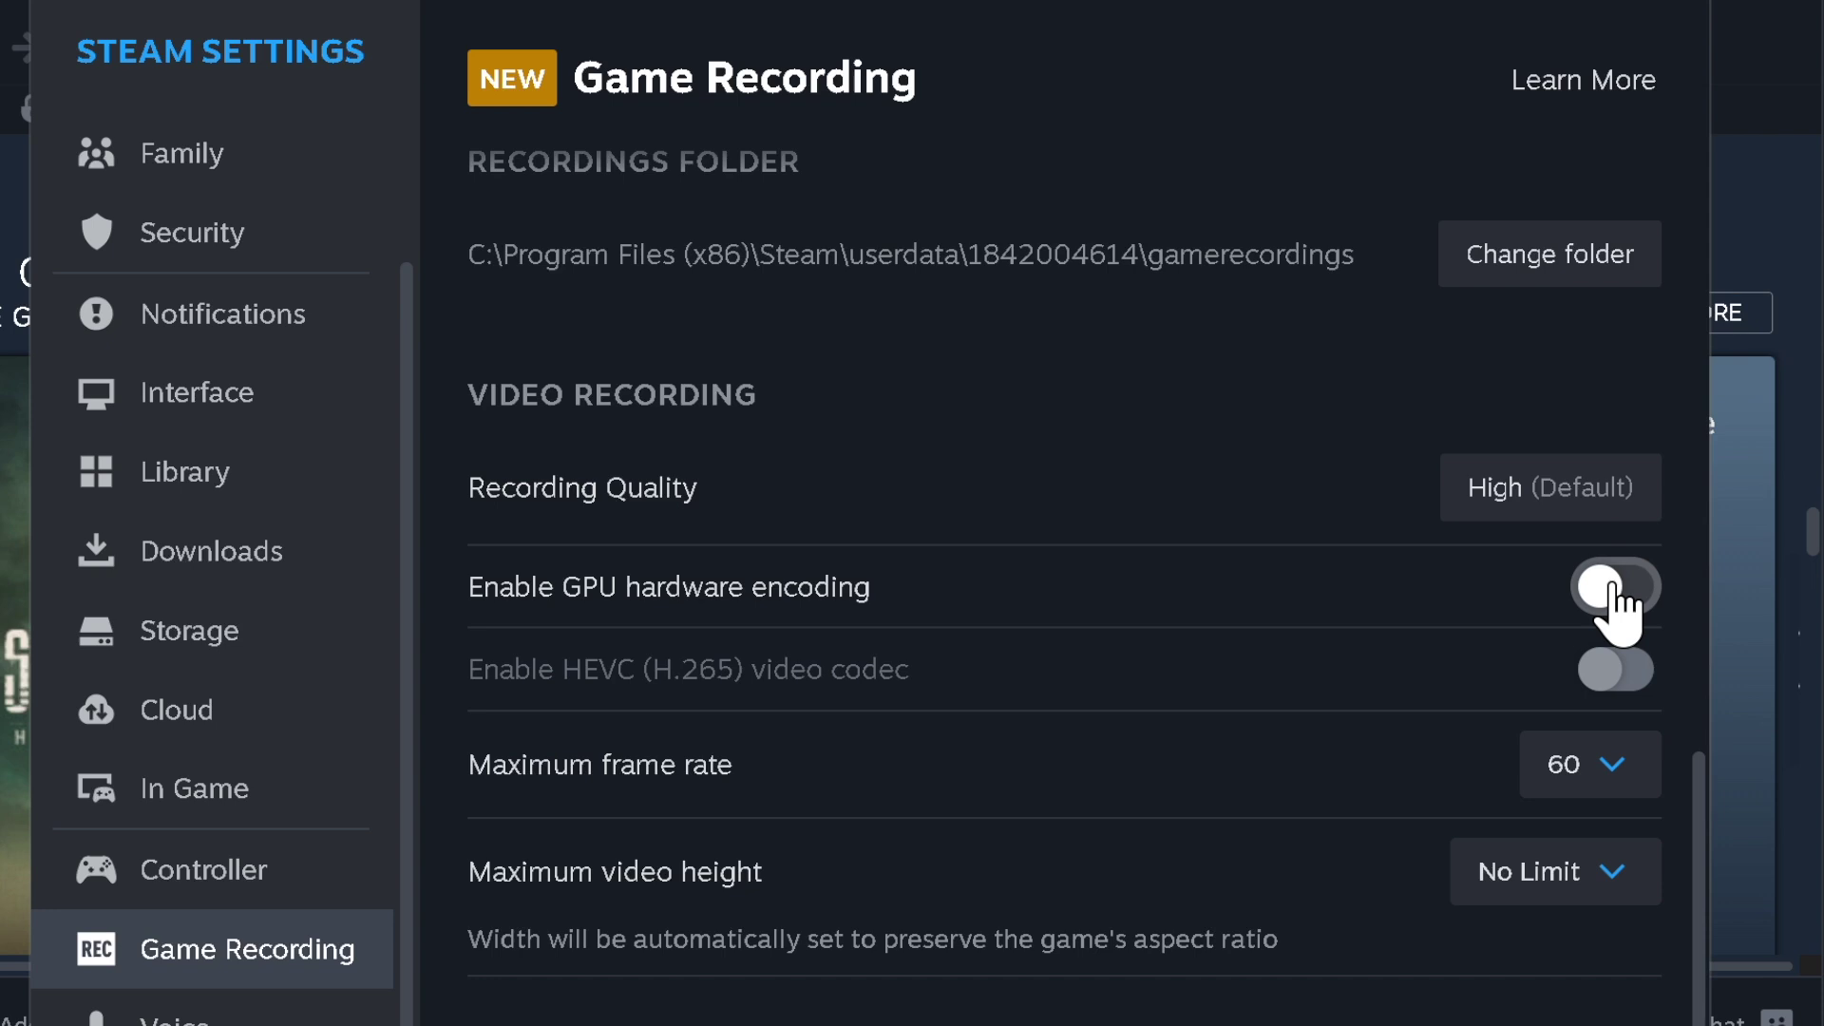
{"action": "left_click", "coordinate": [1618, 591]}
{"action": "left_click", "coordinate": [1619, 591]}
{"action": "left_click", "coordinate": [1618, 591]}
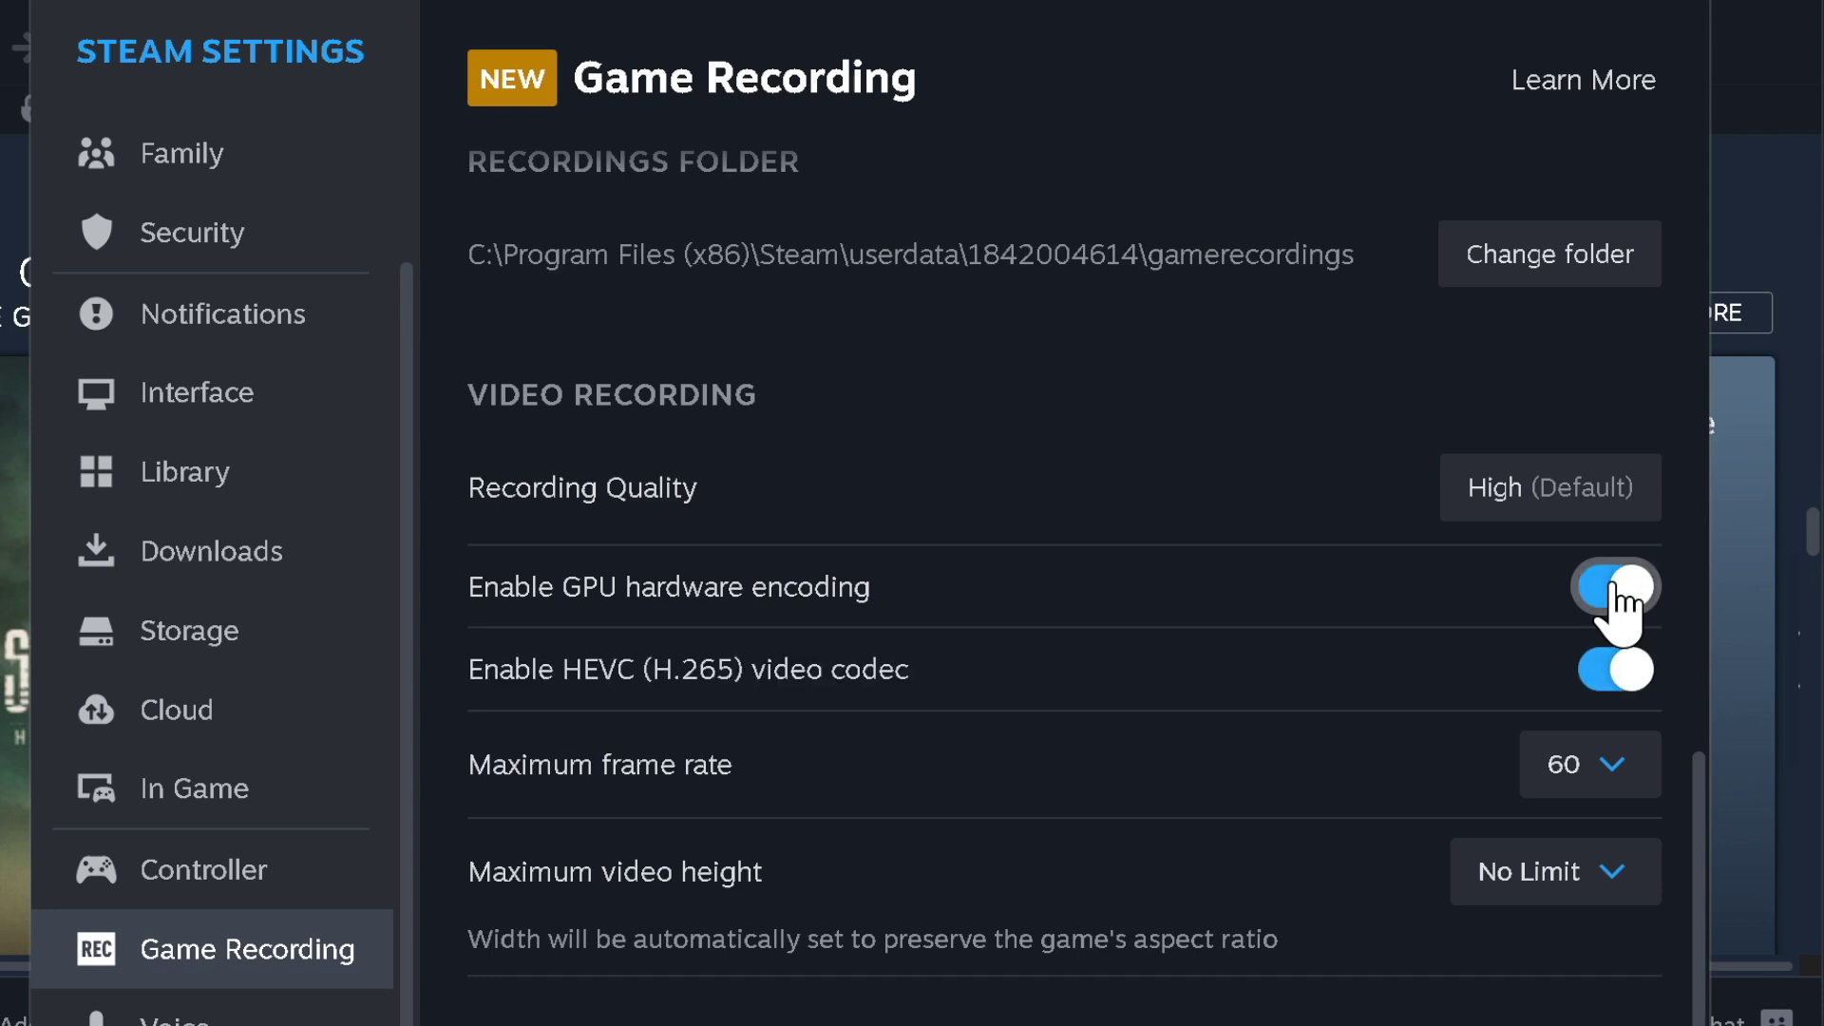
{"action": "left_click", "coordinate": [1619, 591]}
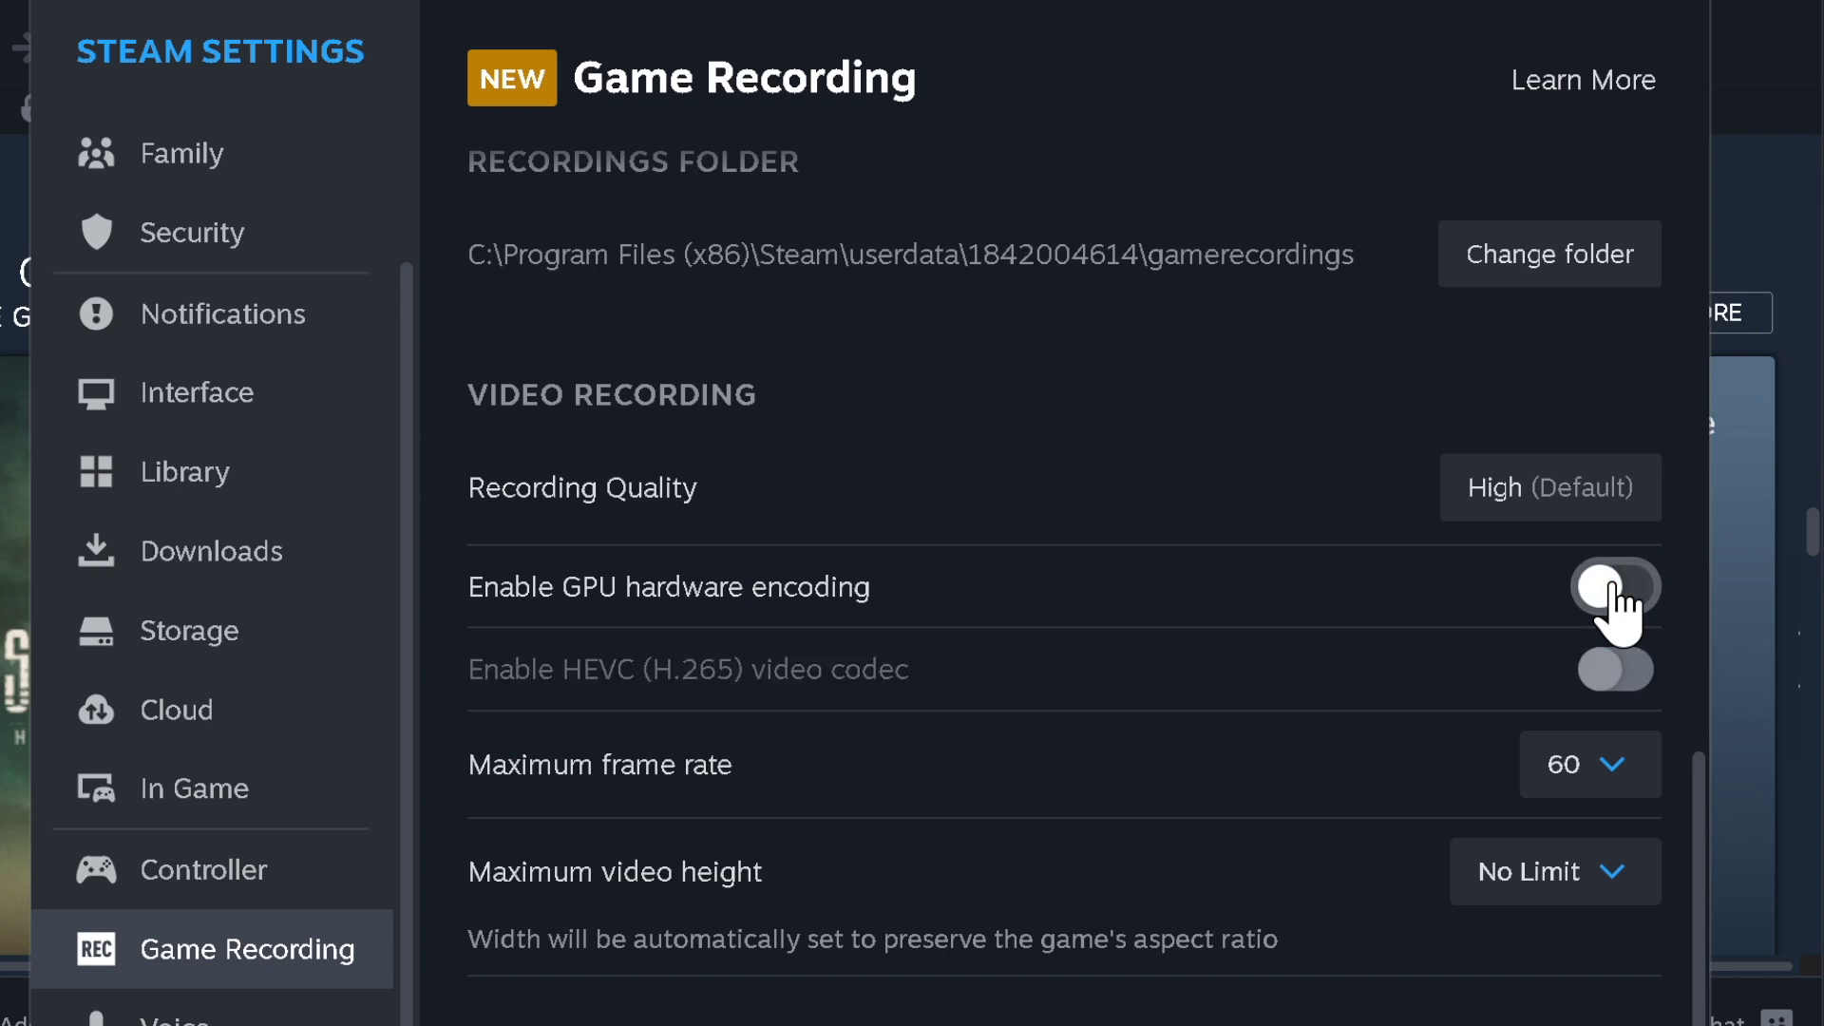
{"action": "left_click", "coordinate": [1614, 594]}
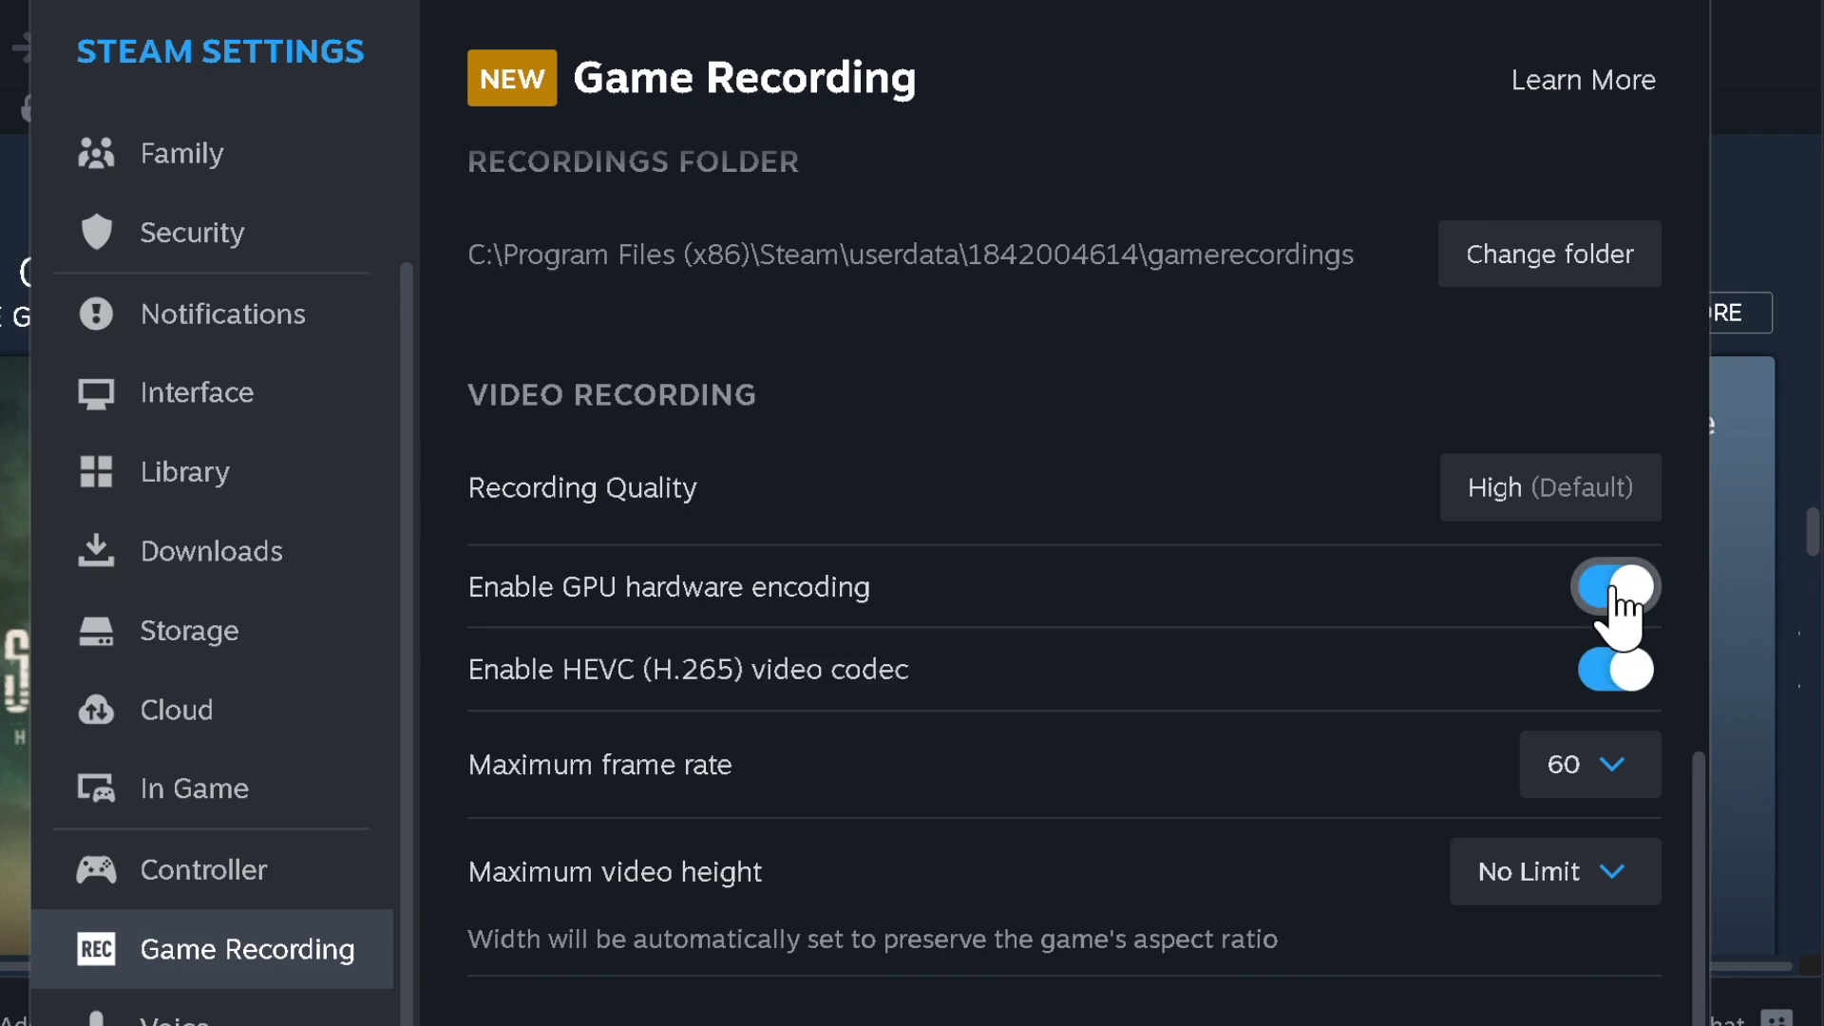
Set the maximum recording frame rate to 30 and view the maximum video height choices
{"action": "left_click", "coordinate": [1620, 784]}
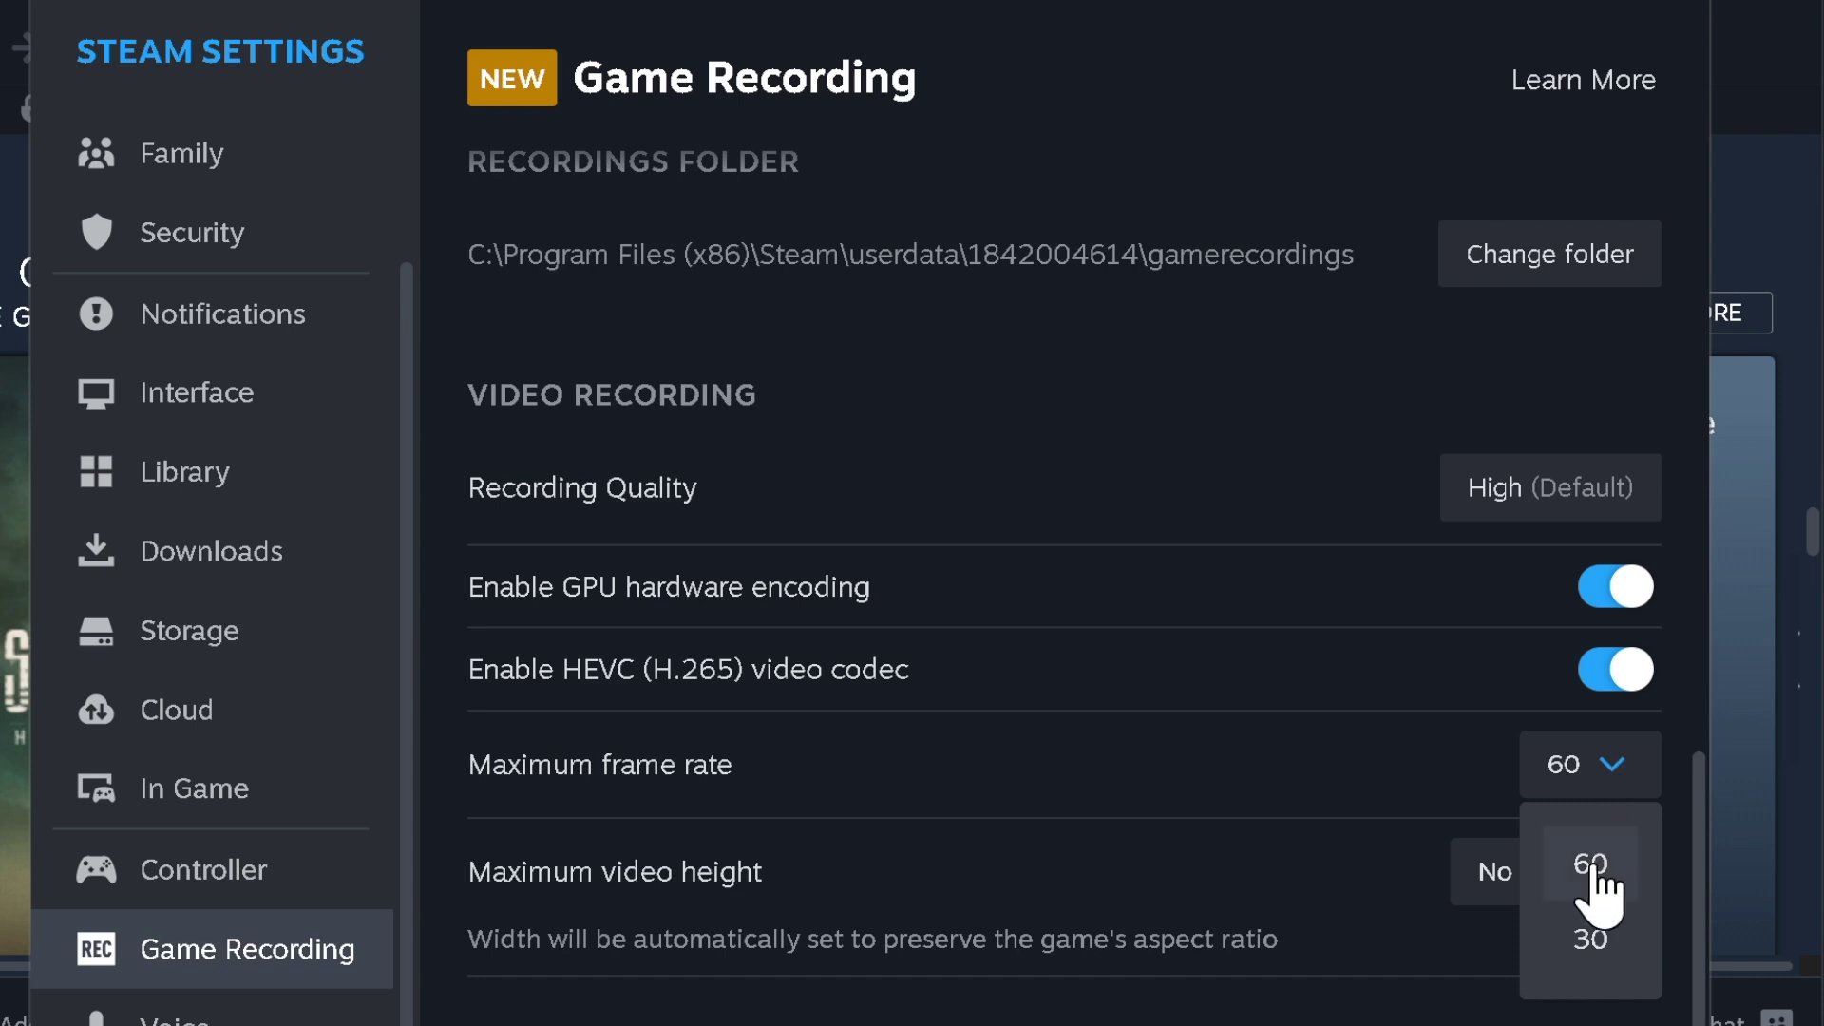
{"action": "left_click", "coordinate": [1589, 945]}
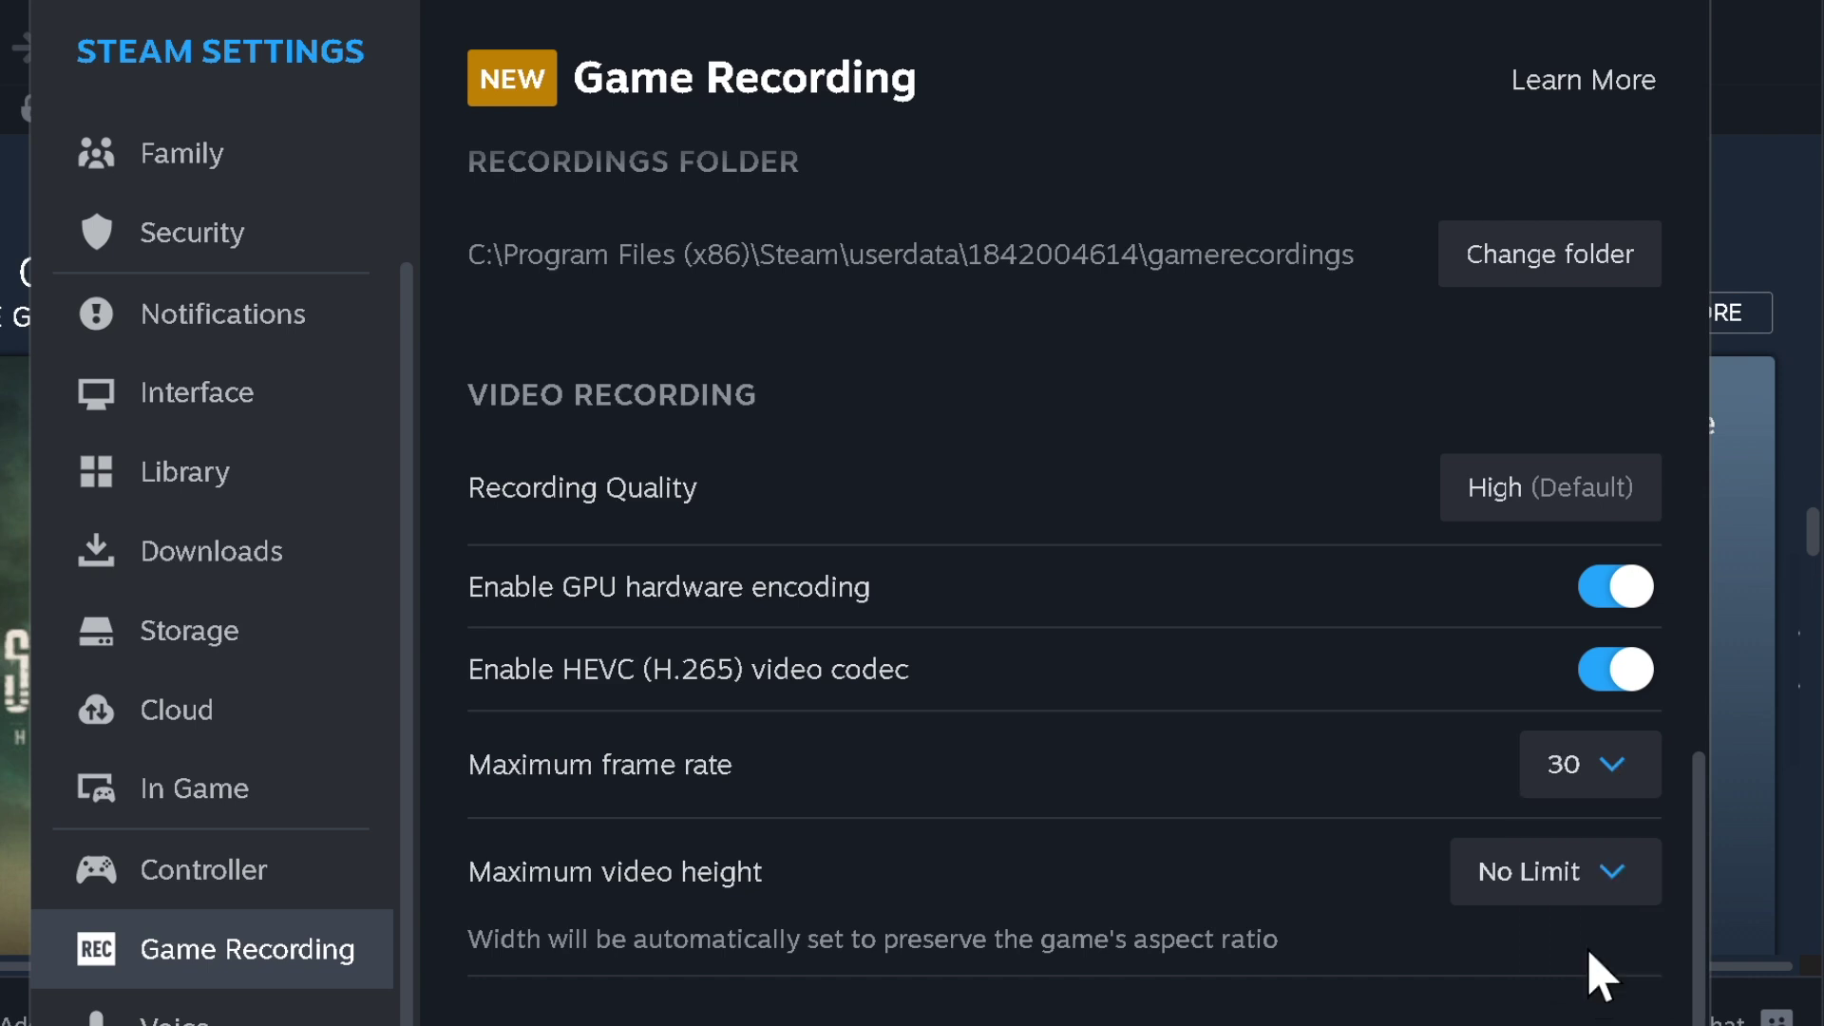
{"action": "left_click", "coordinate": [1623, 762]}
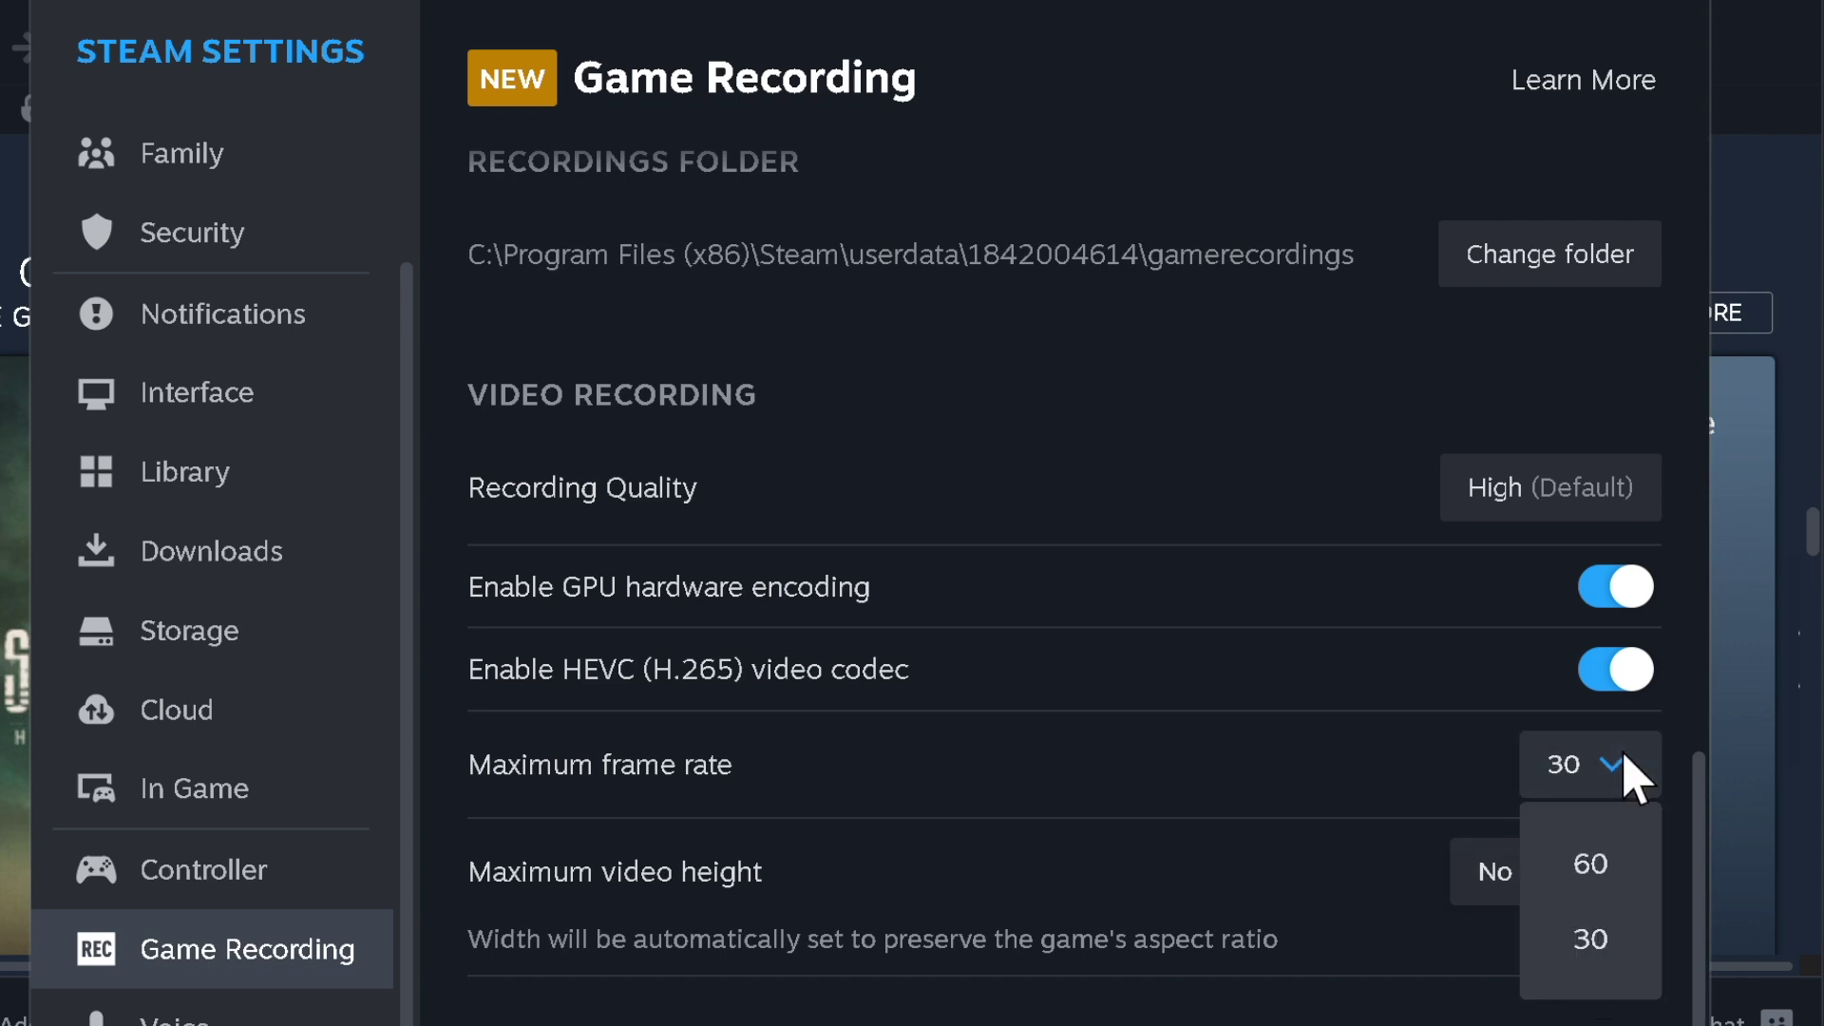
{"action": "left_click", "coordinate": [1606, 860]}
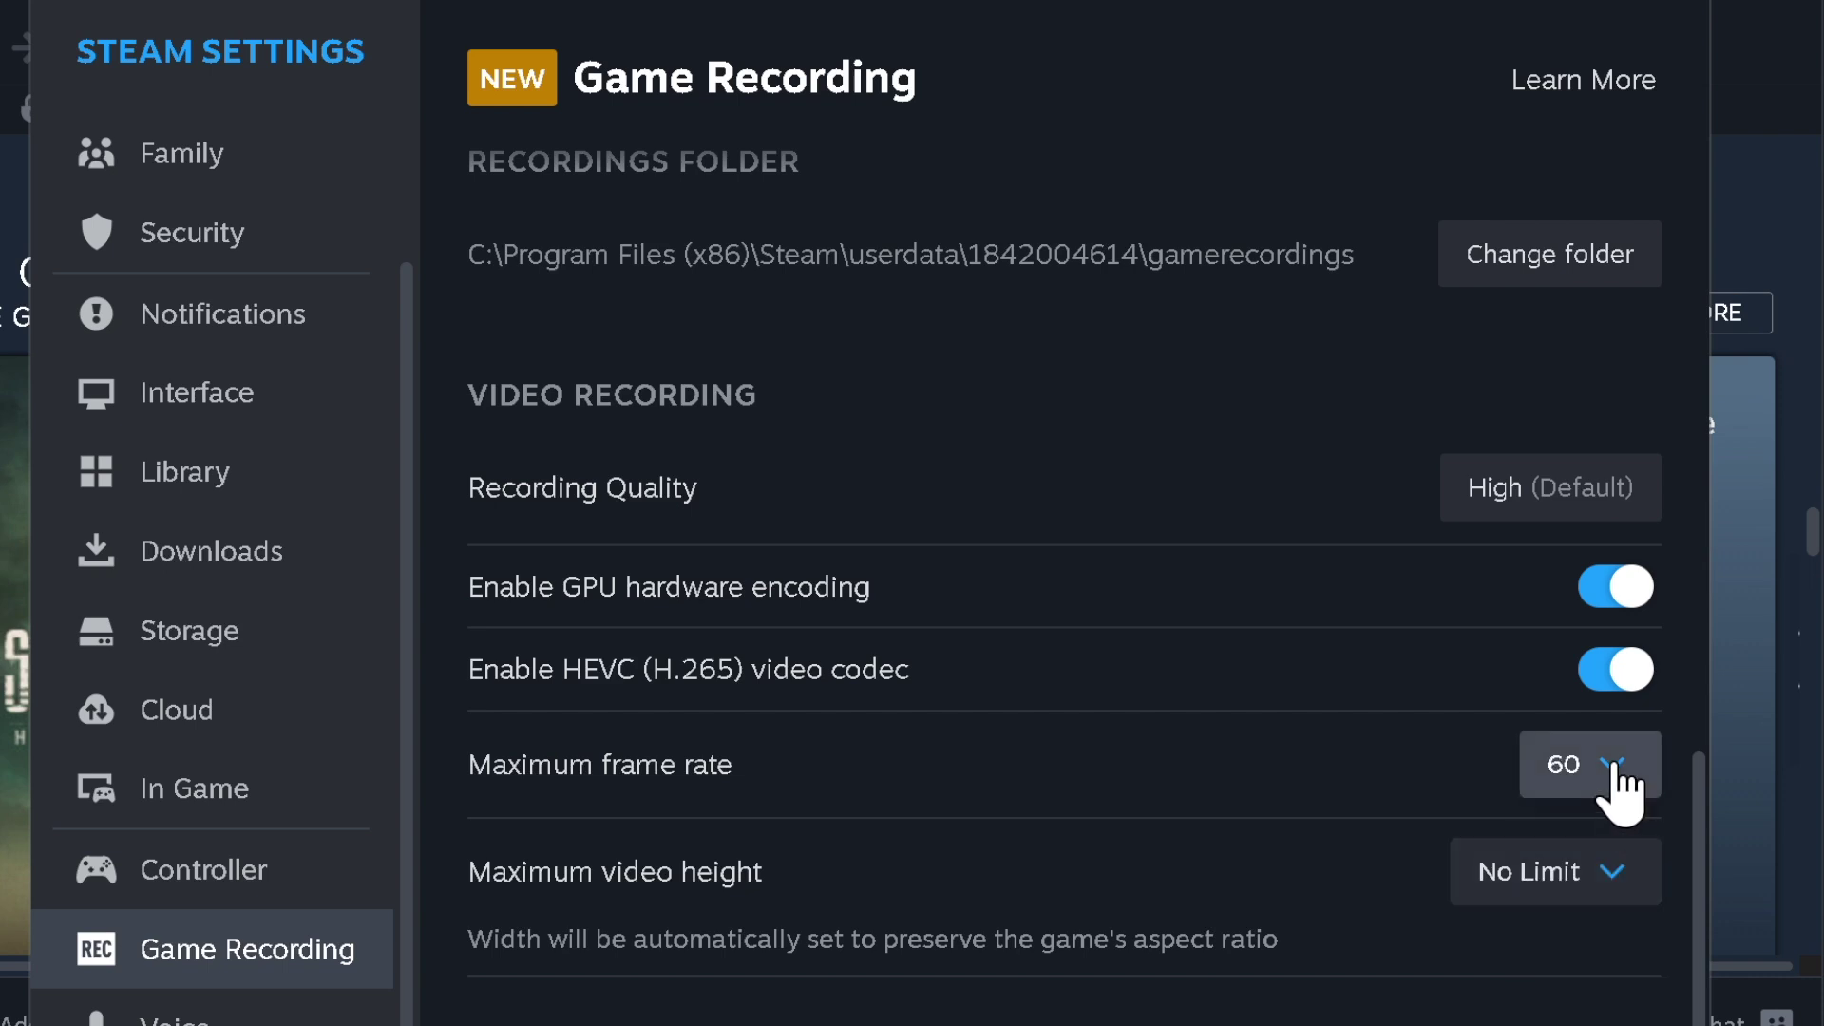
{"action": "left_click", "coordinate": [1525, 775]}
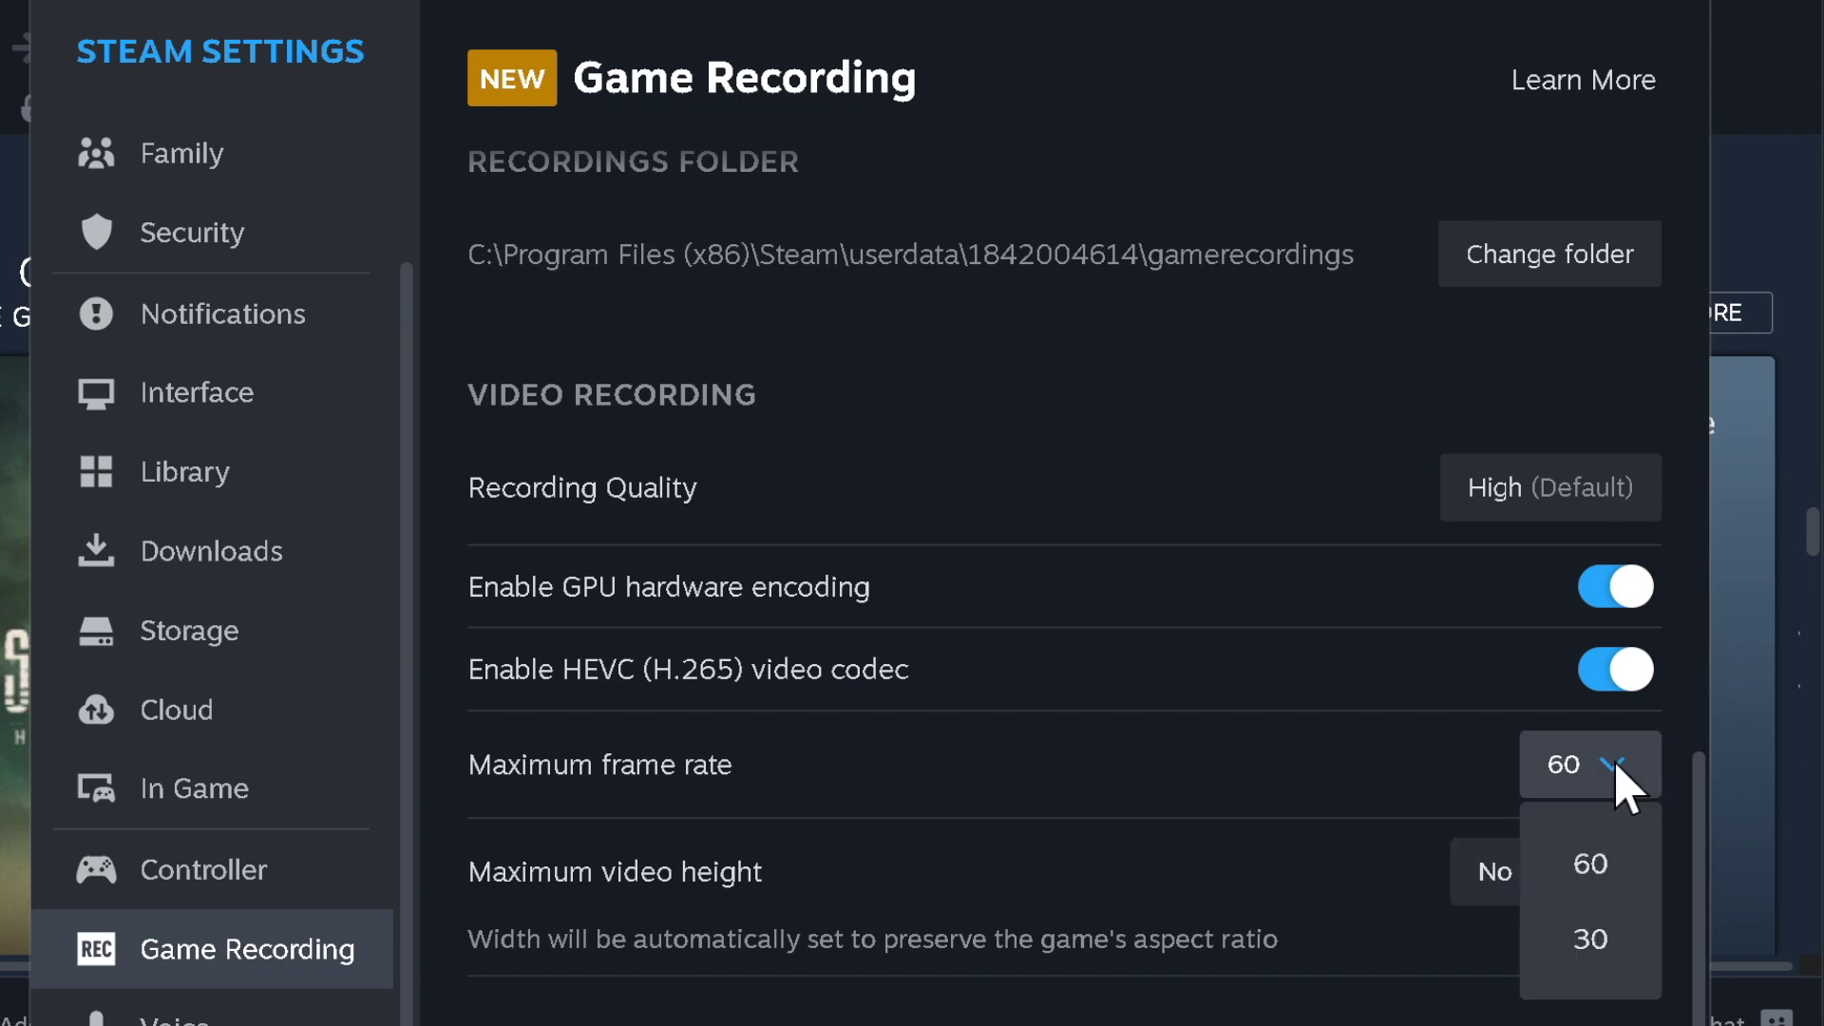
{"action": "left_click", "coordinate": [1602, 950]}
{"action": "left_click", "coordinate": [1622, 898]}
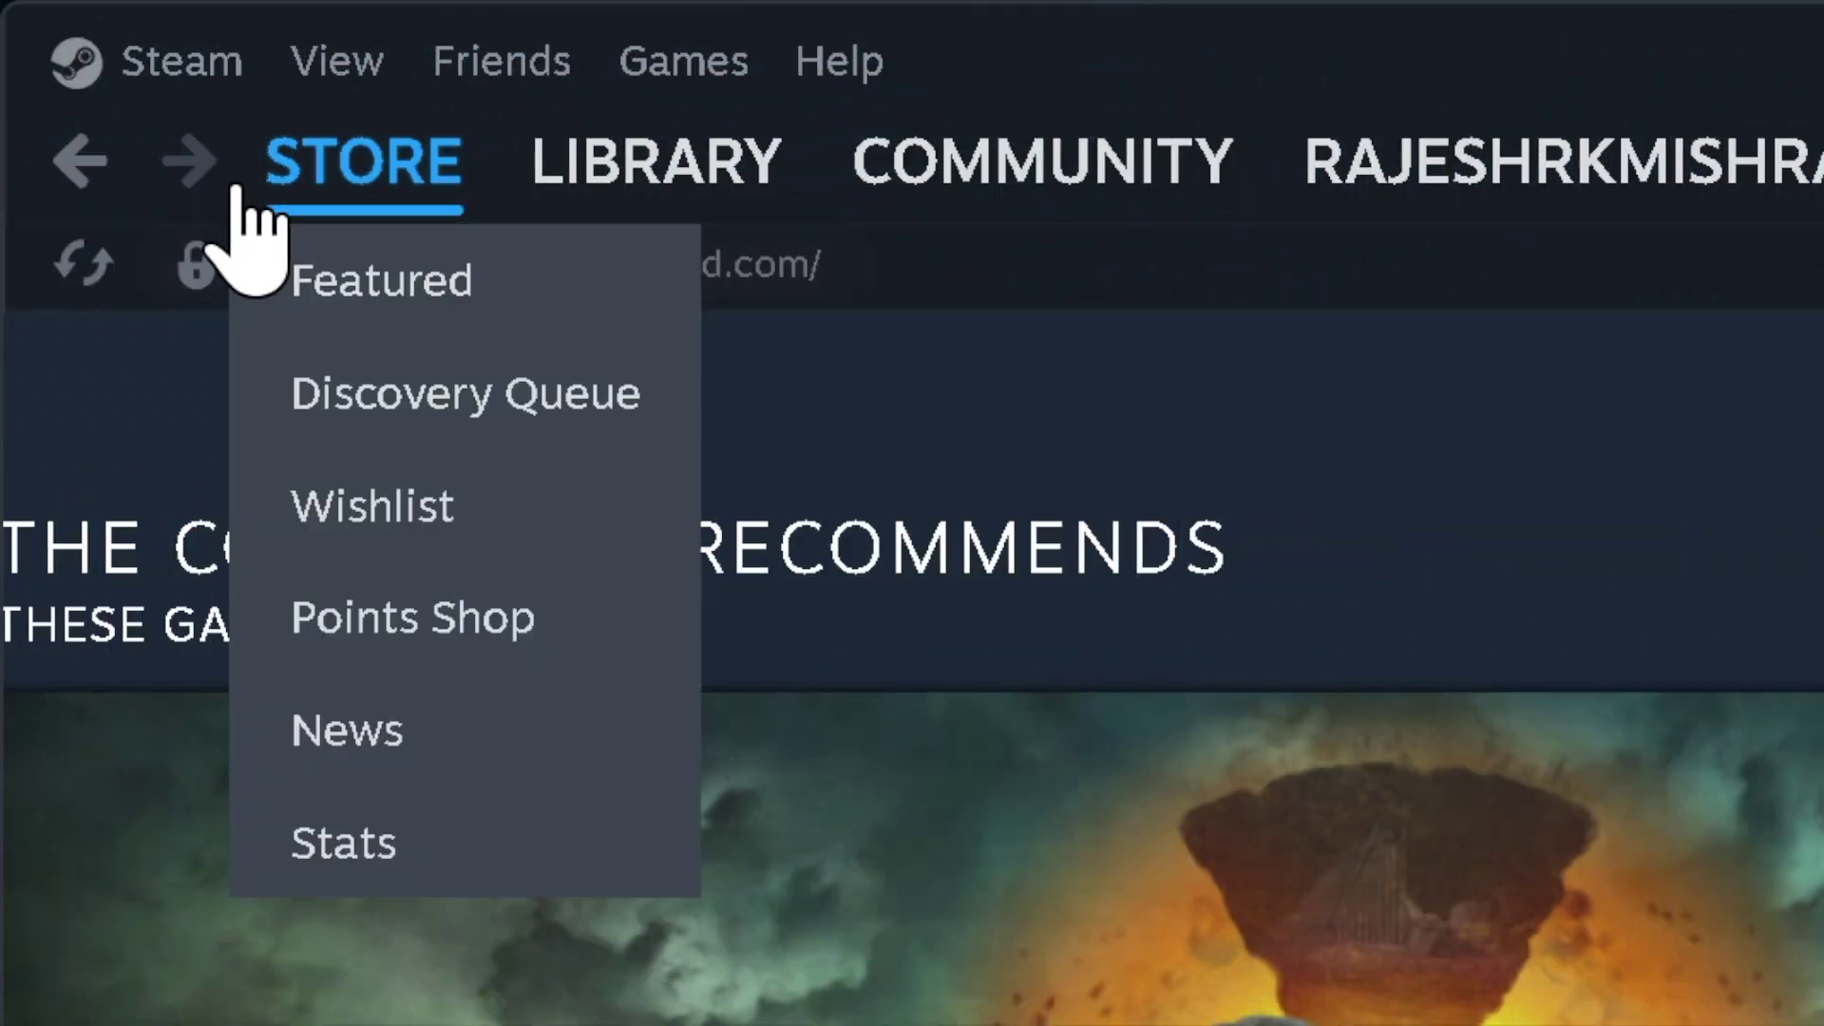
Change Steam's recordings folder to Downloads and restart Steam to apply it
{"action": "left_click", "coordinate": [188, 64]}
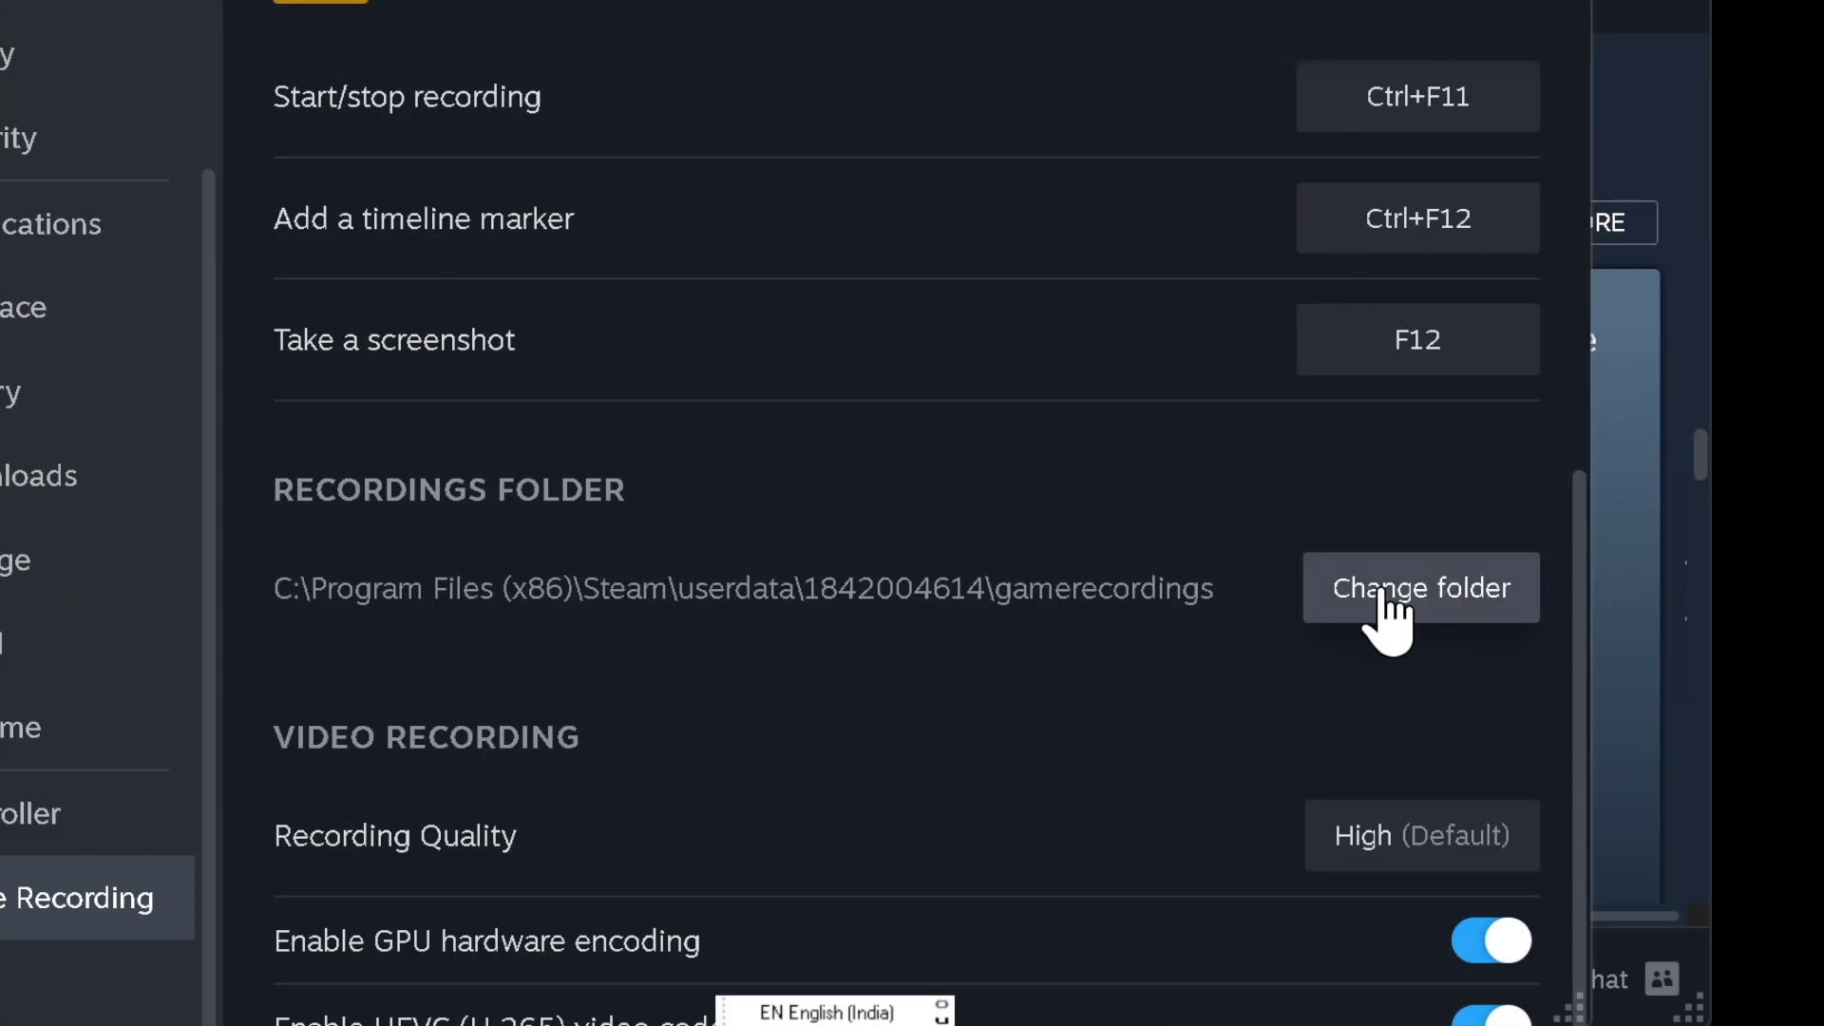
{"action": "left_click", "coordinate": [1456, 597]}
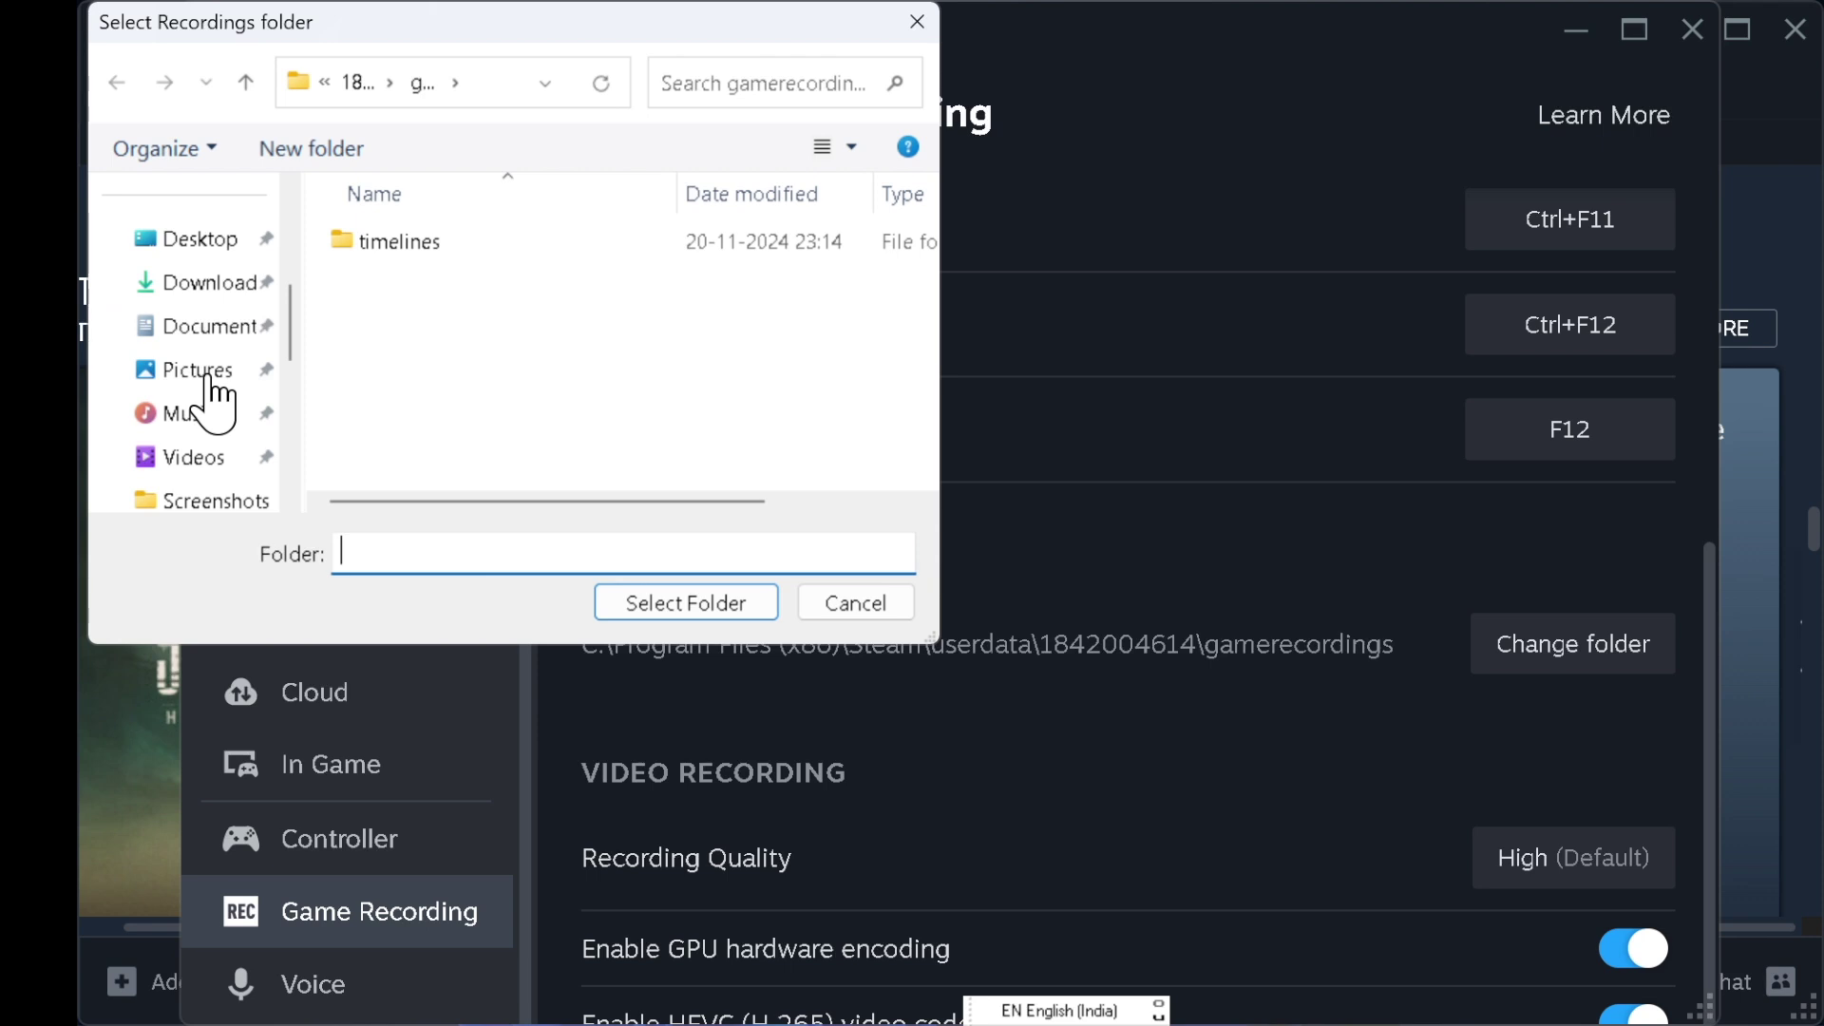
{"action": "left_click", "coordinate": [205, 288]}
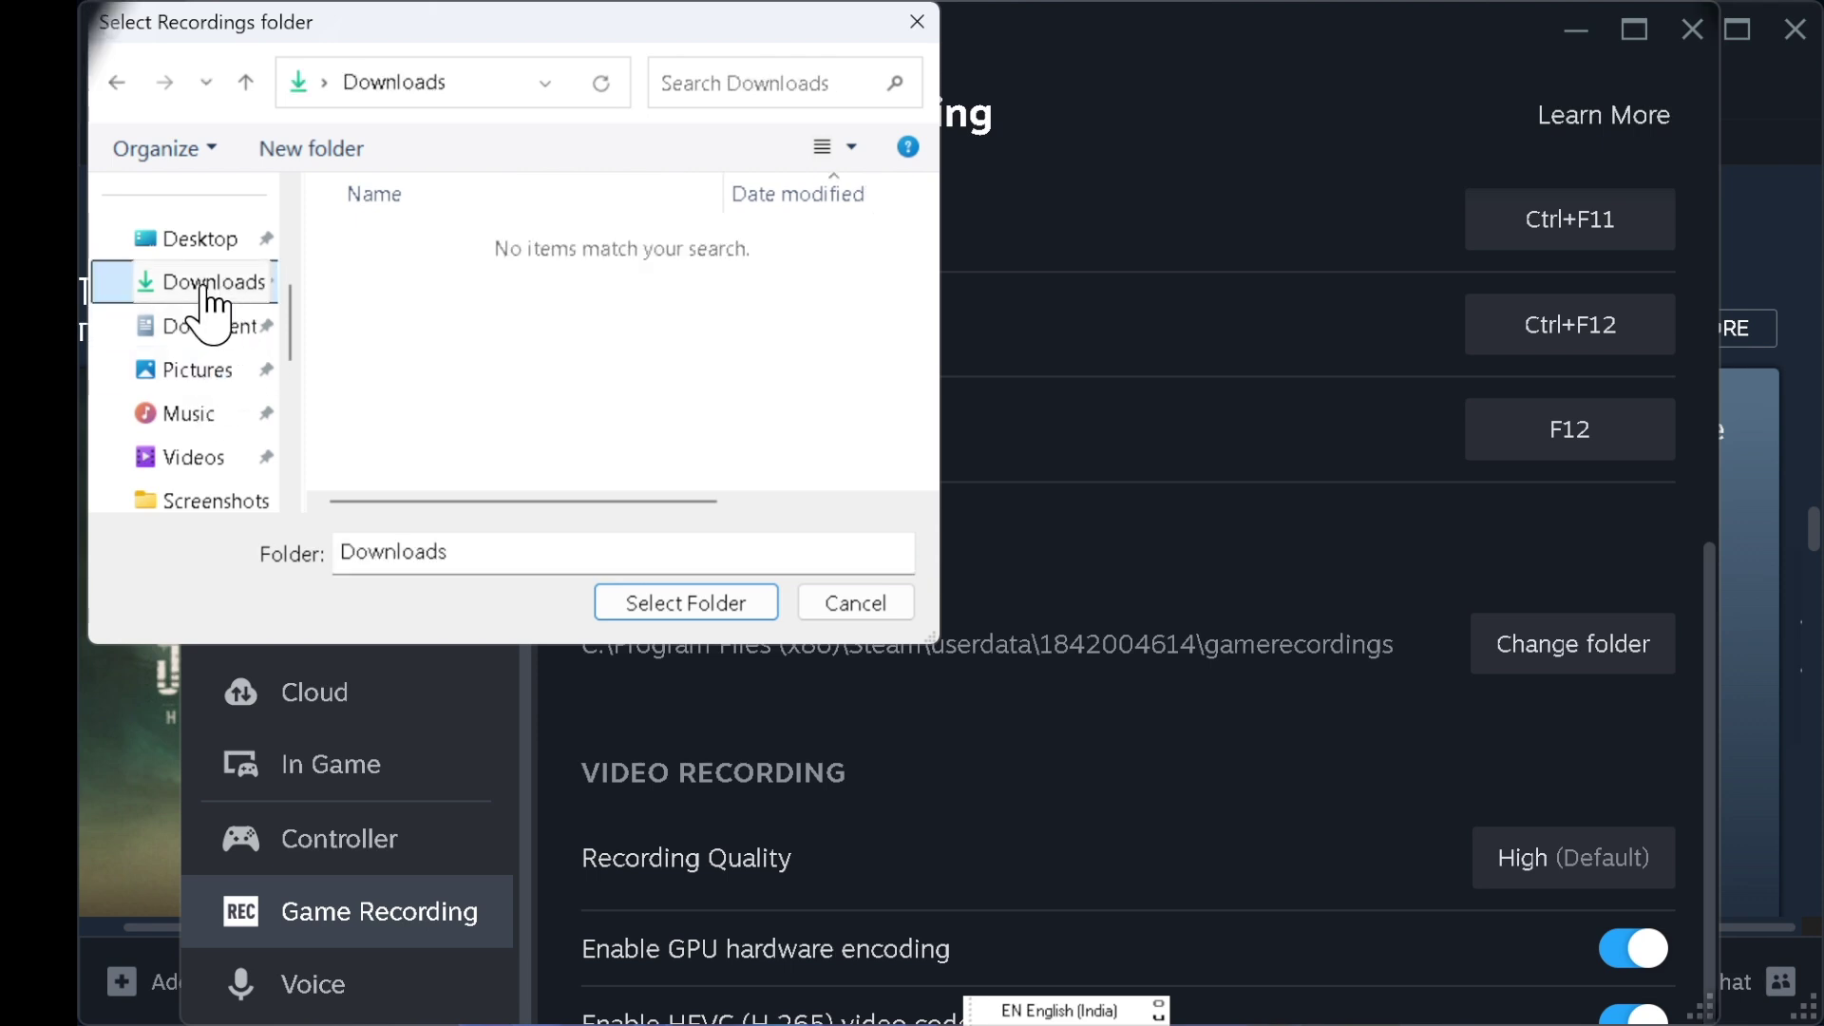
{"action": "left_click", "coordinate": [686, 602]}
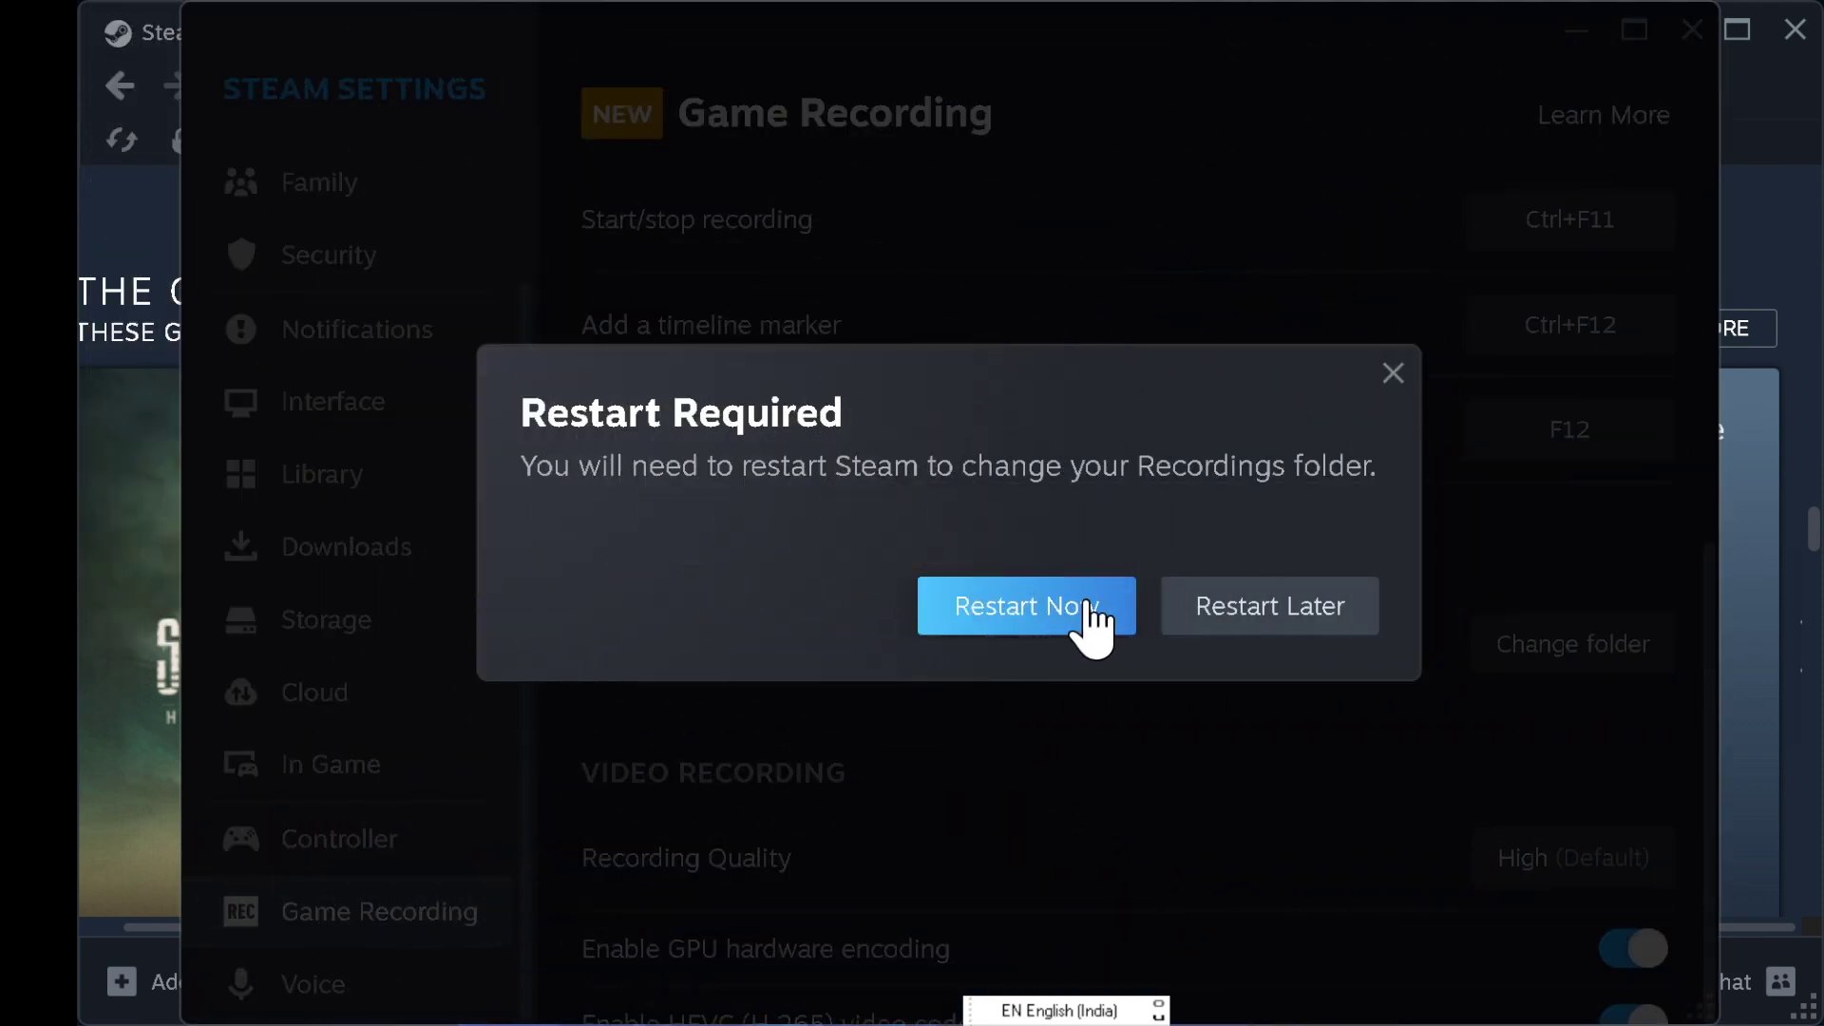
{"action": "left_click", "coordinate": [1092, 618]}
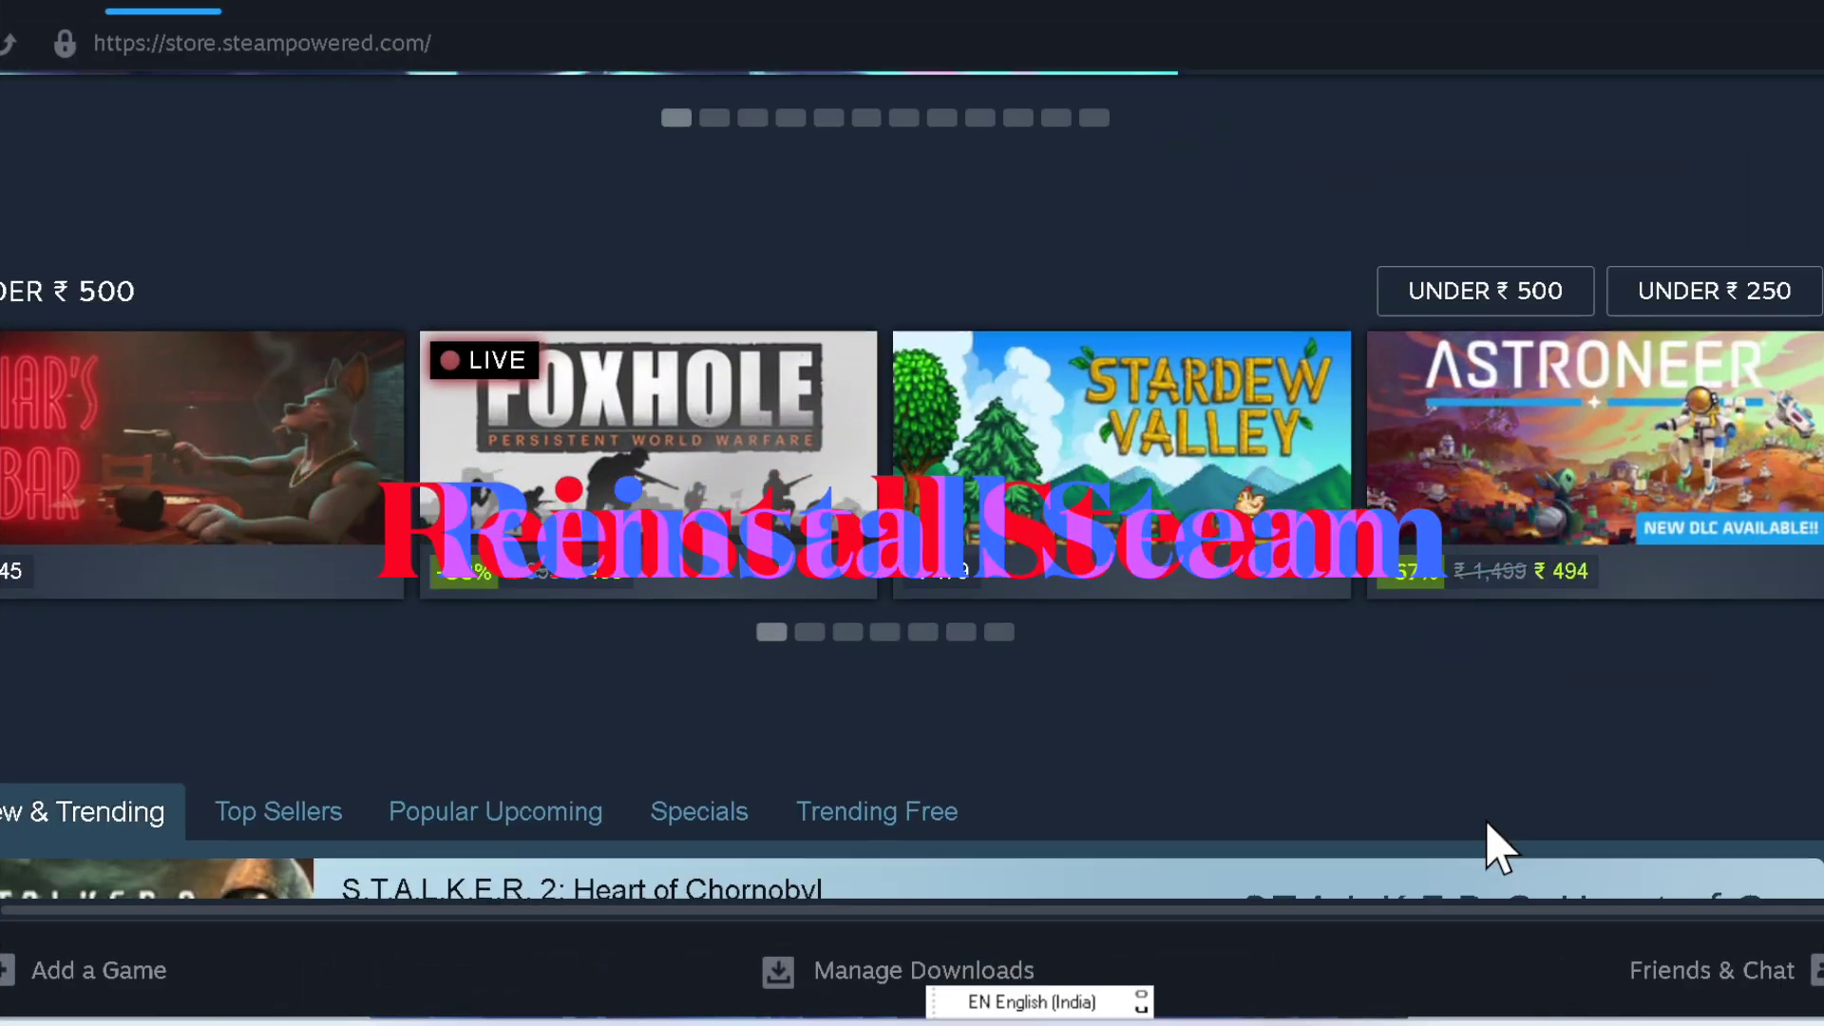
{"action": "scroll", "coordinate": [1498, 849], "scroll_direction": "down", "scroll_amount": 2}
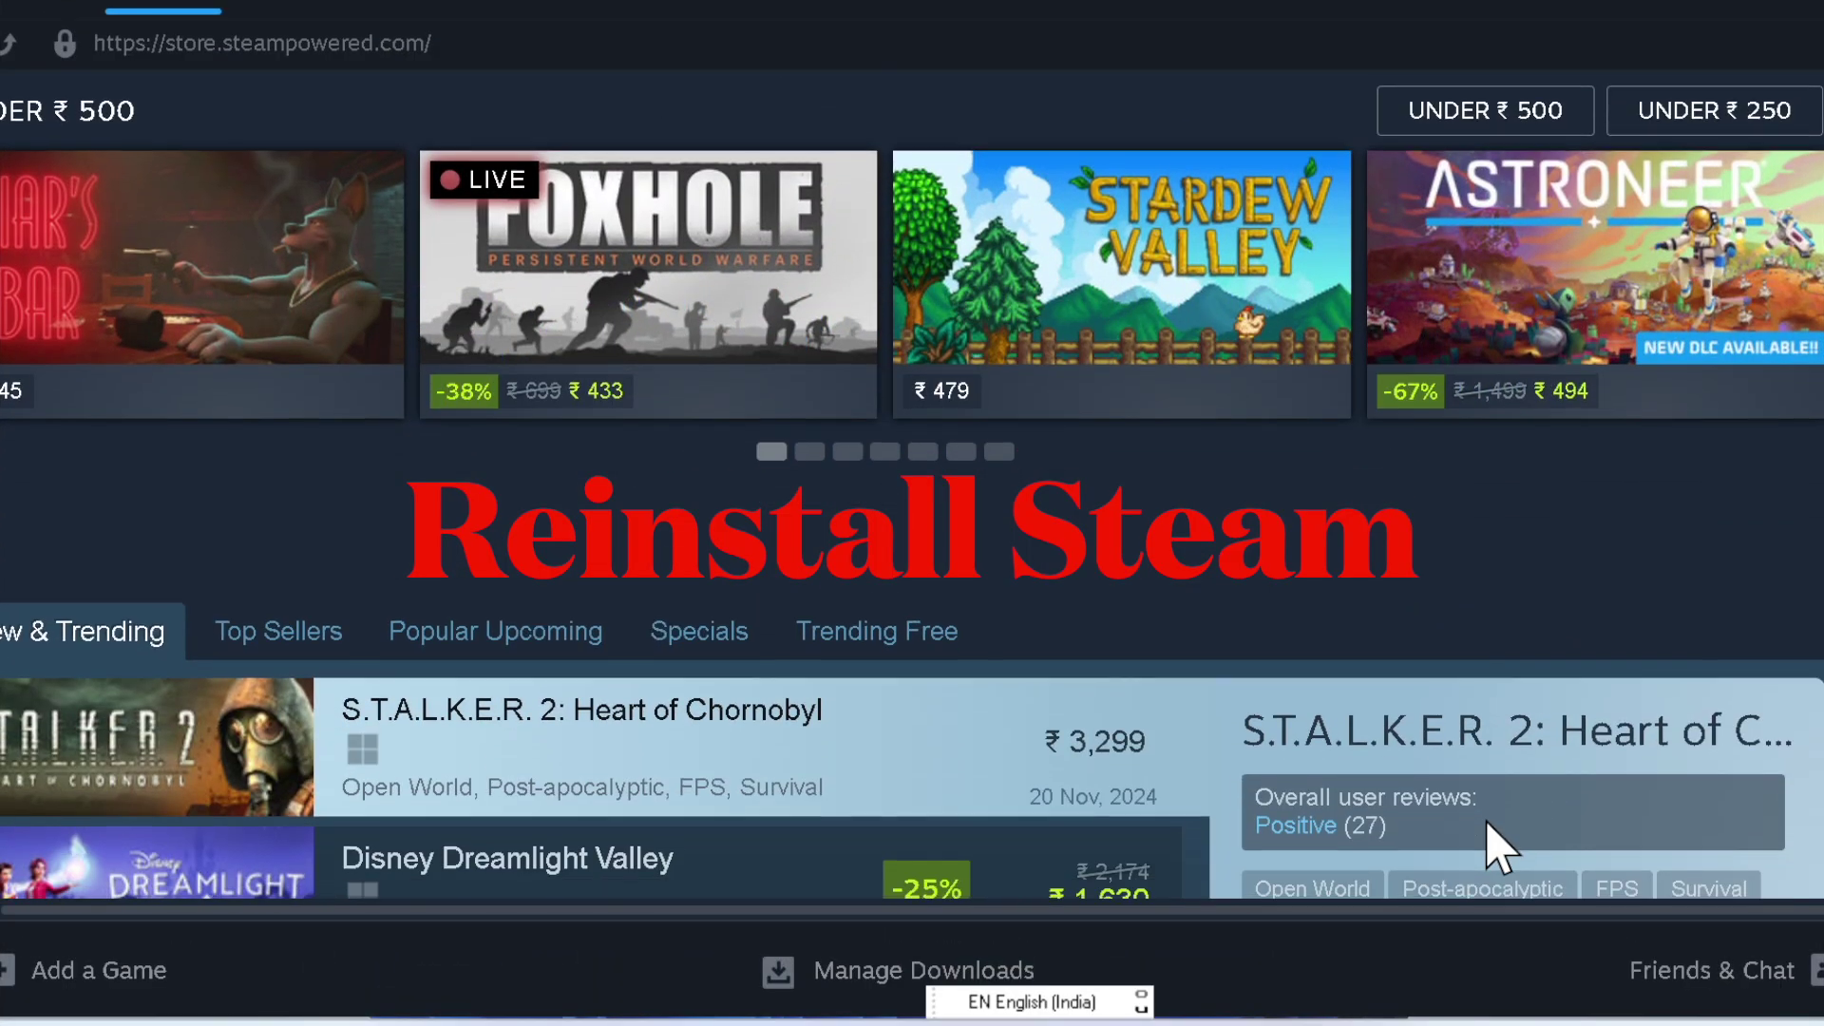
{"action": "scroll", "coordinate": [1498, 849], "scroll_direction": "down", "scroll_amount": 3}
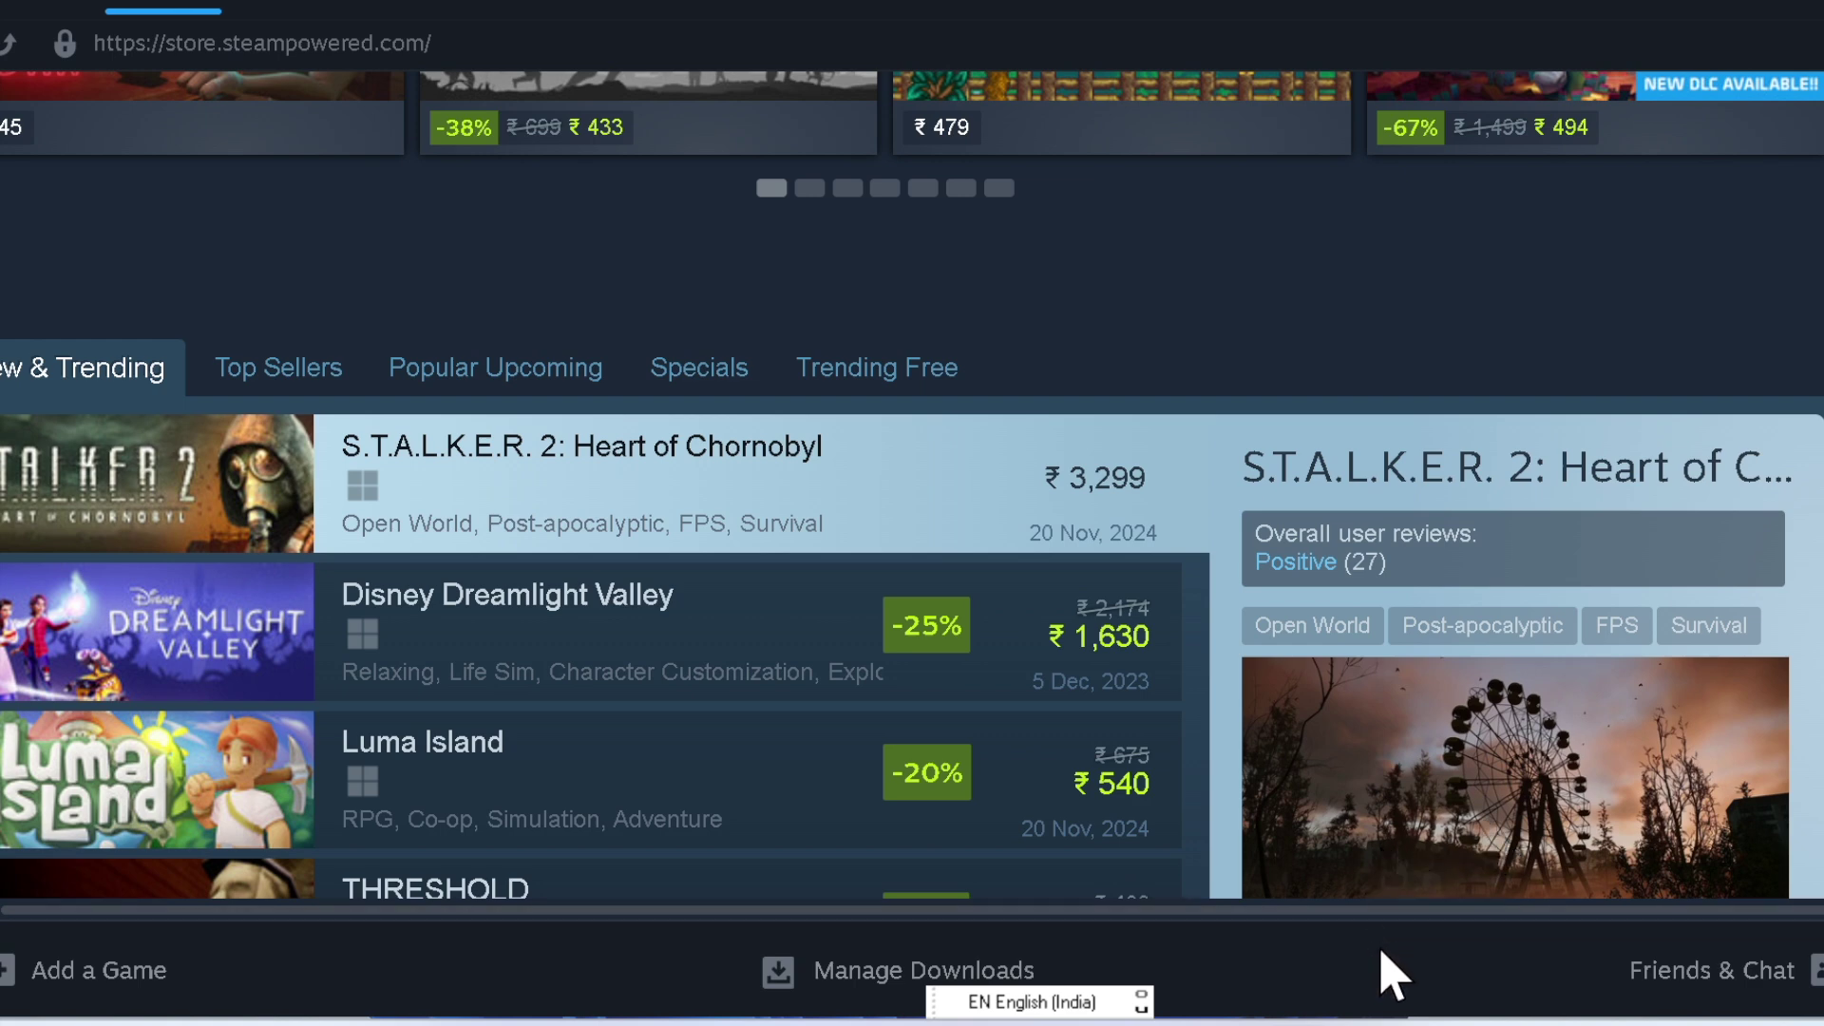
{"action": "scroll", "coordinate": [1451, 823], "scroll_direction": "down", "scroll_amount": 2}
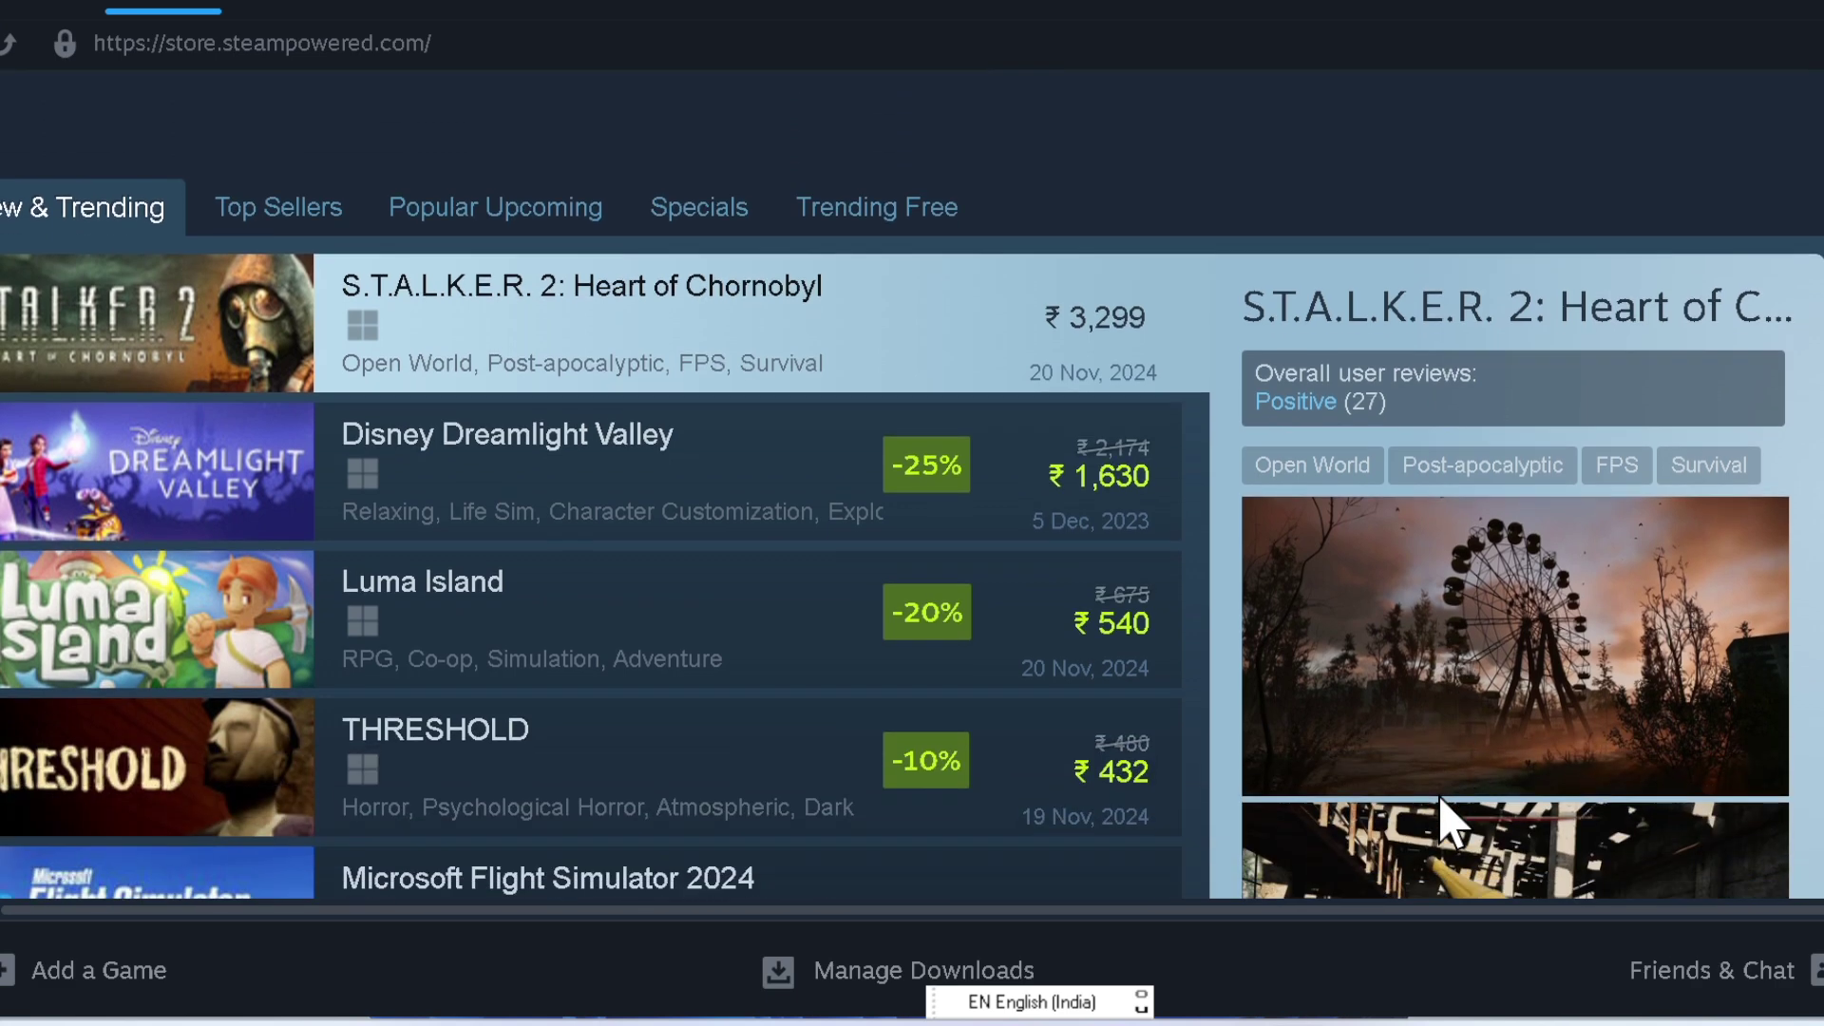
{"action": "scroll", "coordinate": [1442, 807], "scroll_direction": "down", "scroll_amount": 1}
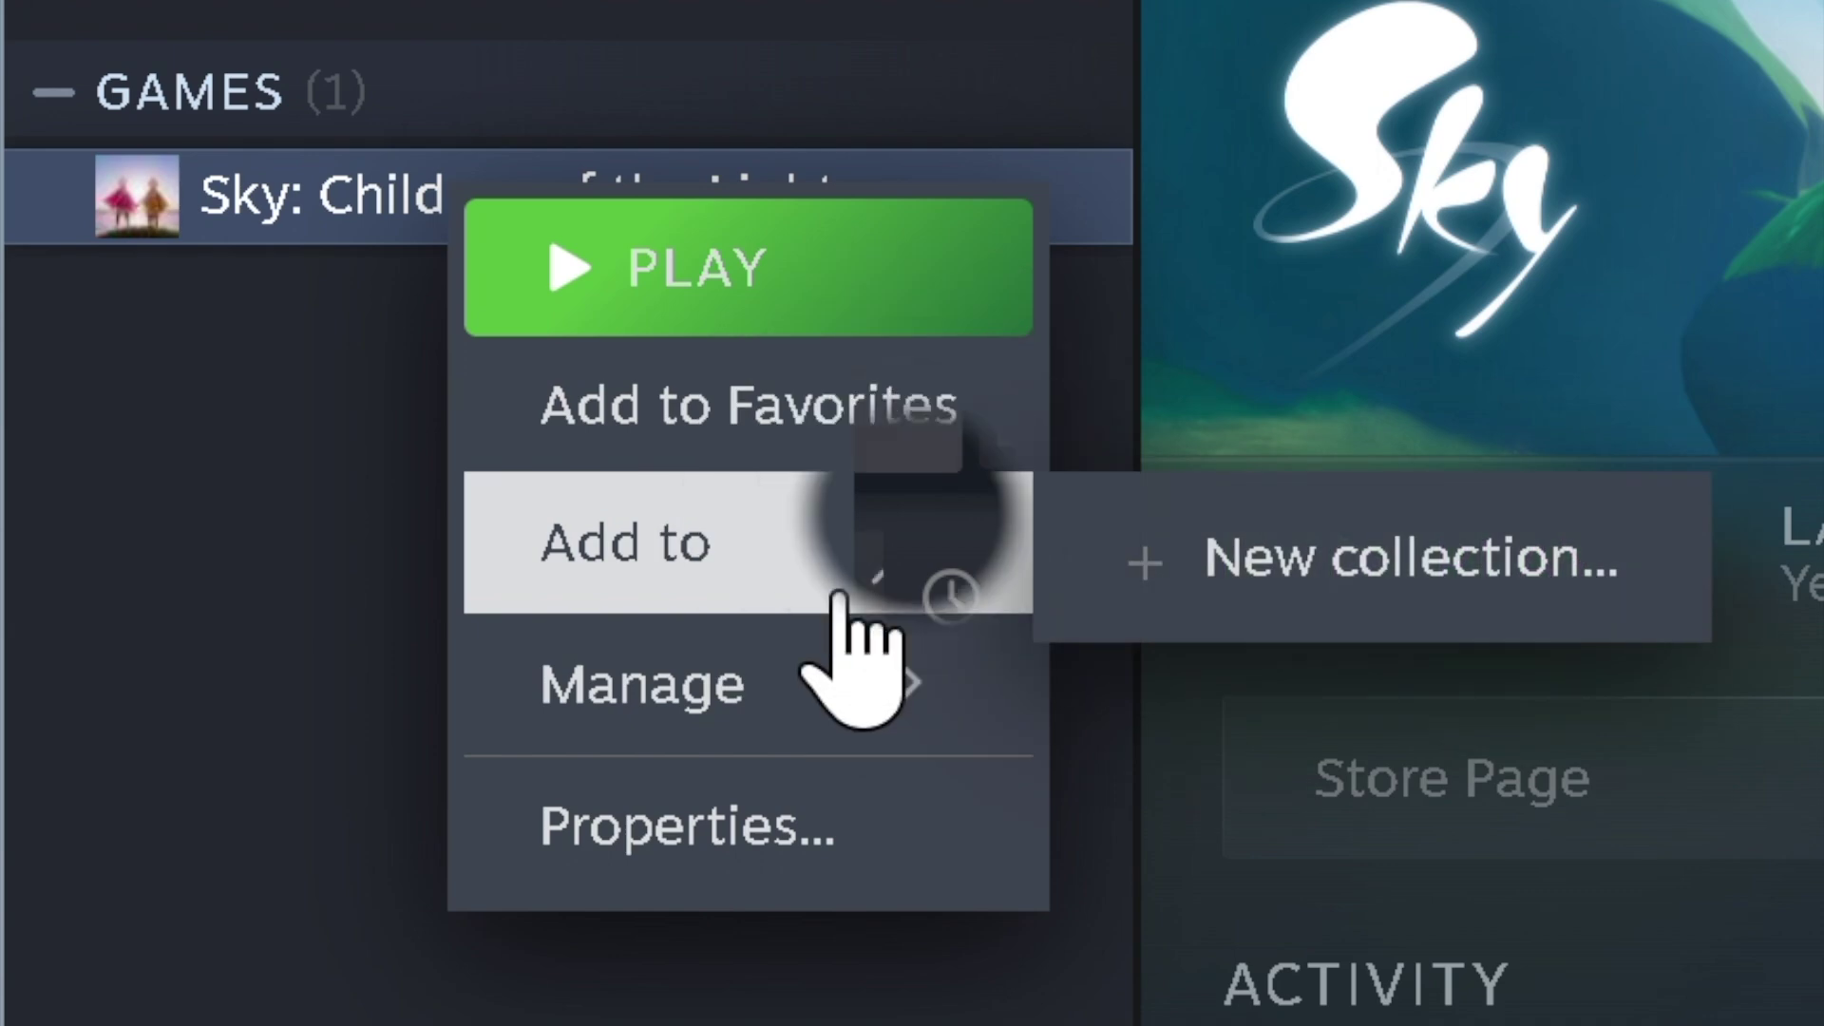
Create a backup of Sky: Children of the Light's installed files in the Desktop\Screenshots folder
{"action": "mouse_move", "coordinate": [843, 751]}
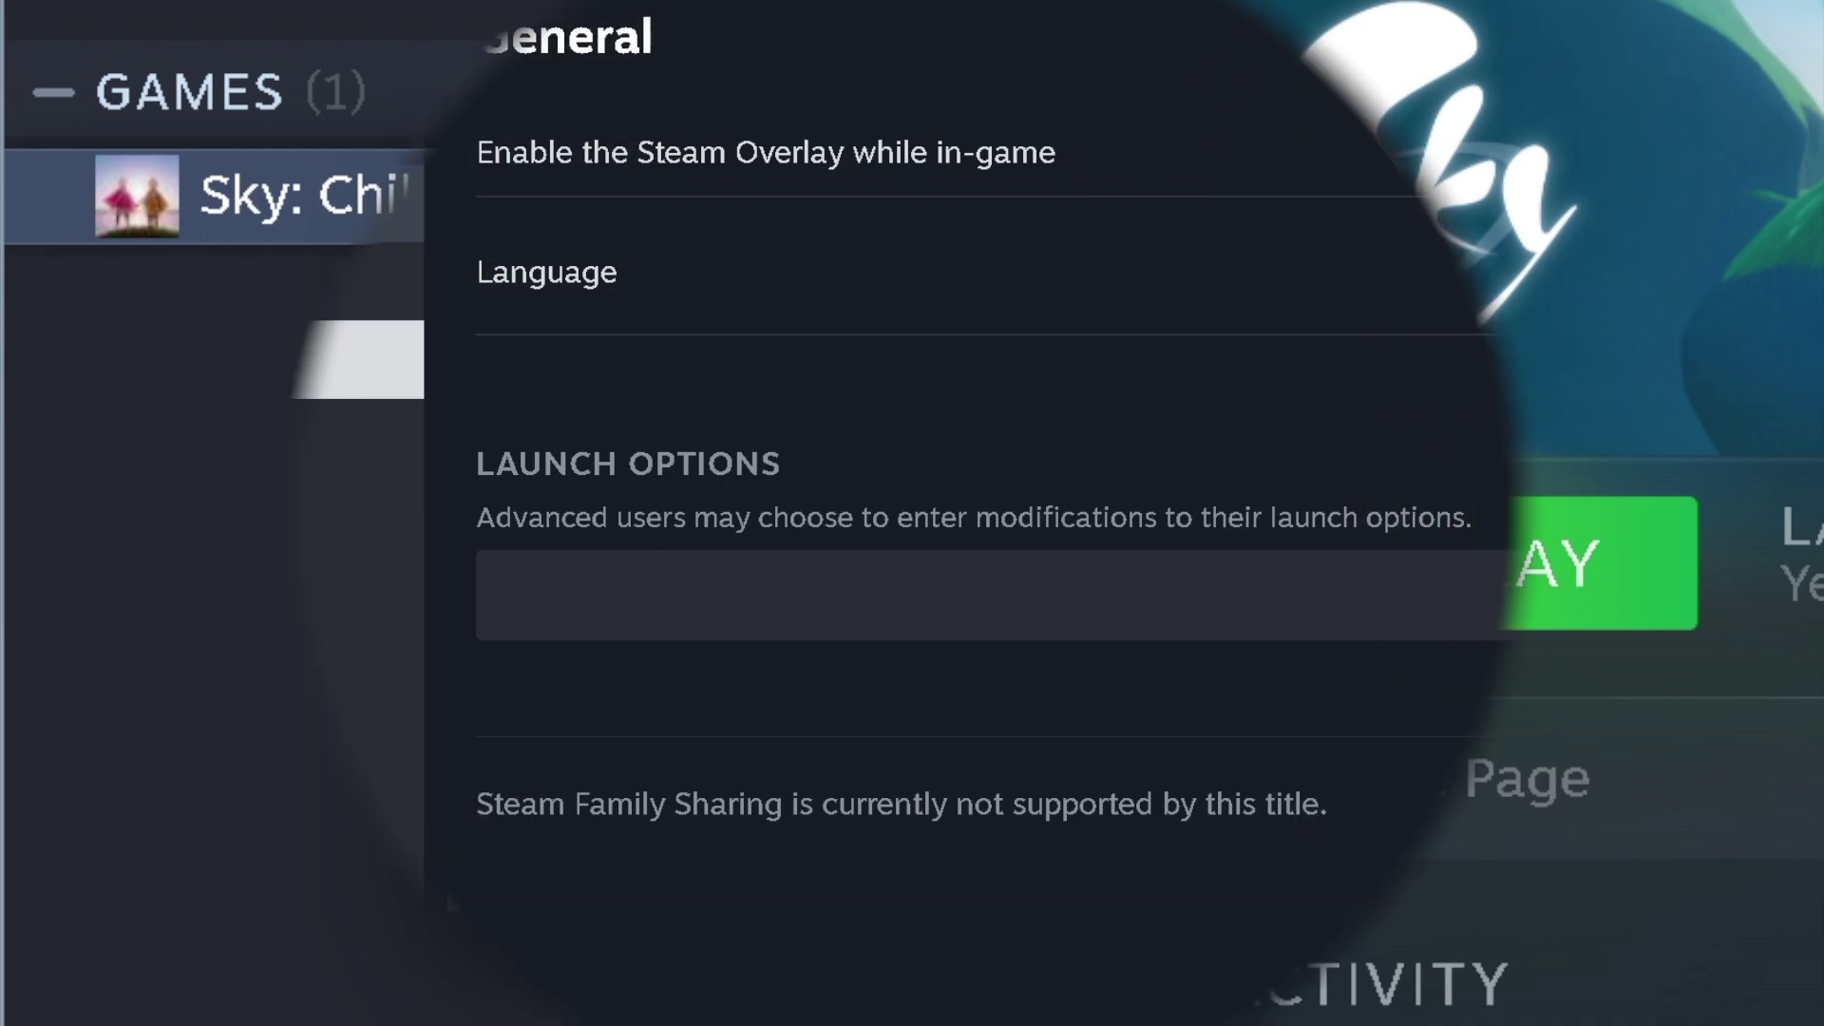
{"action": "left_click", "coordinate": [214, 390]}
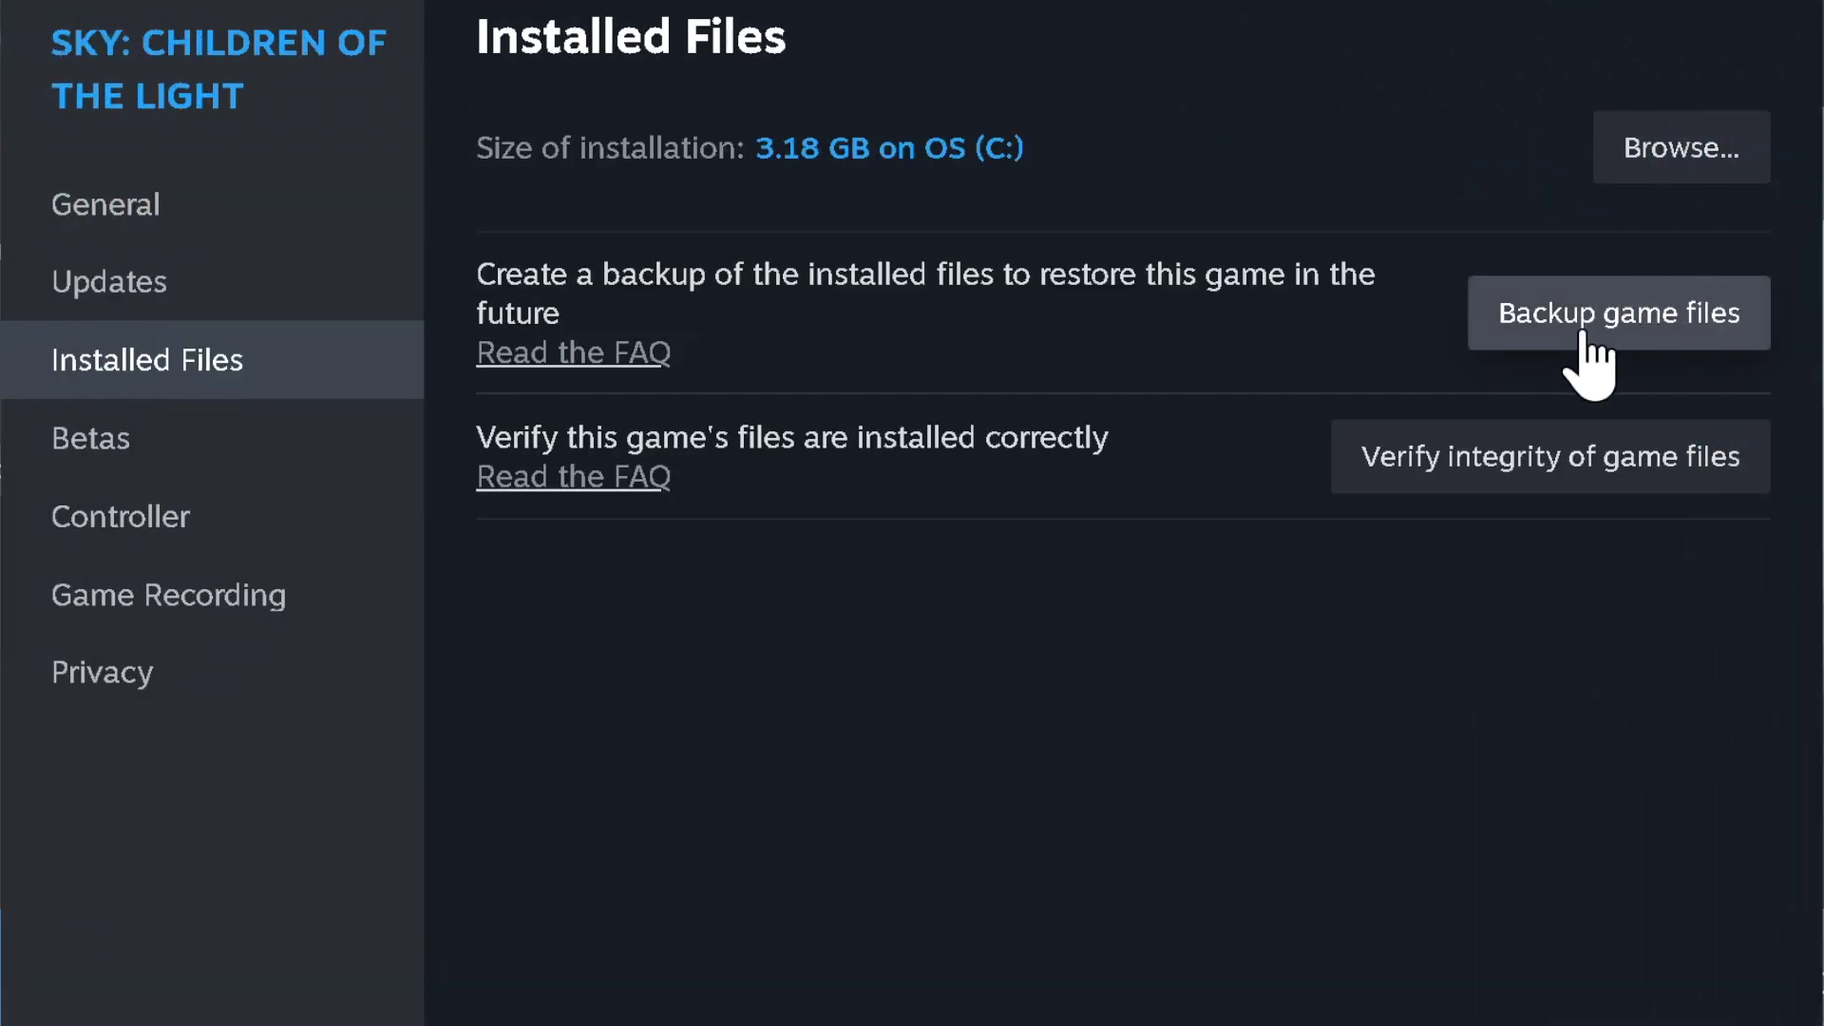
{"action": "left_click", "coordinate": [1627, 328]}
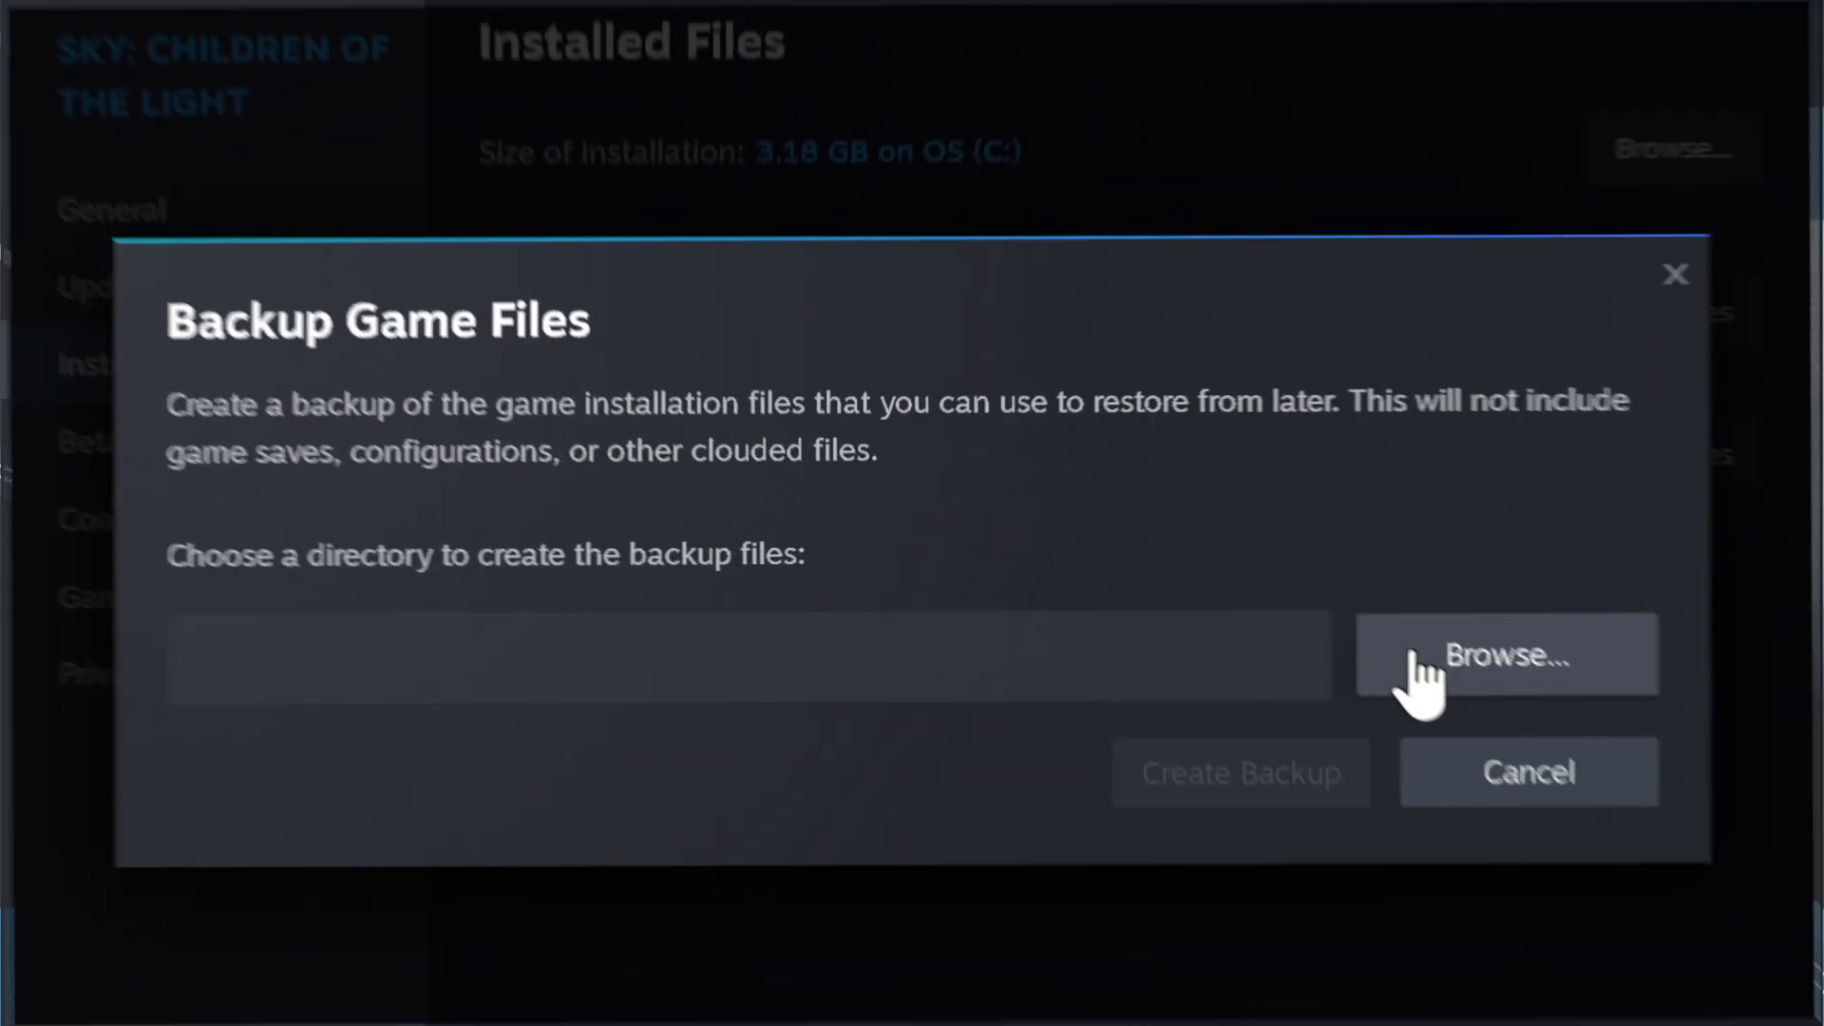
{"action": "left_click", "coordinate": [1484, 663]}
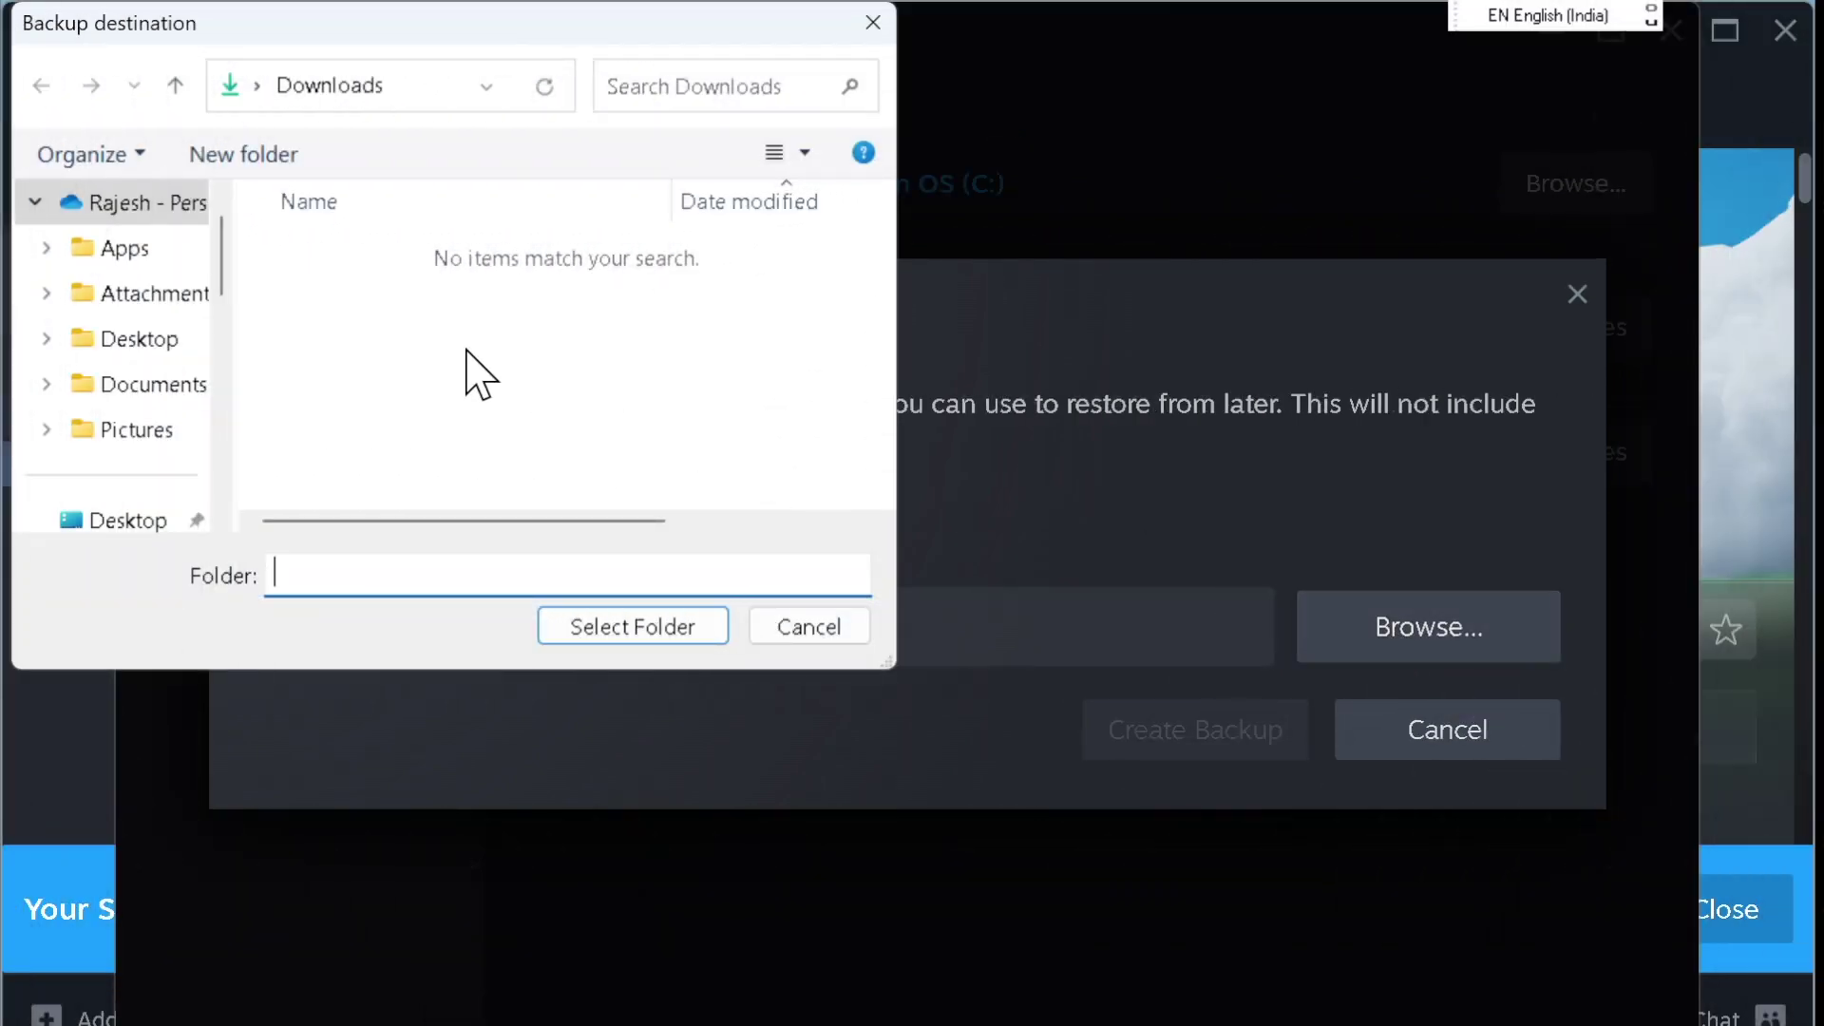
{"action": "scroll", "coordinate": [143, 399], "scroll_direction": "down", "scroll_amount": 3}
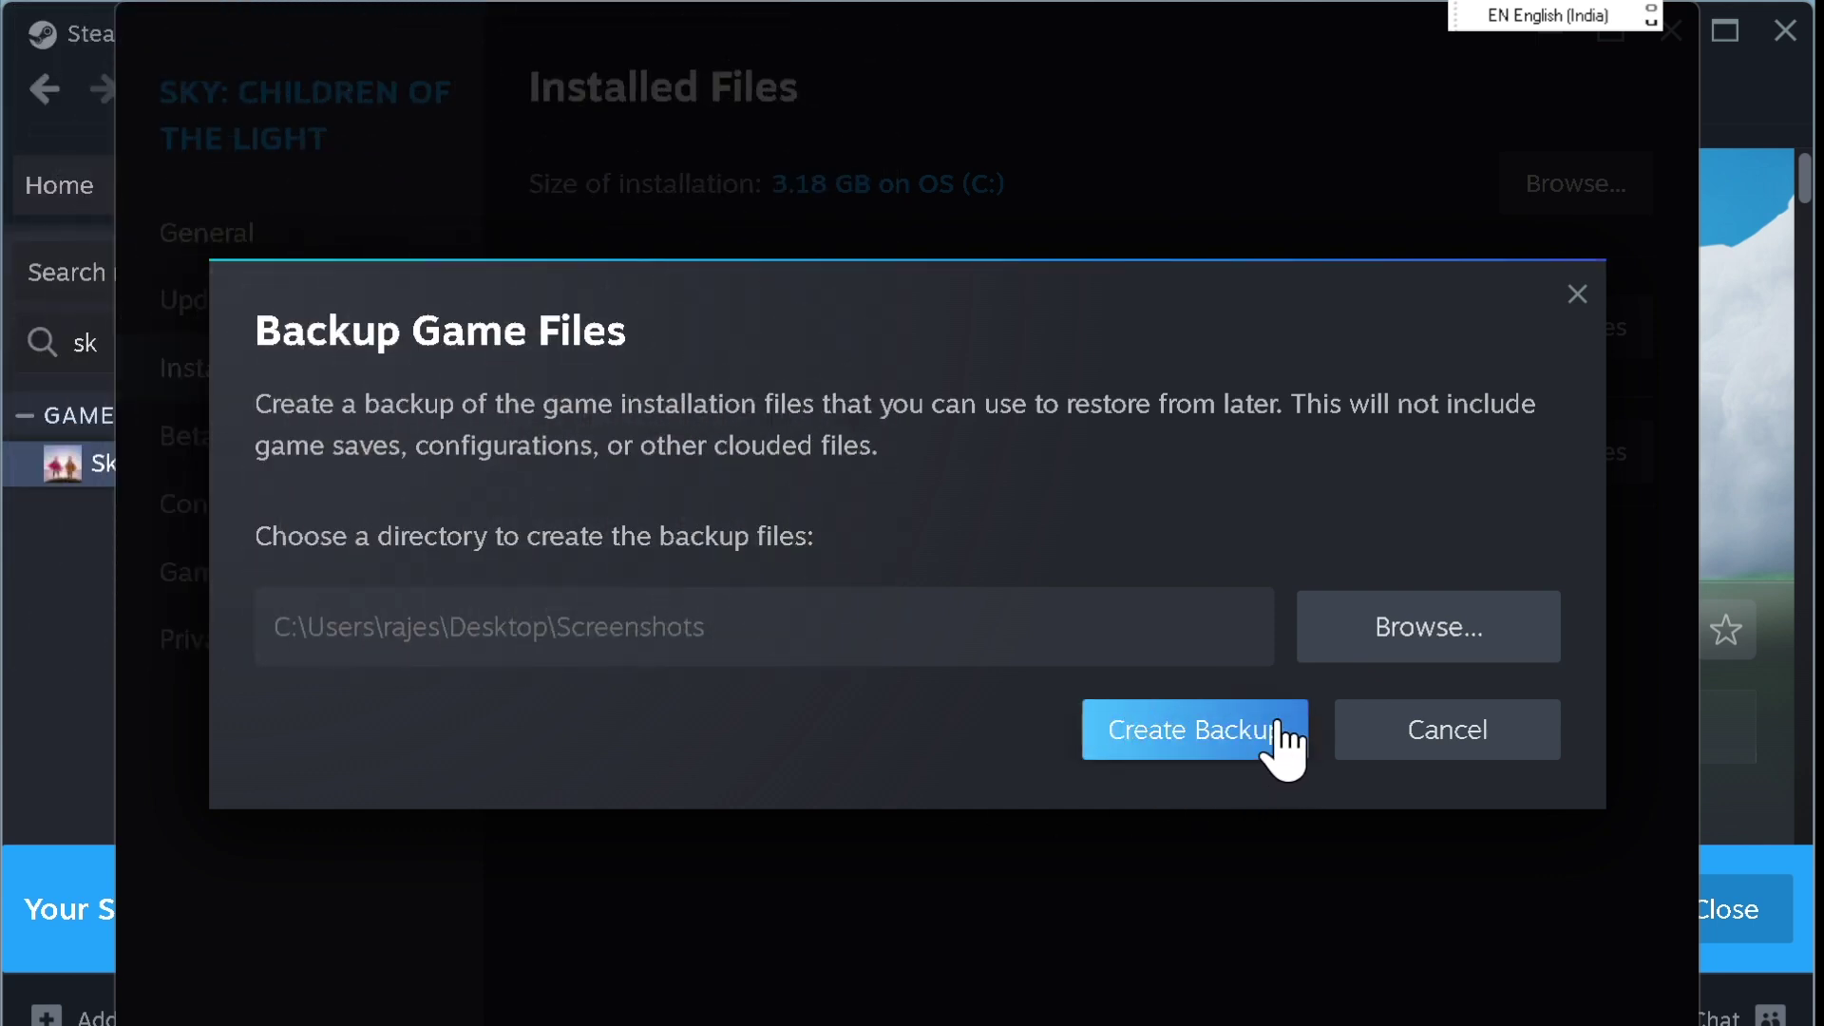
{"action": "left_click", "coordinate": [1176, 742]}
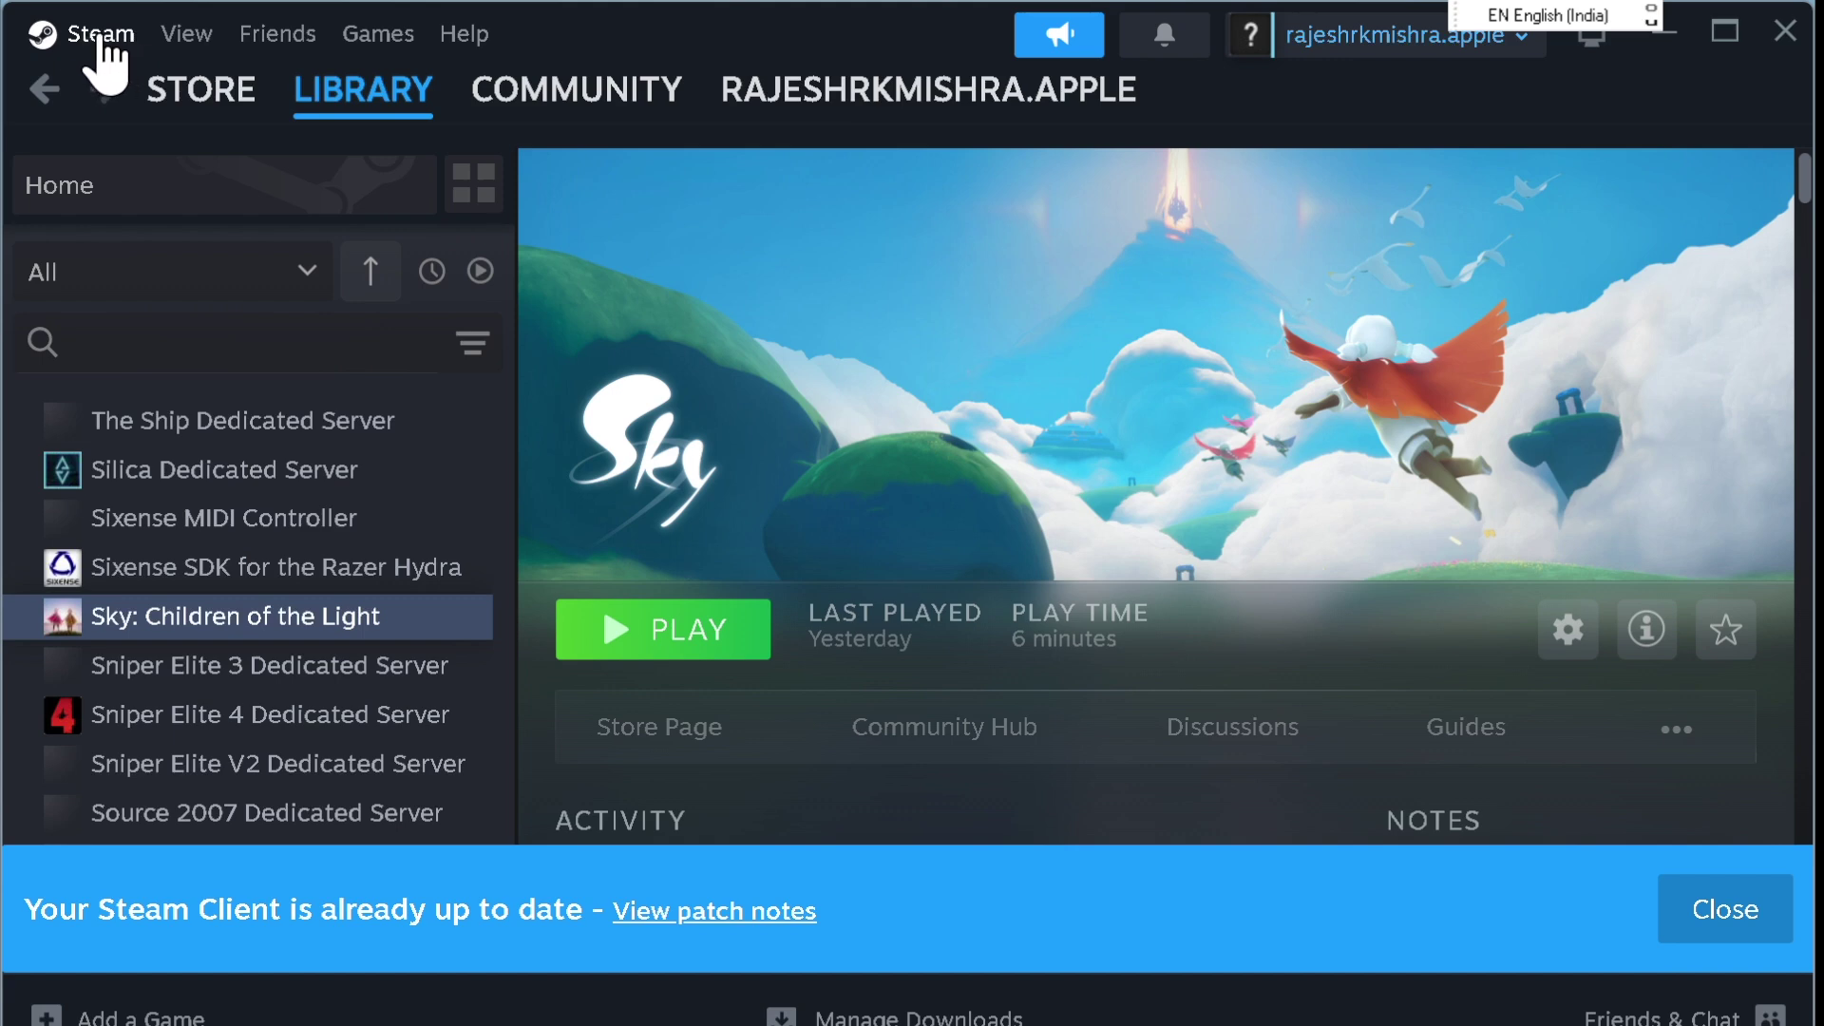
Start Restore Game Backup from the Steam menu and open the backup folder picker
{"action": "left_click", "coordinate": [102, 38]}
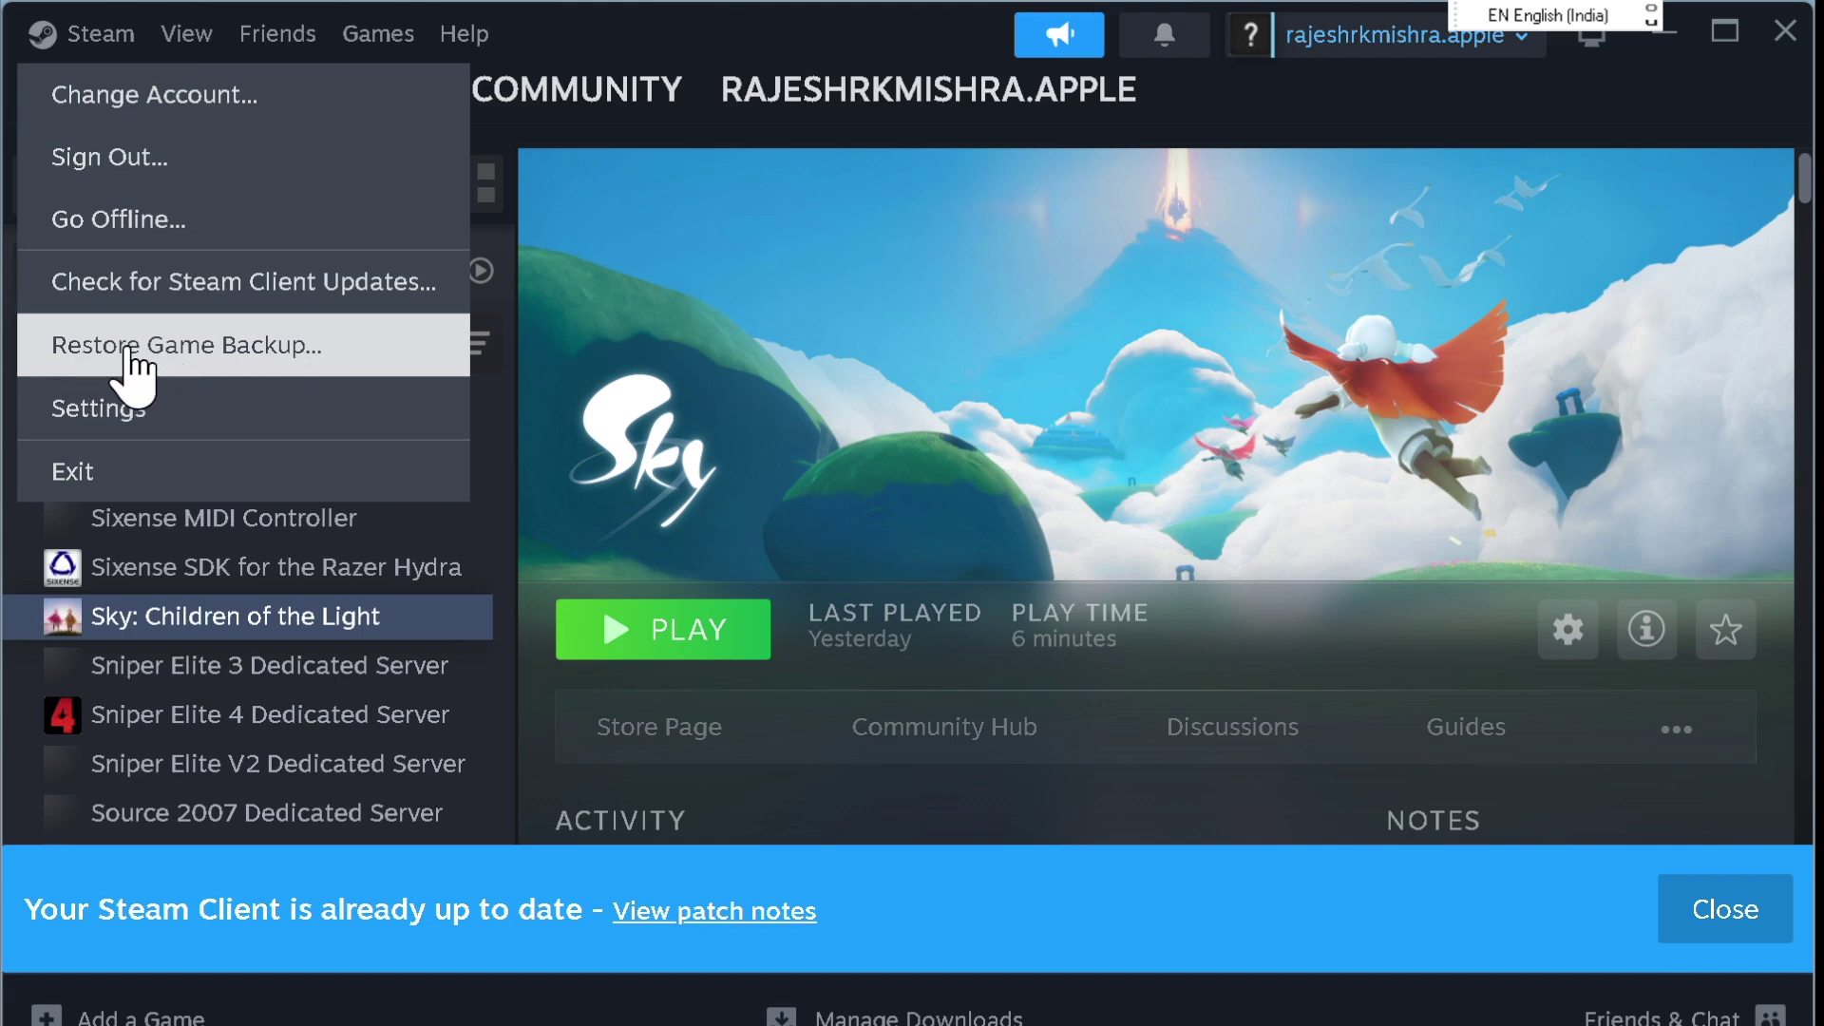
{"action": "left_click", "coordinate": [177, 363]}
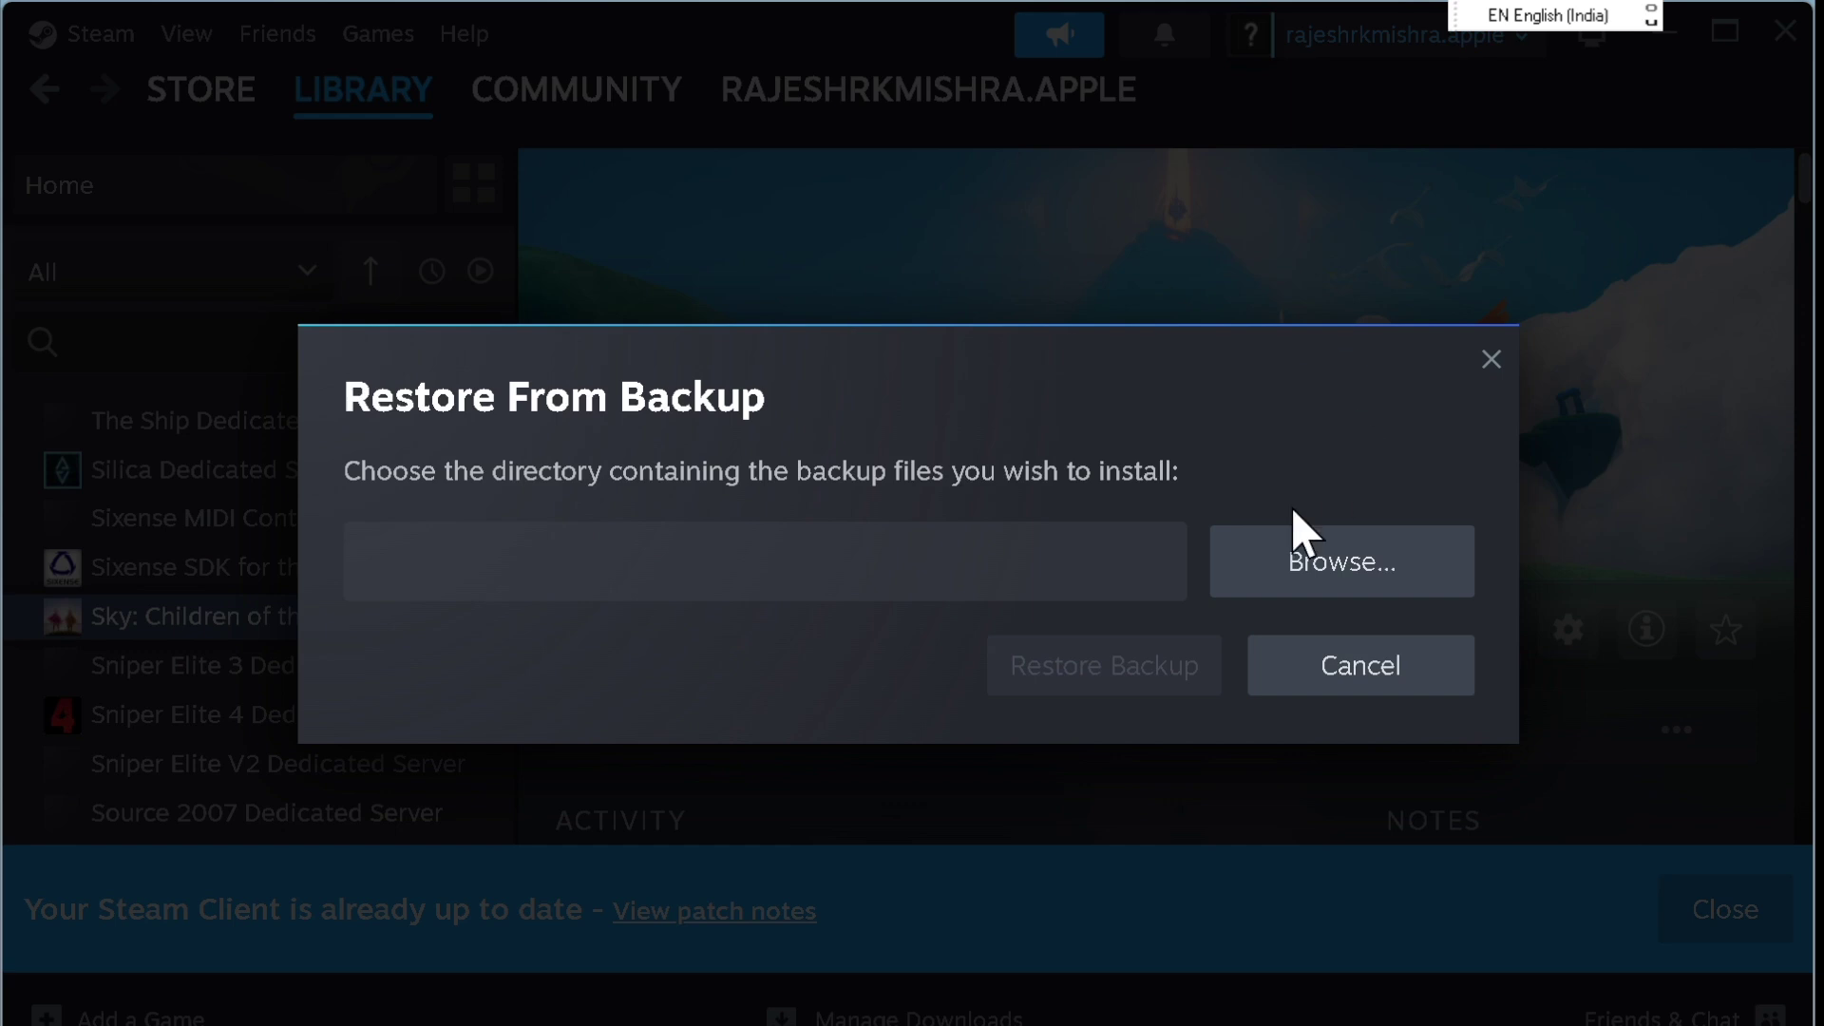
{"action": "left_click", "coordinate": [1337, 563]}
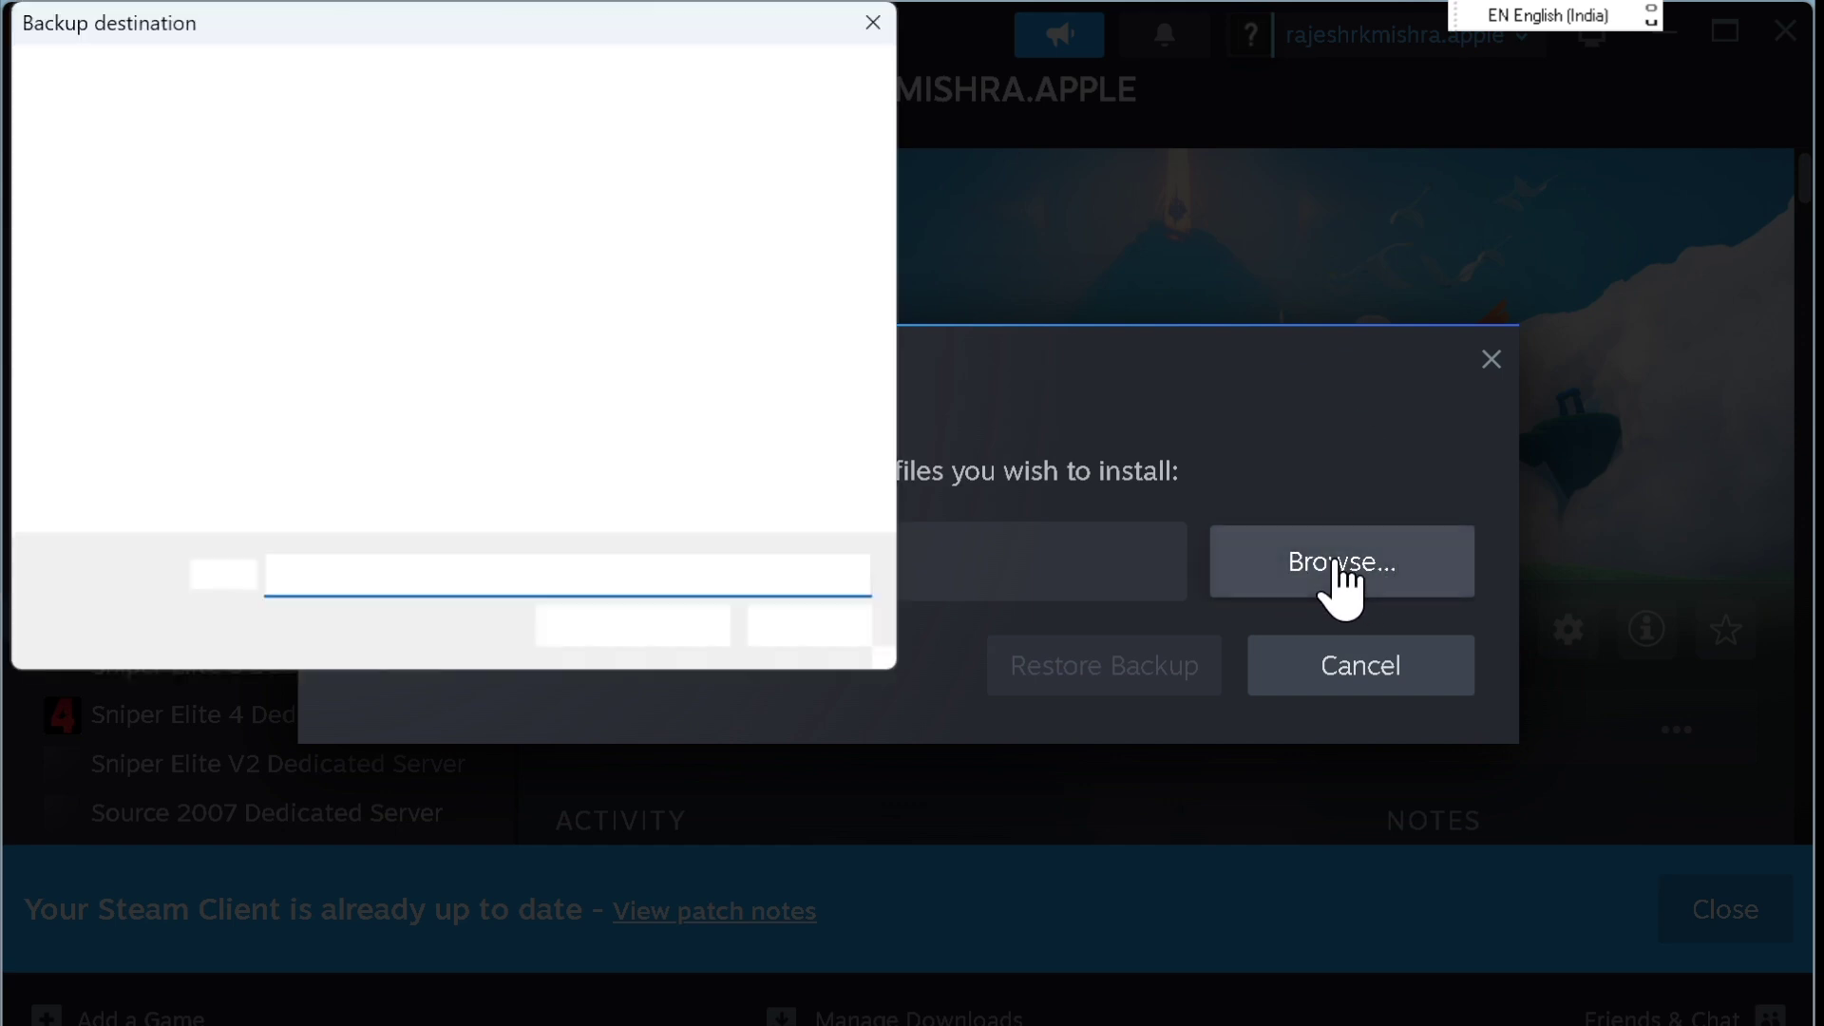